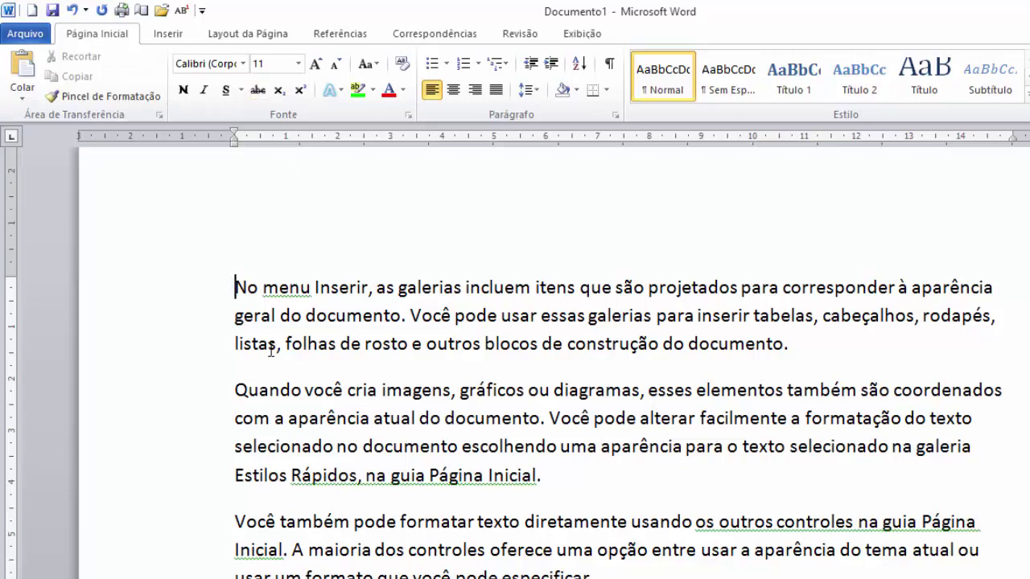
- Set the font of "No menu Inserir, as galerias incluem" at the start of the first paragraph to Arial Black
left_click_drag(234, 287, 524, 270)
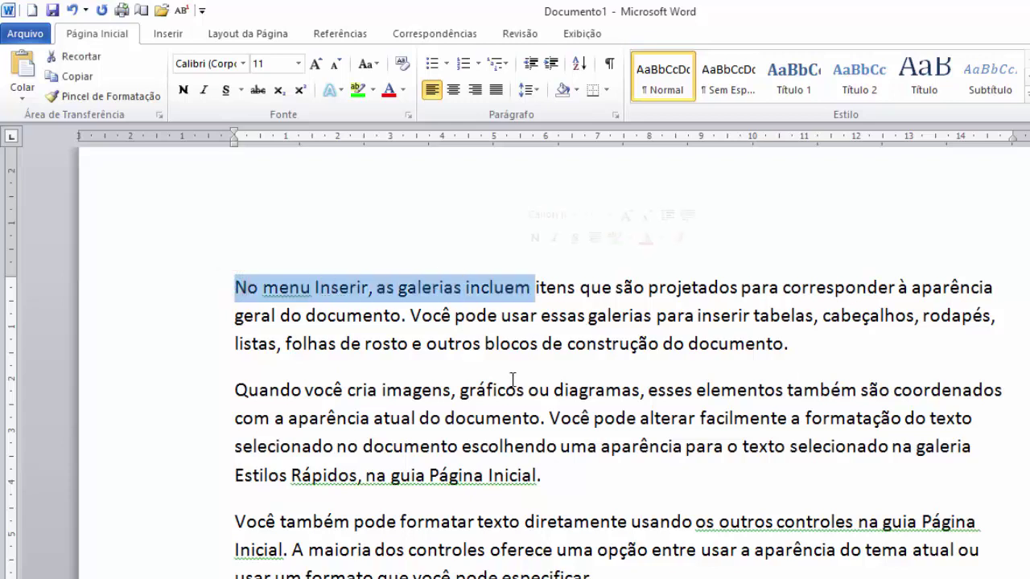
left_click(243, 65)
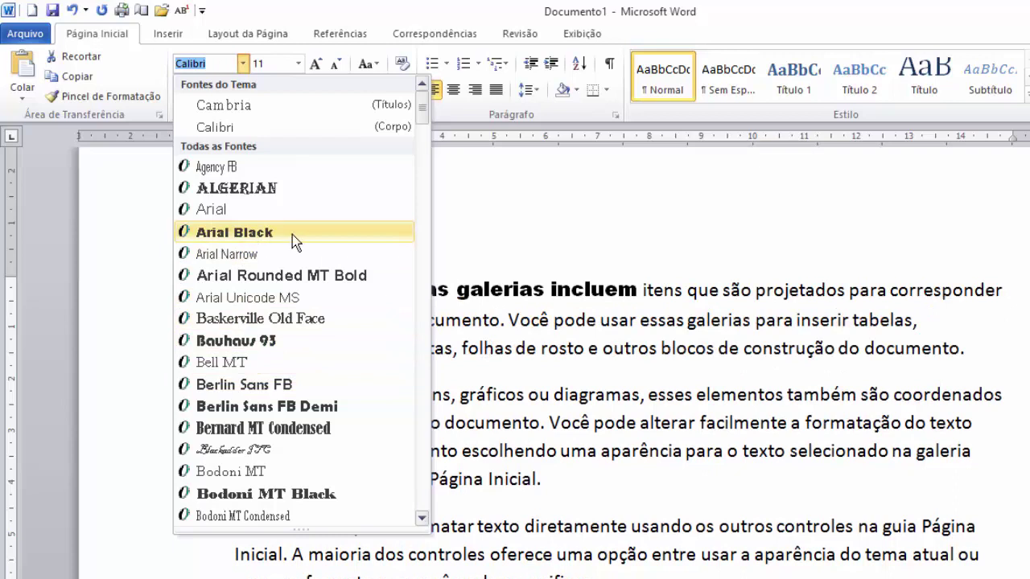
left_click(246, 233)
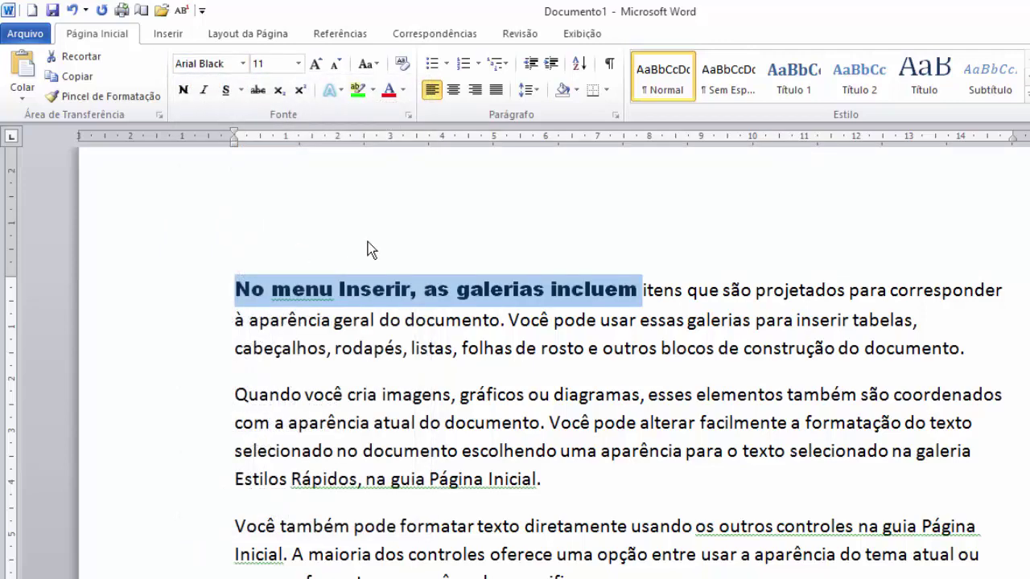
left_click(438, 326)
left_click(453, 399)
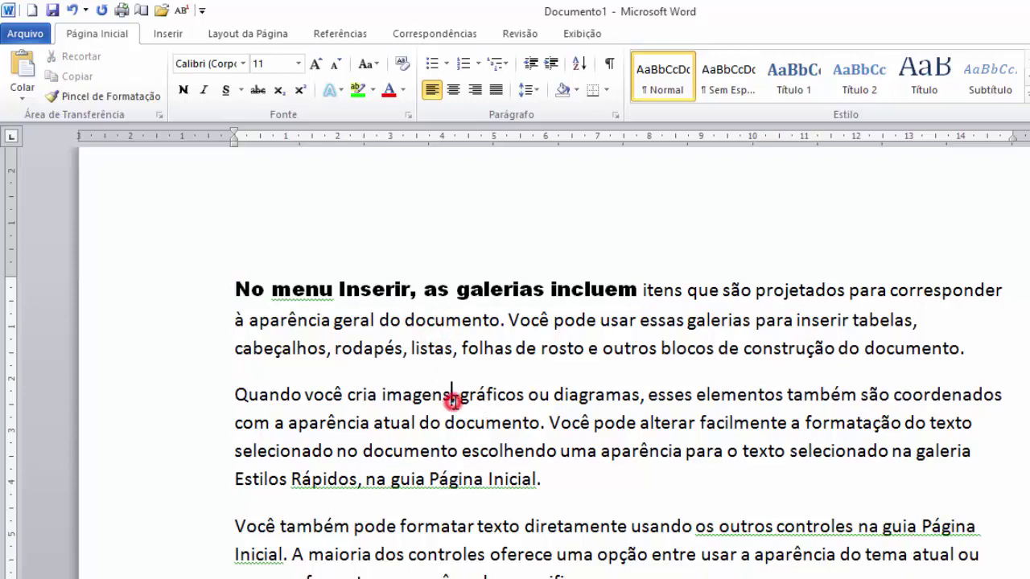
left_click(465, 394)
left_click(635, 289)
left_click_drag(635, 290, 277, 294)
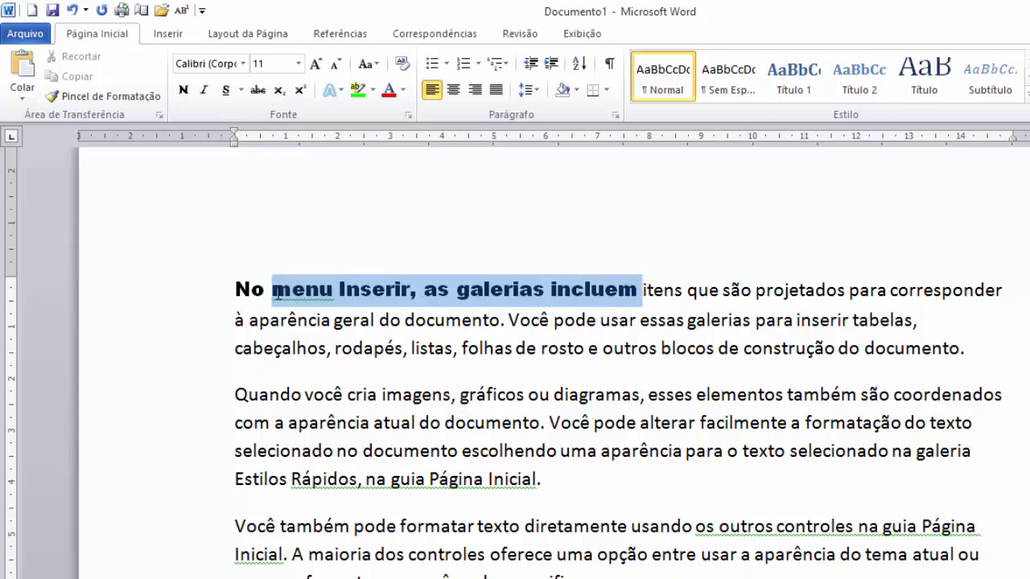
left_click(345, 291)
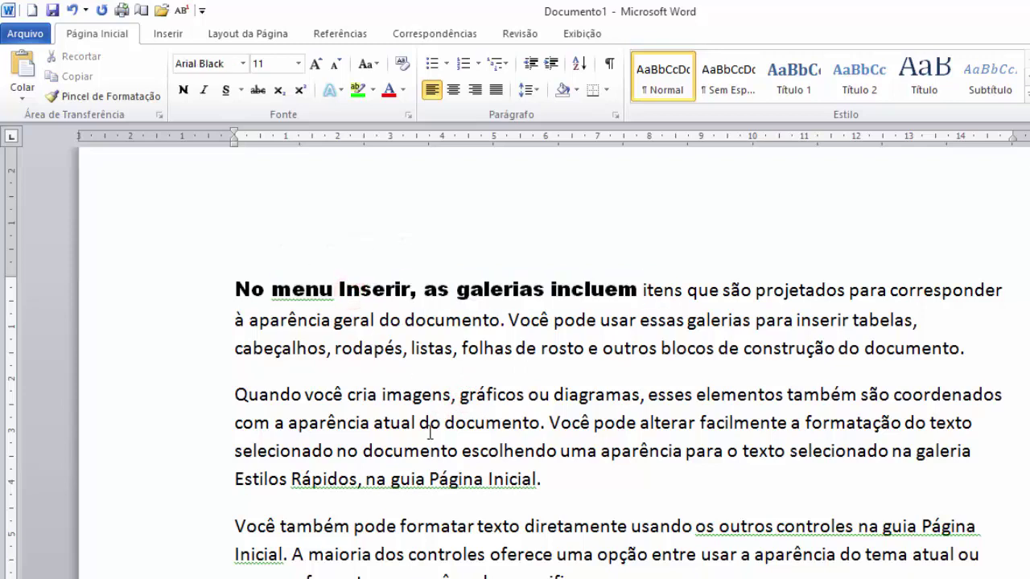
- Repeat the Arial Black font change on "atual do documento" in the second paragraph
left_click_drag(373, 424, 481, 422)
key("F4")
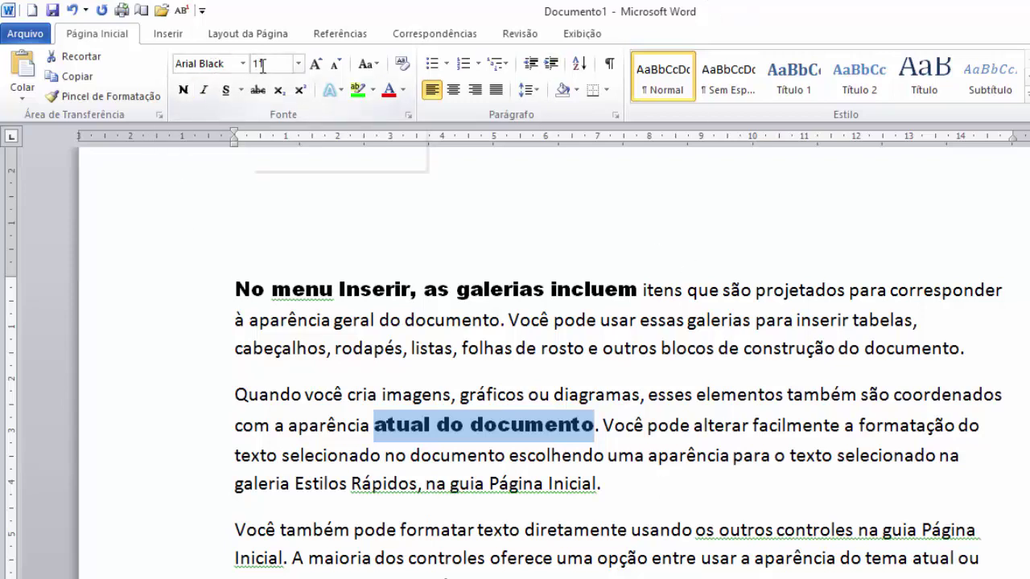
left_click(636, 288)
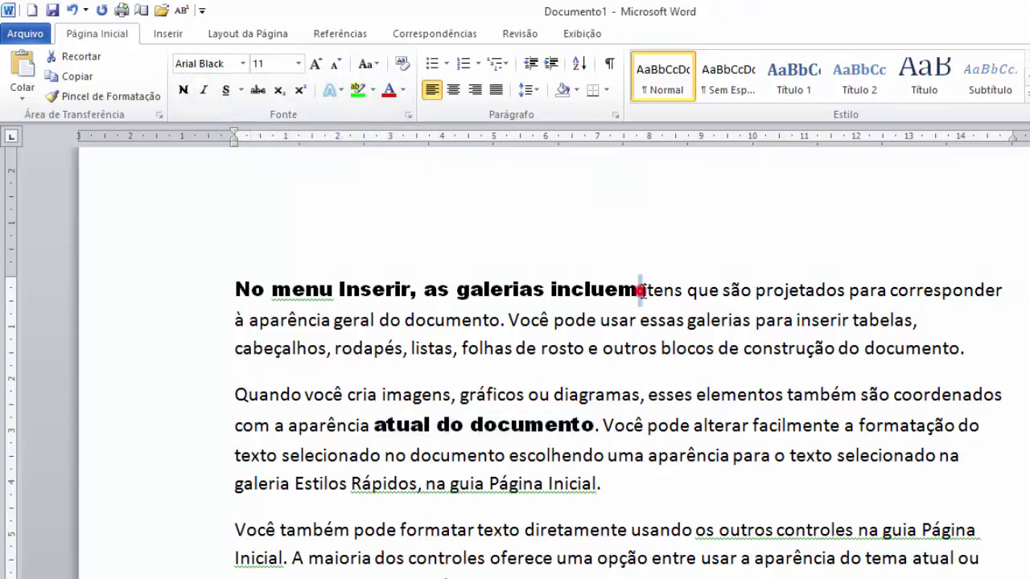
- Set the font size of "itens que são projetados para corresponder" in the first paragraph to 20
left_click_drag(637, 288, 719, 278)
left_click(727, 273)
left_click_drag(1005, 290, 642, 289)
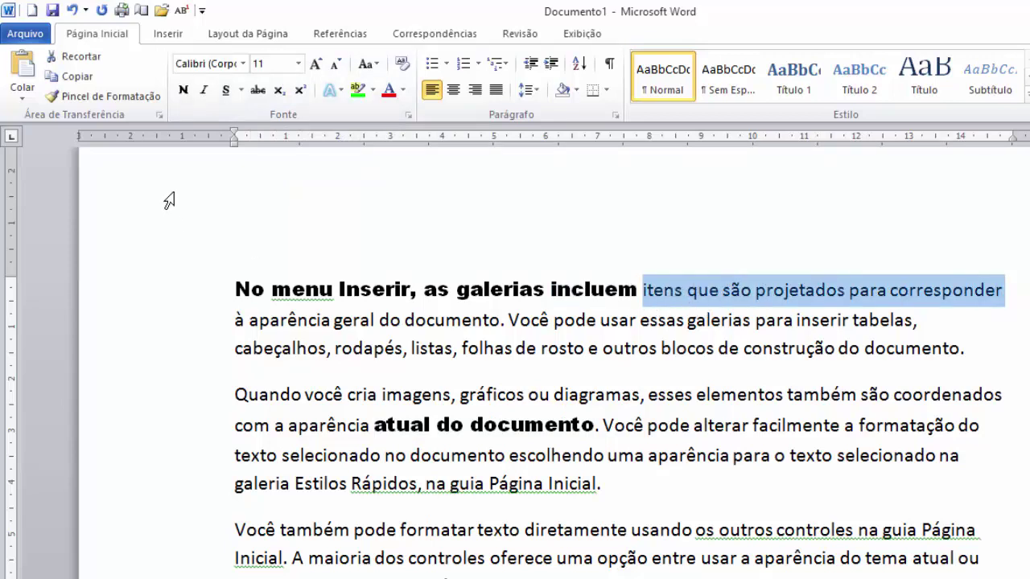
left_click(298, 64)
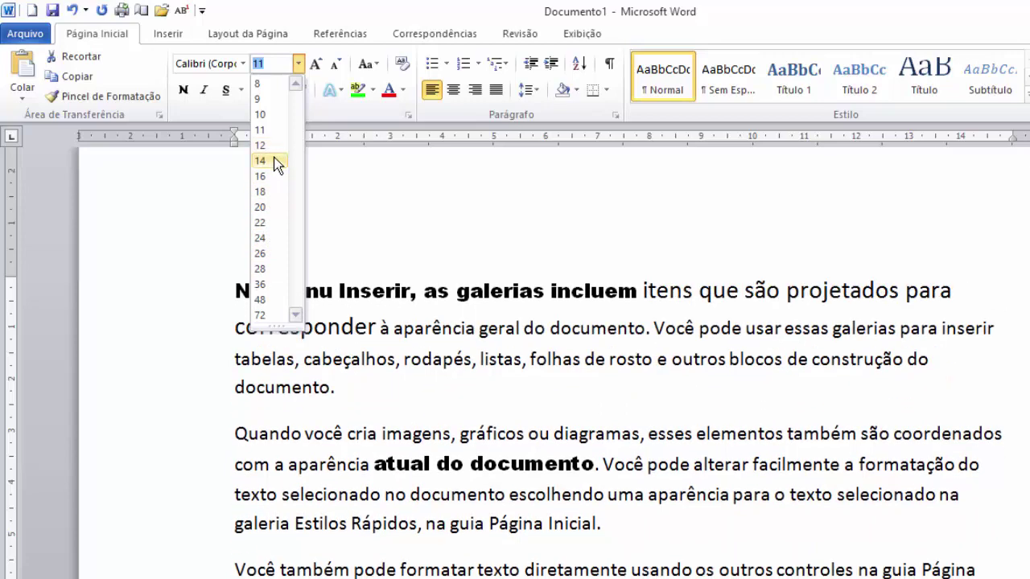
left_click(266, 207)
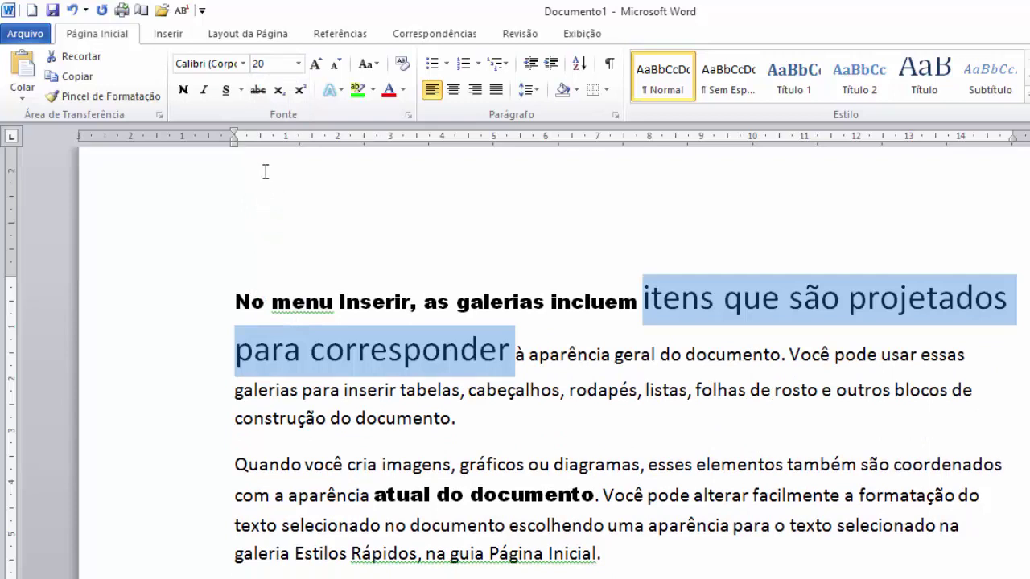
- Set the font size of "itens que são projetados para corresponder" to the custom value 17,5
left_click(265, 63)
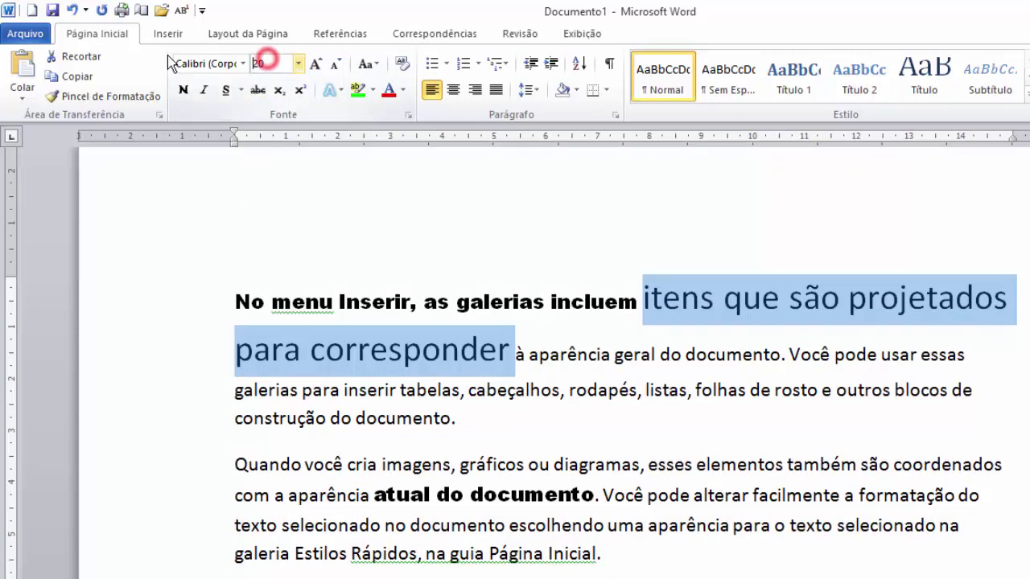
double_click(271, 65)
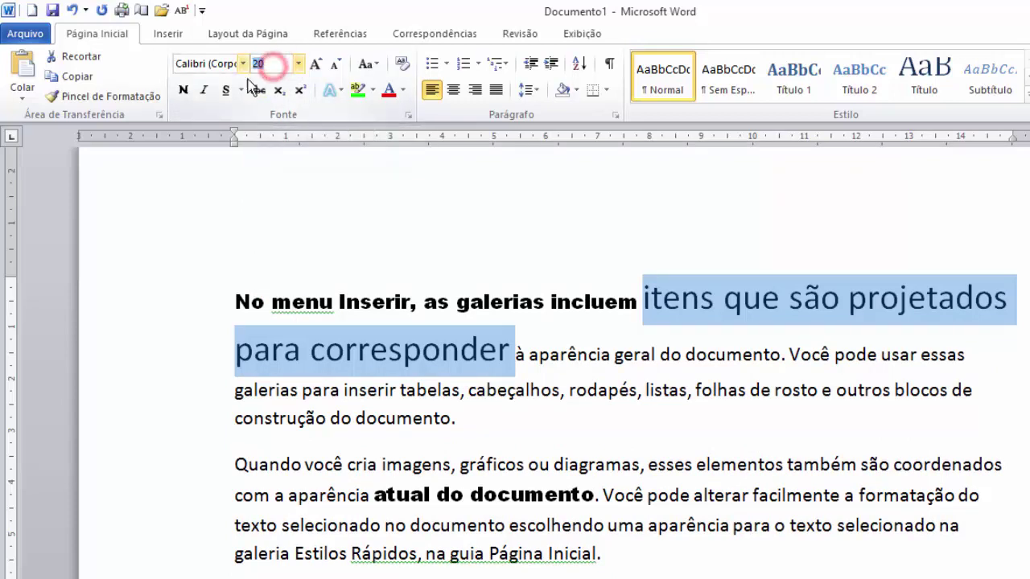
type("17")
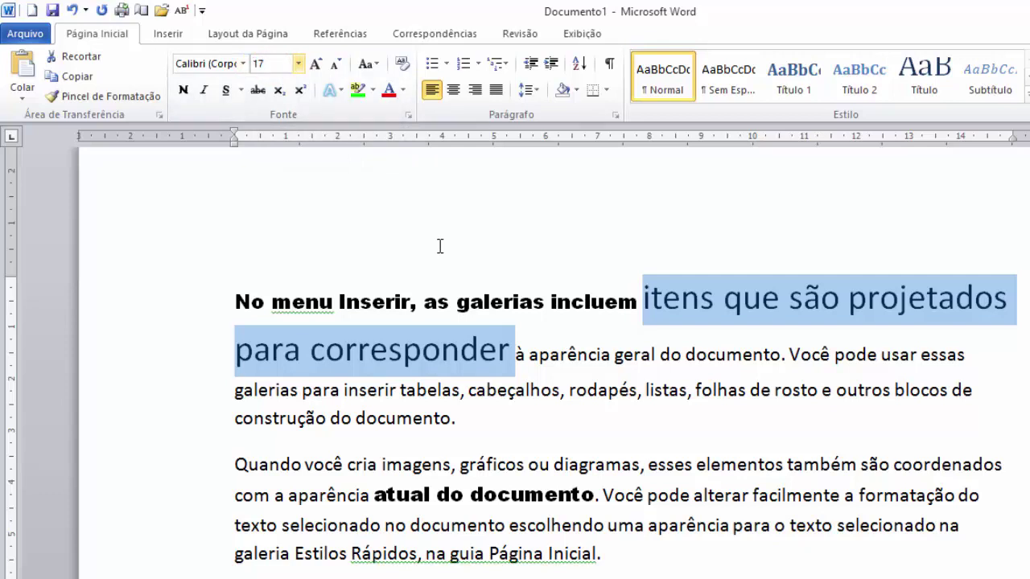
type(",5")
key("Return")
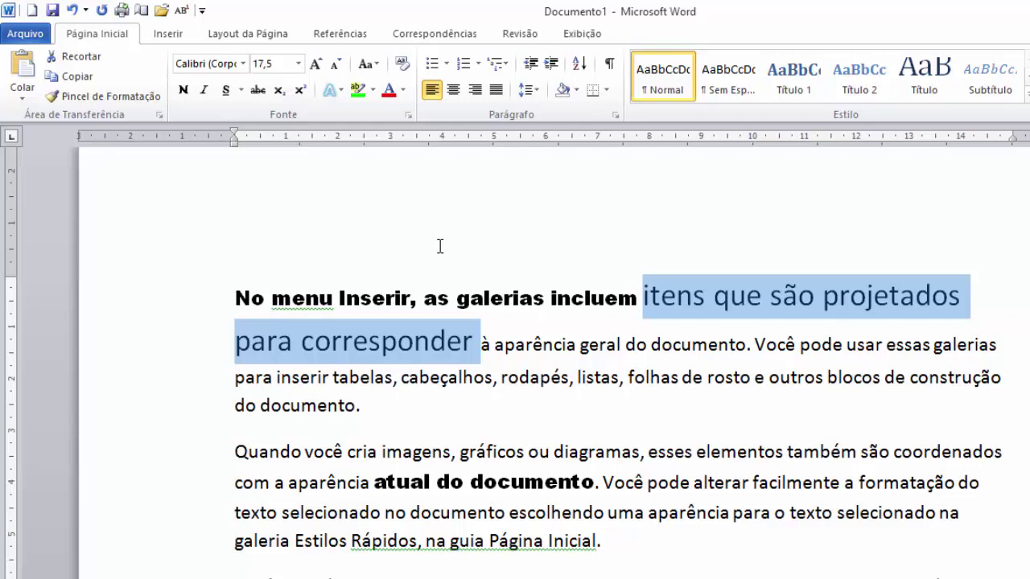
left_click(506, 378)
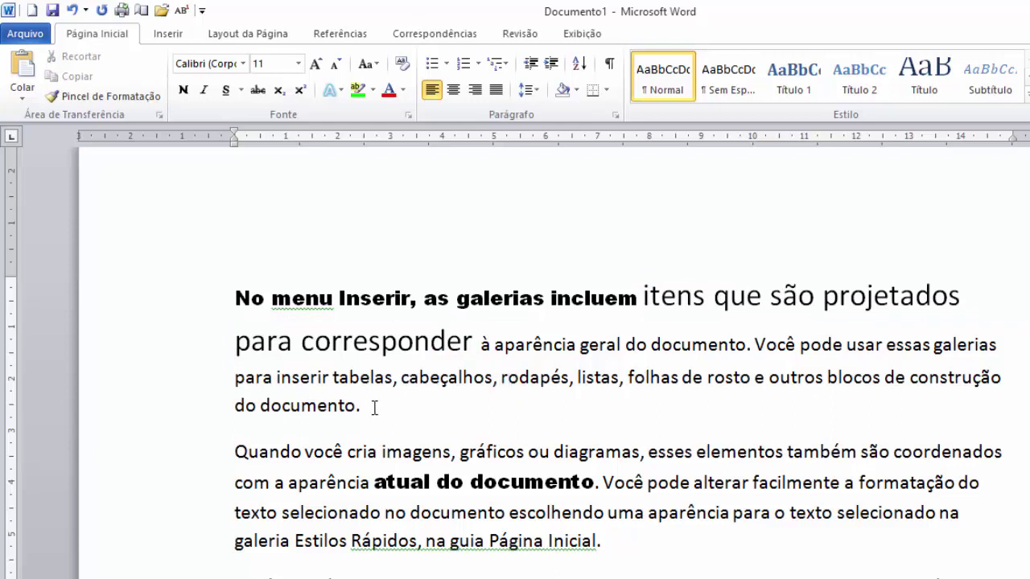
- Shrink the rest of the first paragraph, from "à aparência geral" to its end, stepwise to font size 7
left_click_drag(391, 410, 479, 344)
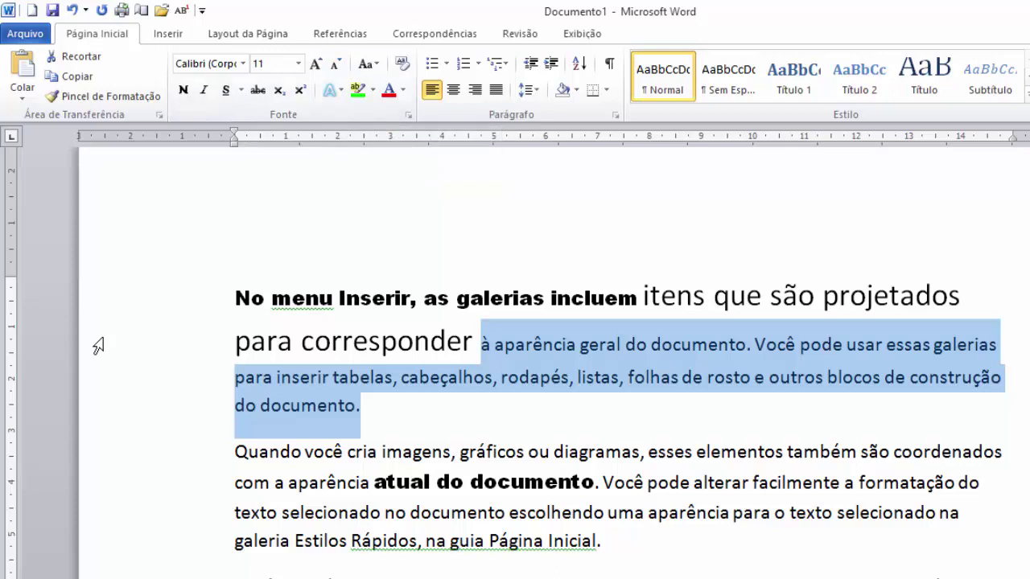
key("ctrl+less")
key("ctrl+less")
key("ctrl+less")
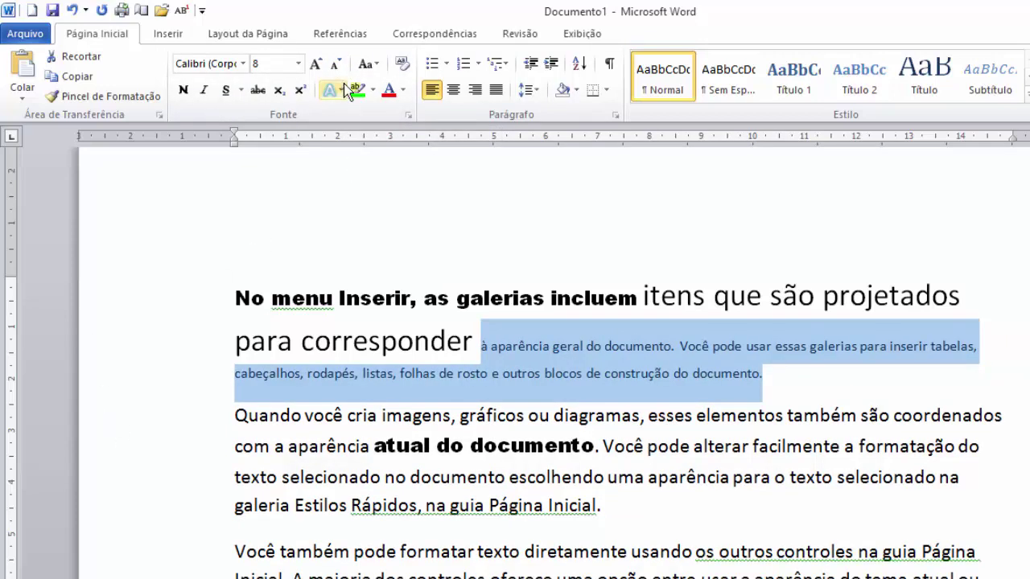
left_click(337, 63)
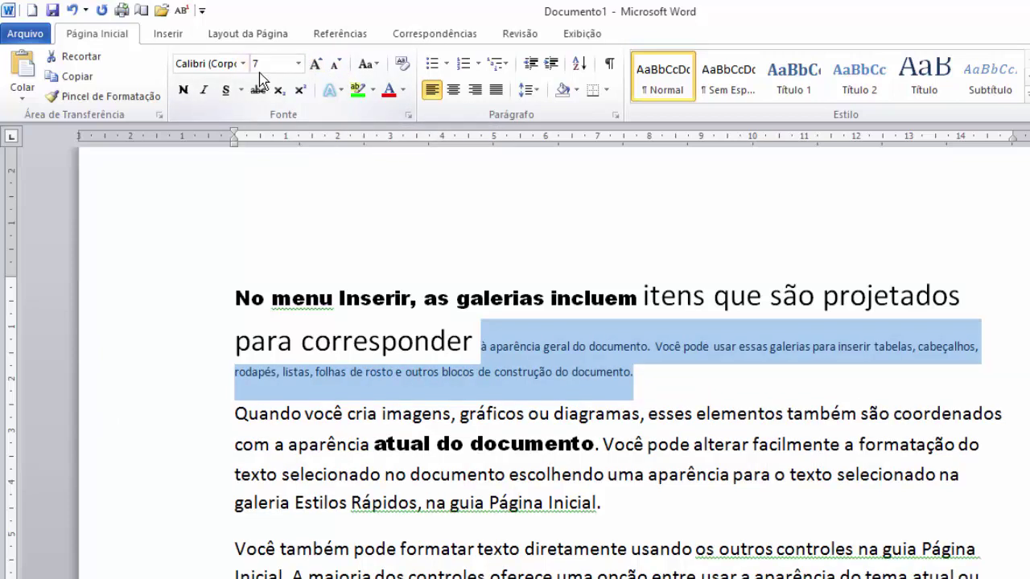
- Enlarge the font of the passage starting with "à aparência geral" step by step to beyond size 16
left_click(297, 66)
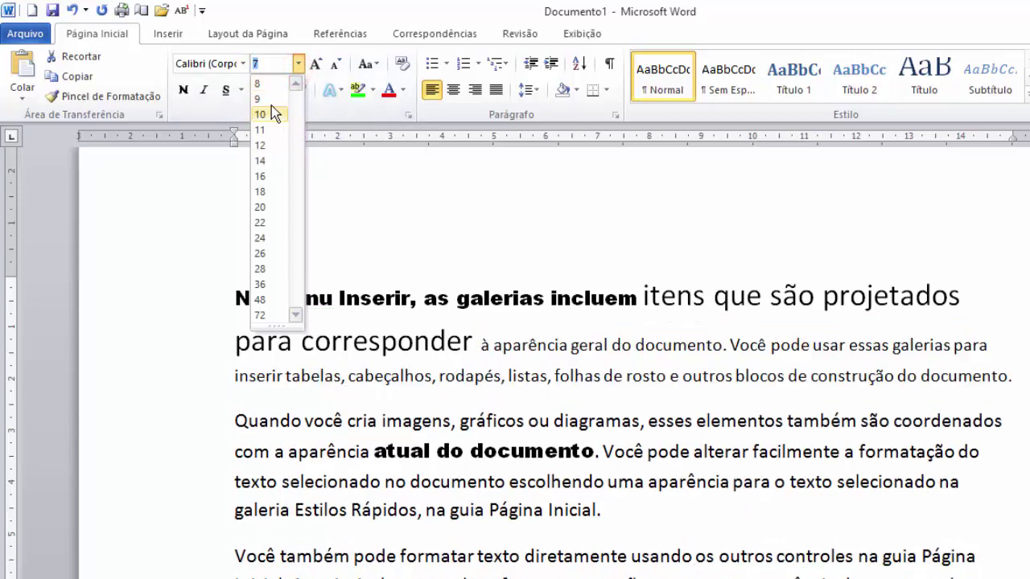
left_click(280, 40)
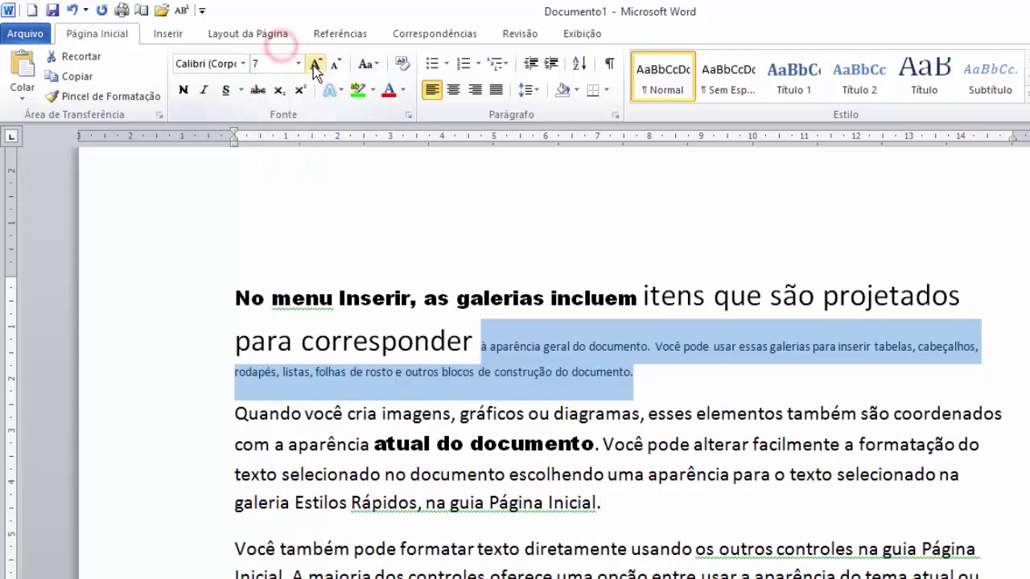
left_click(313, 65)
left_click(313, 65)
left_click(313, 65)
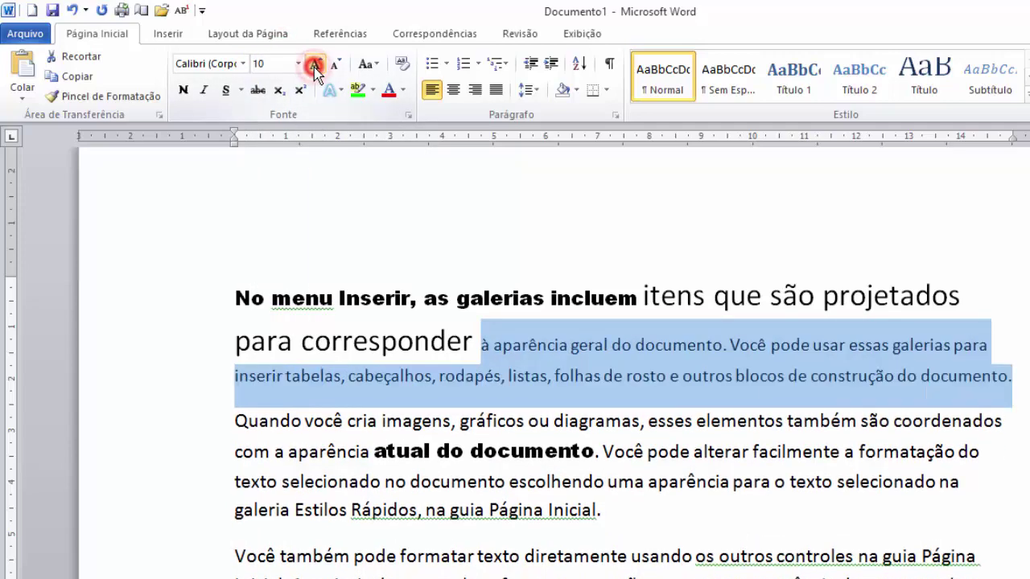
left_click(313, 65)
left_click(313, 65)
left_click(313, 65)
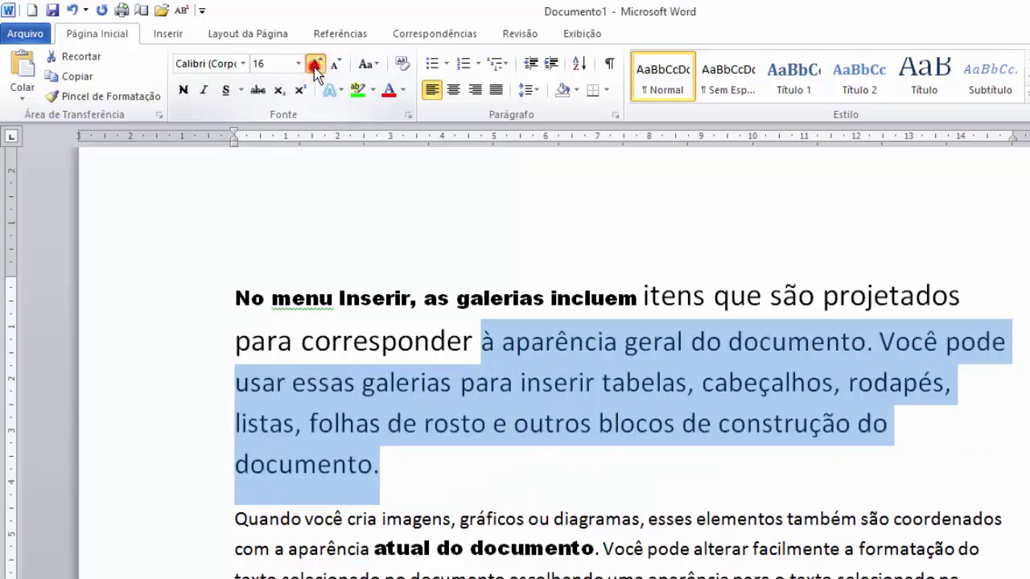
left_click(313, 65)
left_click(313, 65)
- Reduce the font of the passage starting with "à aparência geral" step by step to size 10
left_click(335, 64)
left_click(335, 64)
left_click(335, 64)
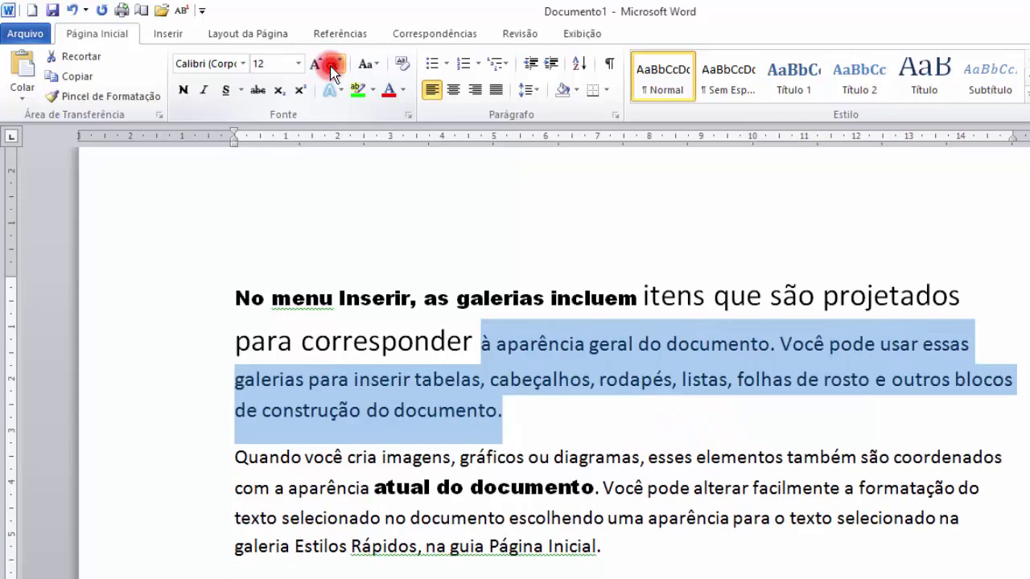
left_click(334, 64)
left_click(335, 64)
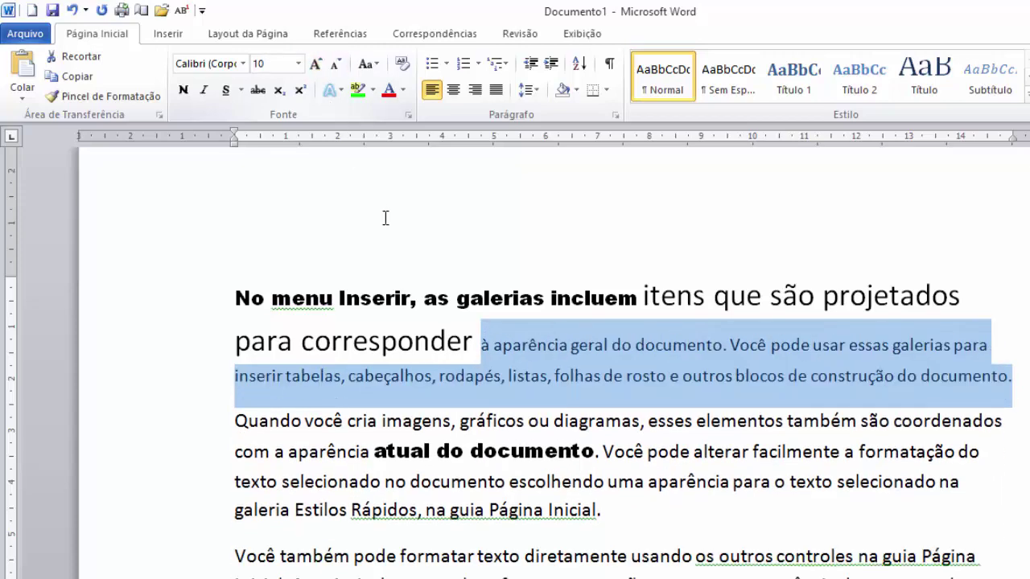
left_click(366, 264)
- Enlarge all the differently sized text of the first paragraph by two steps and check the font sizes of its parts
left_click_drag(234, 296, 1022, 375)
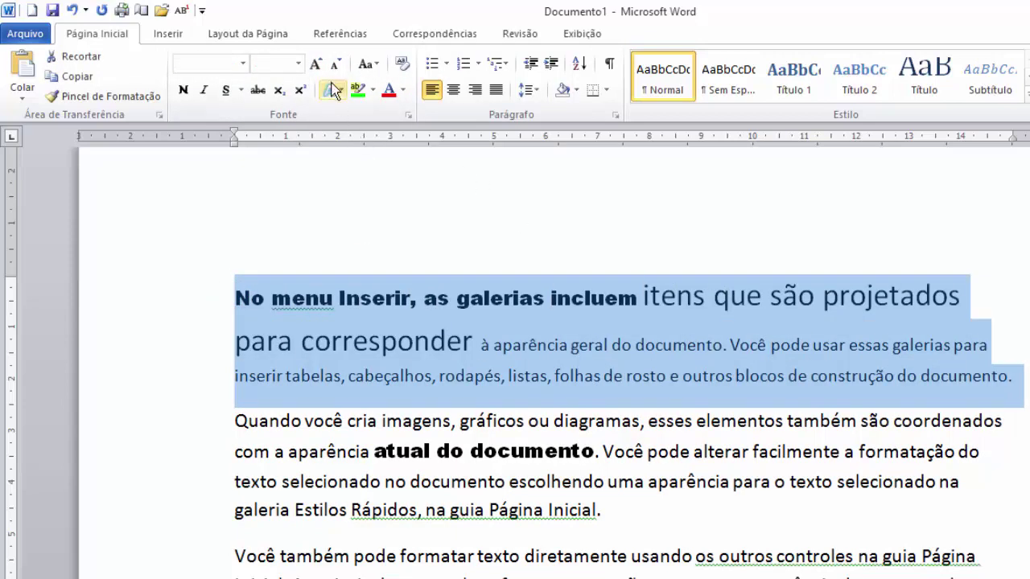
left_click(317, 64)
left_click(317, 64)
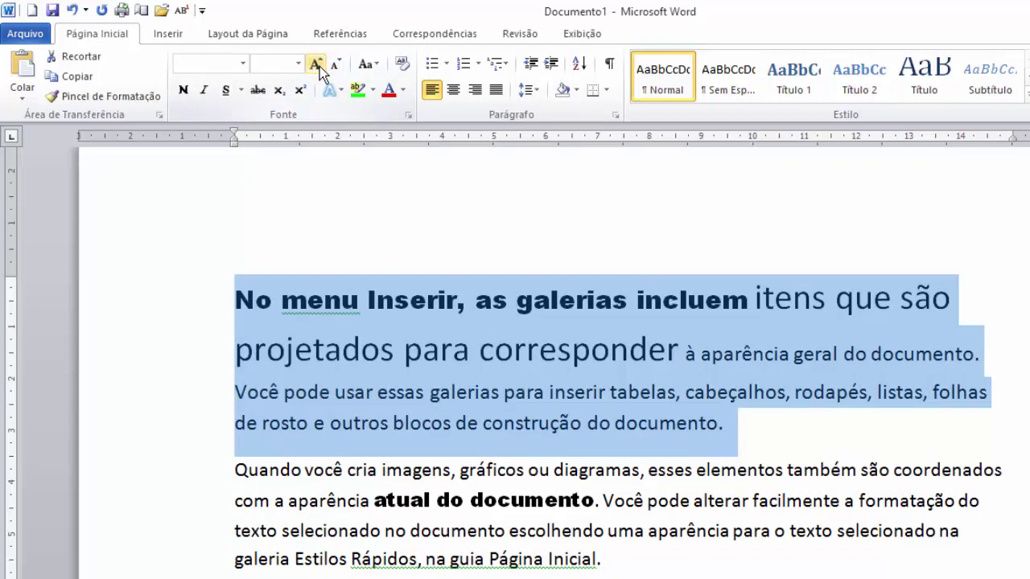
left_click(833, 366)
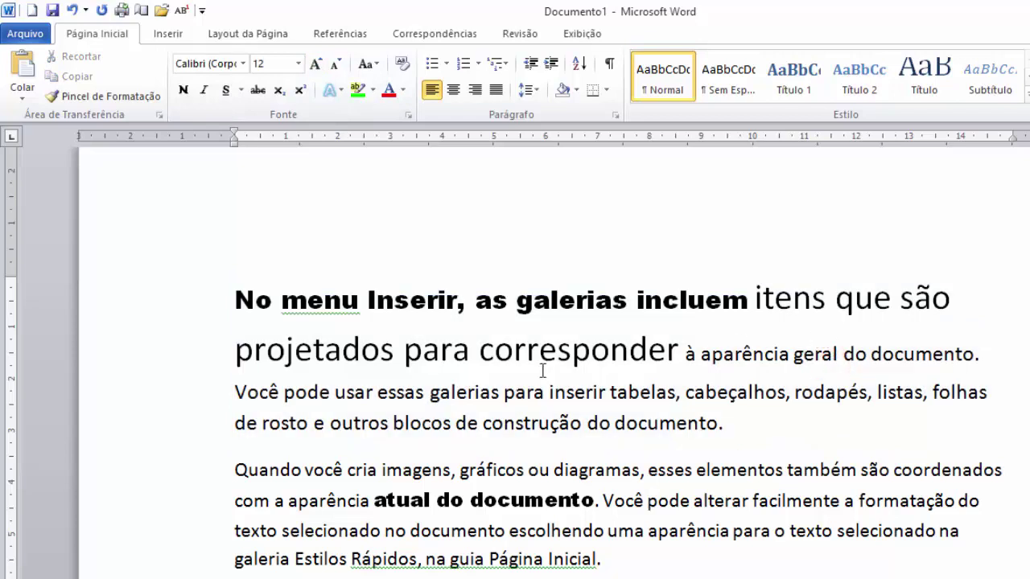
left_click(422, 350)
left_click(406, 302)
- Reduce the font sizes of the whole first paragraph by two steps
left_click_drag(231, 299, 724, 417)
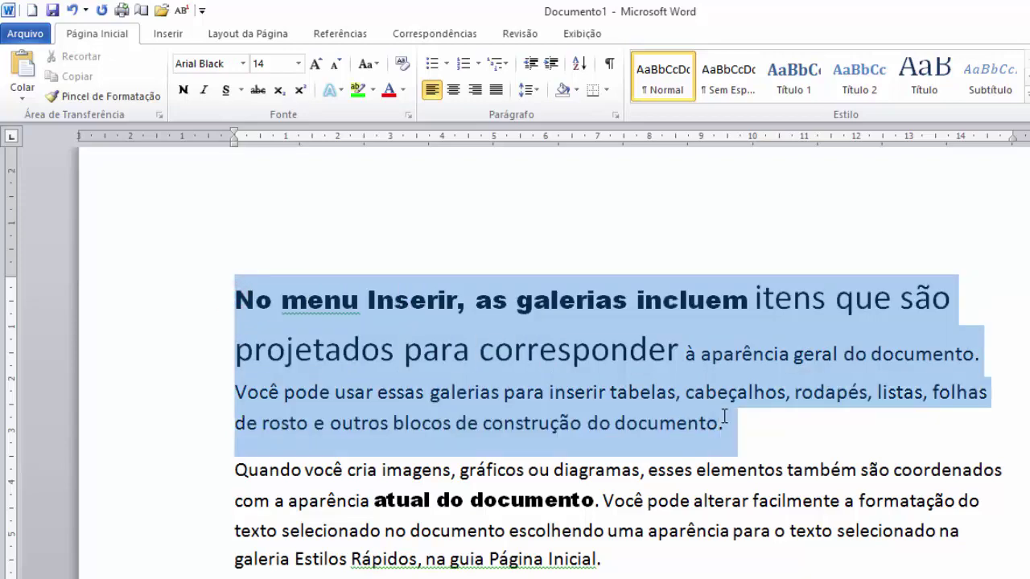
left_click(335, 64)
left_click(336, 64)
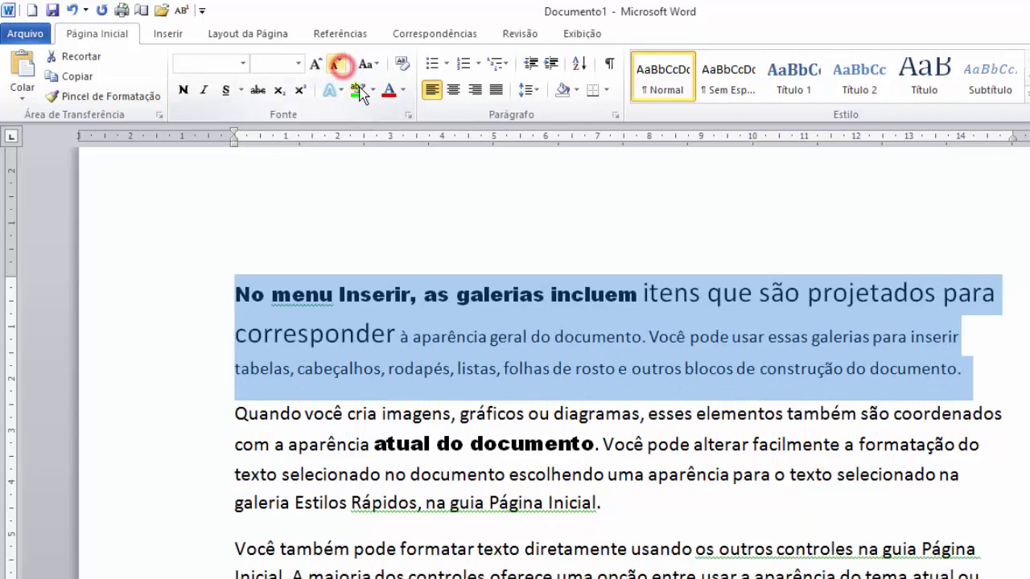
left_click(471, 313)
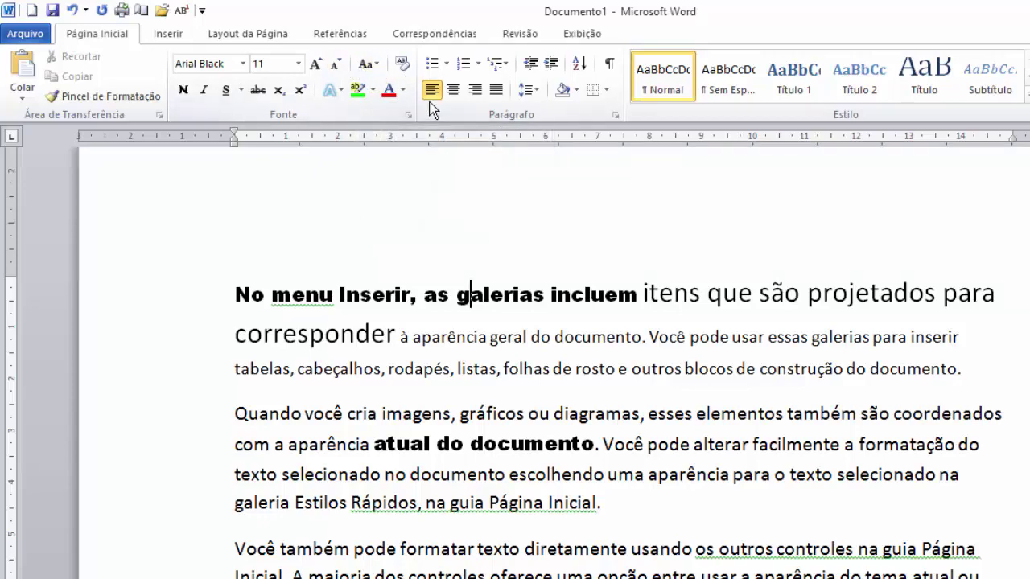
- Add the line "COMEÇAR UM DIGITAR UM TEXTO E PERCEBER QUE DIGITOU EM MAIÚSCULO" at the end of the document
key("ctrl+End")
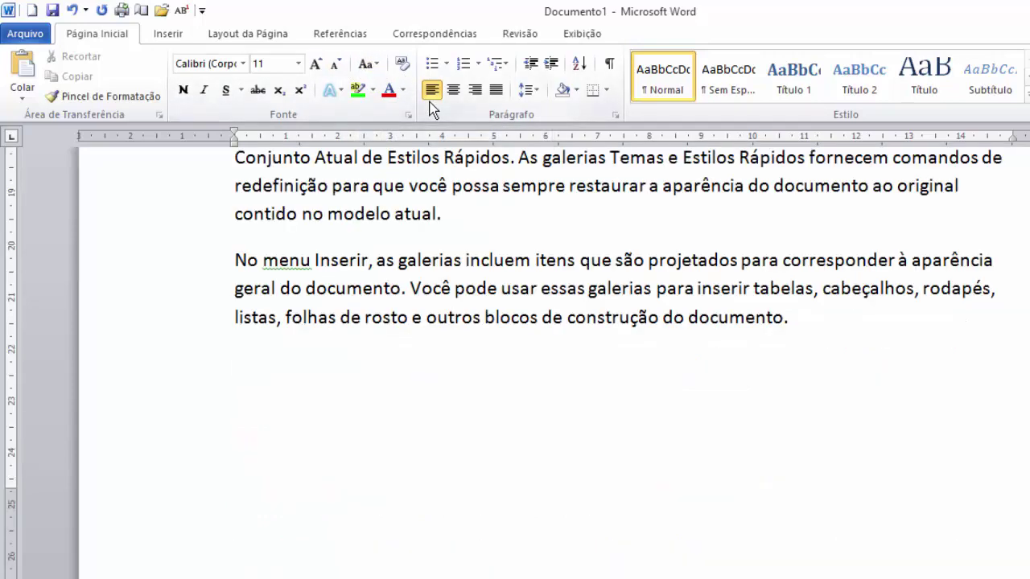
type("COMEÇAR UM")
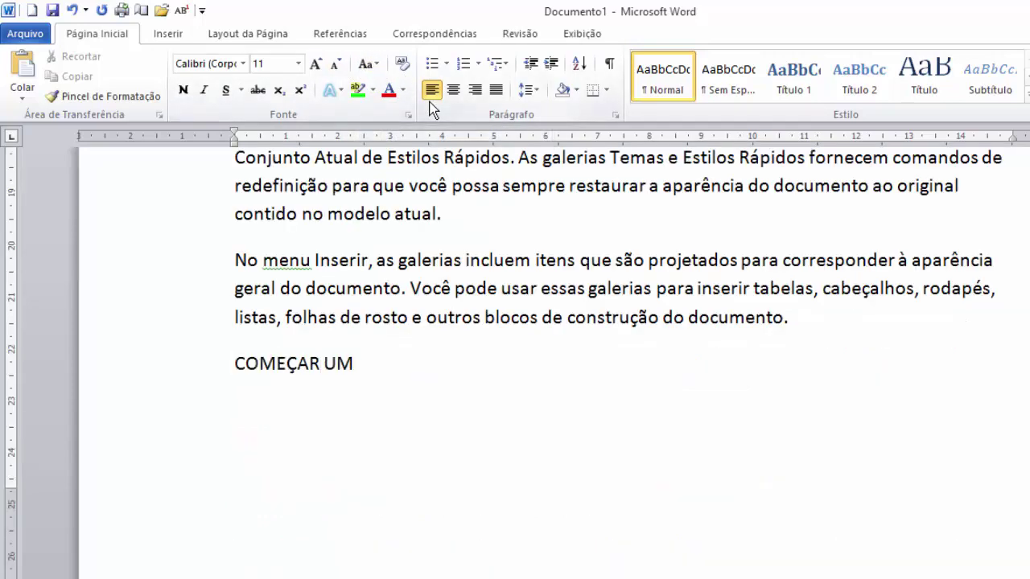
type(" DEIG")
type("IGITAR U")
type("M TEXTO E")
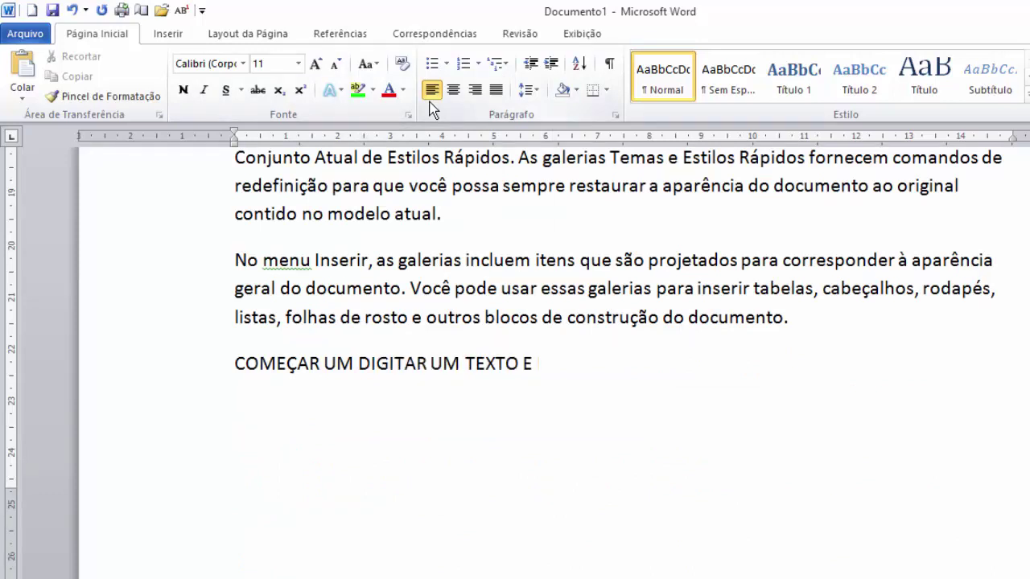
type(" PERCEBER QUE IDIG")
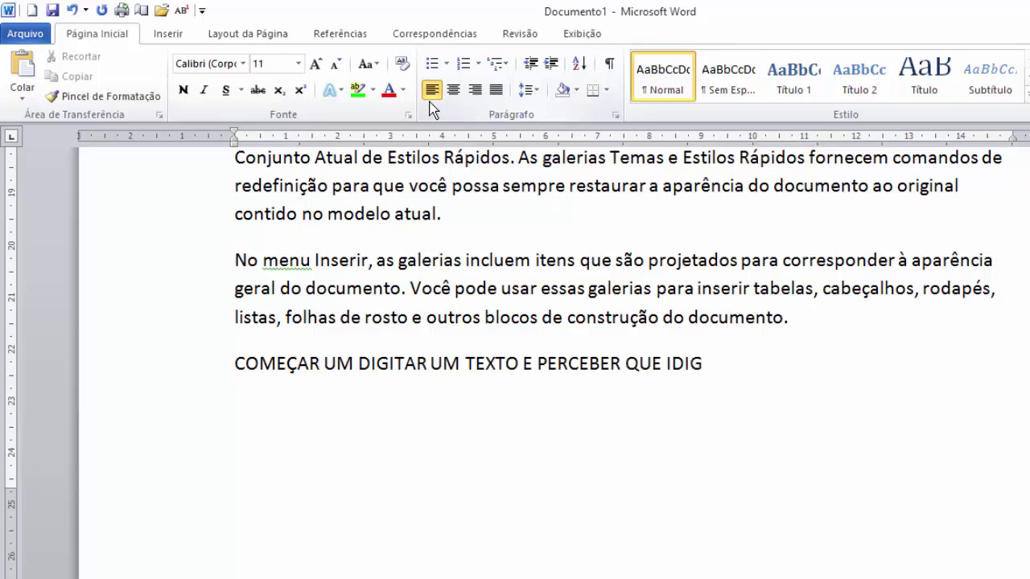
key("BackSpace")
key("BackSpace")
key("BackSpace")
key("BackSpace")
type("DIGI")
type("TOU EM MAIÚ")
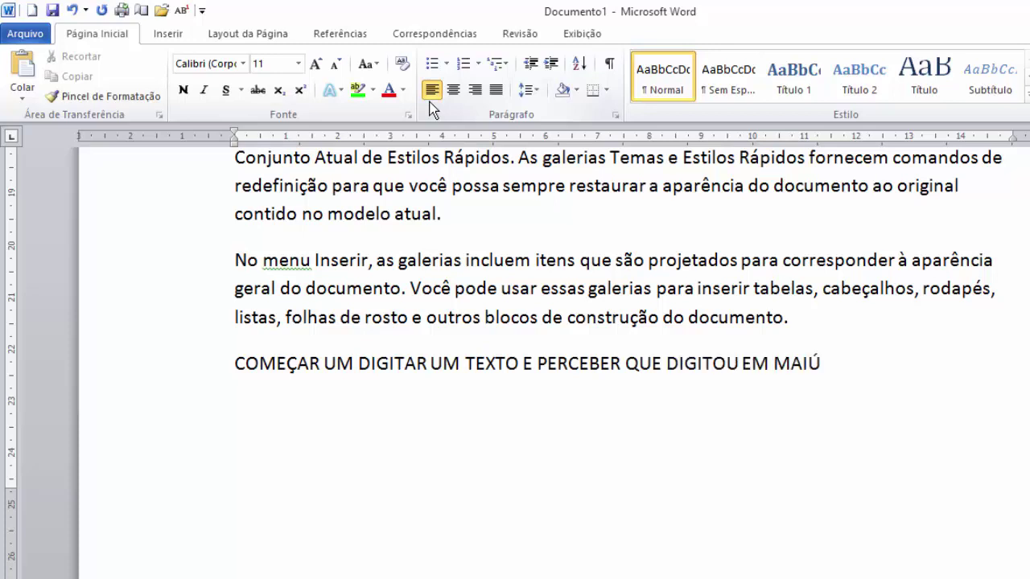
type("SCULO")
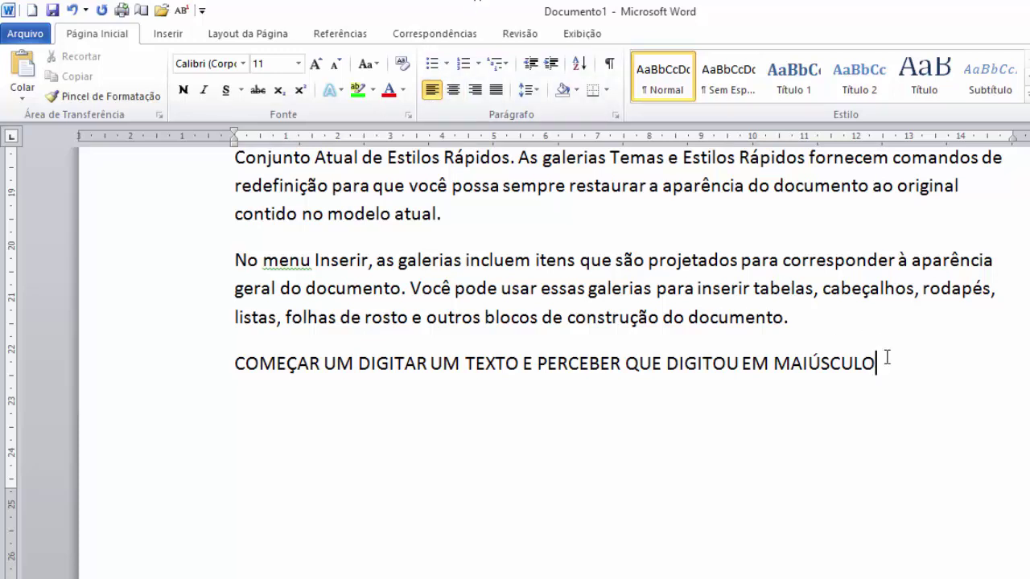
- Convert the uppercase line at the end of the document to sentence case, capitalizing only its first letter
left_click_drag(888, 364, 234, 362)
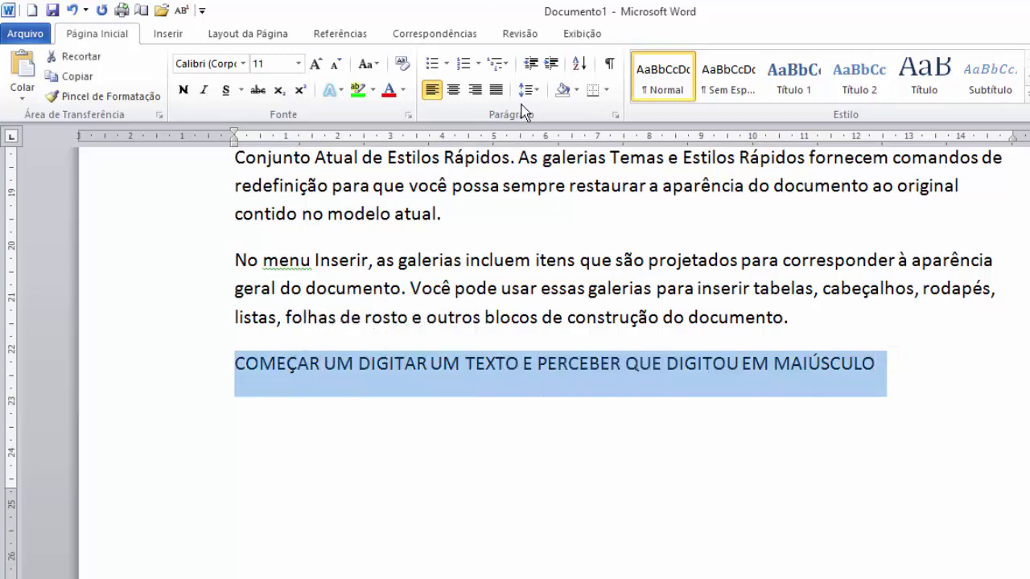
left_click(369, 64)
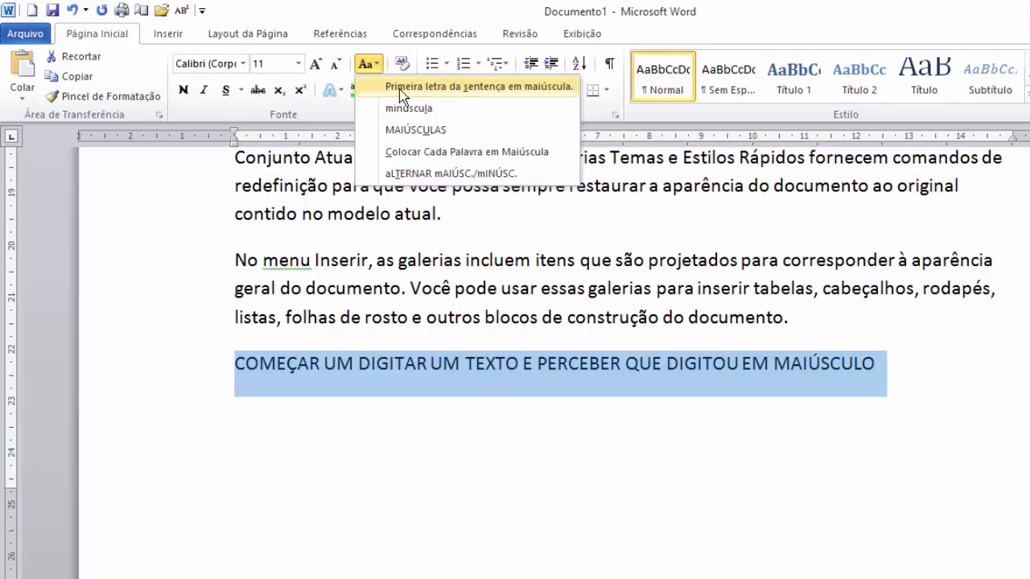
left_click(508, 85)
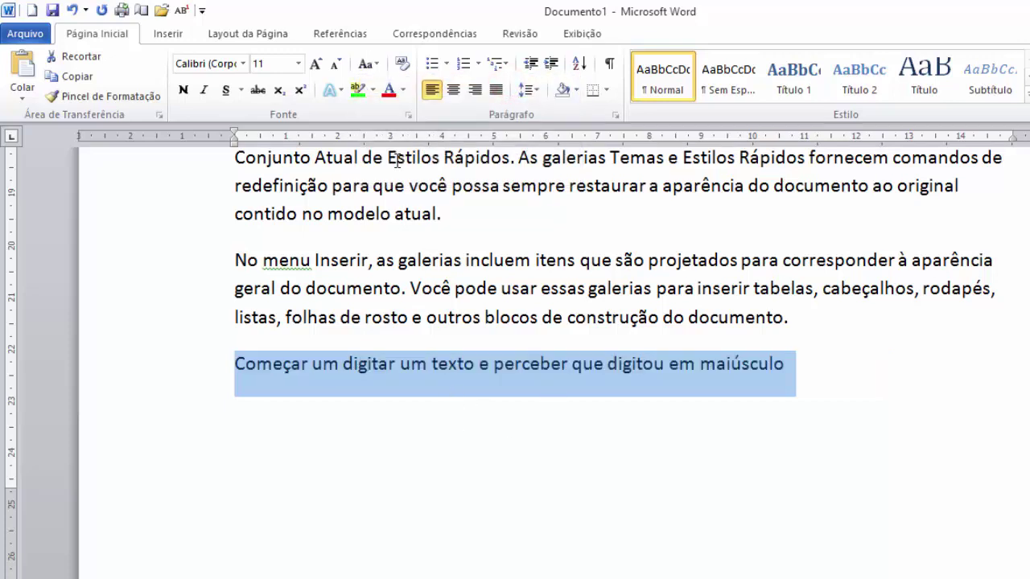
- Change the case of the document's last line to all lowercase and then to all uppercase
left_click(368, 63)
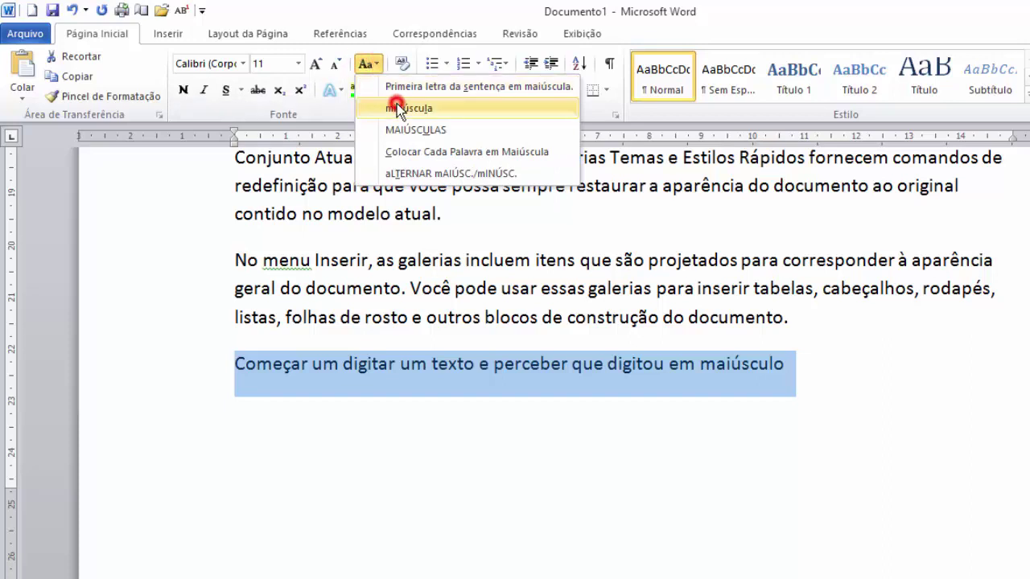
left_click(397, 107)
left_click(367, 64)
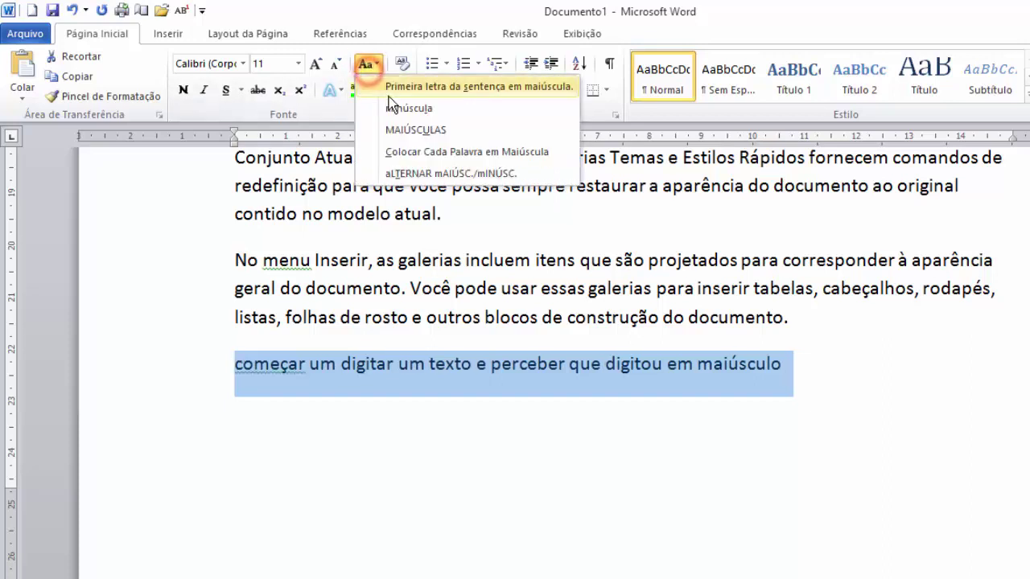
left_click(395, 129)
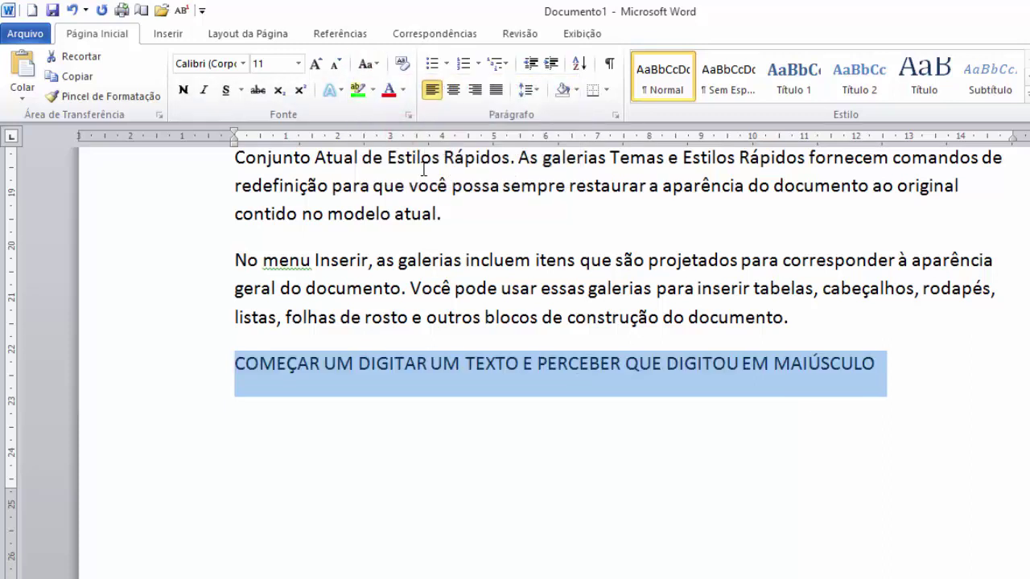
- Capitalize each word of the document's last line, then toggle the case of all its letters
left_click(368, 63)
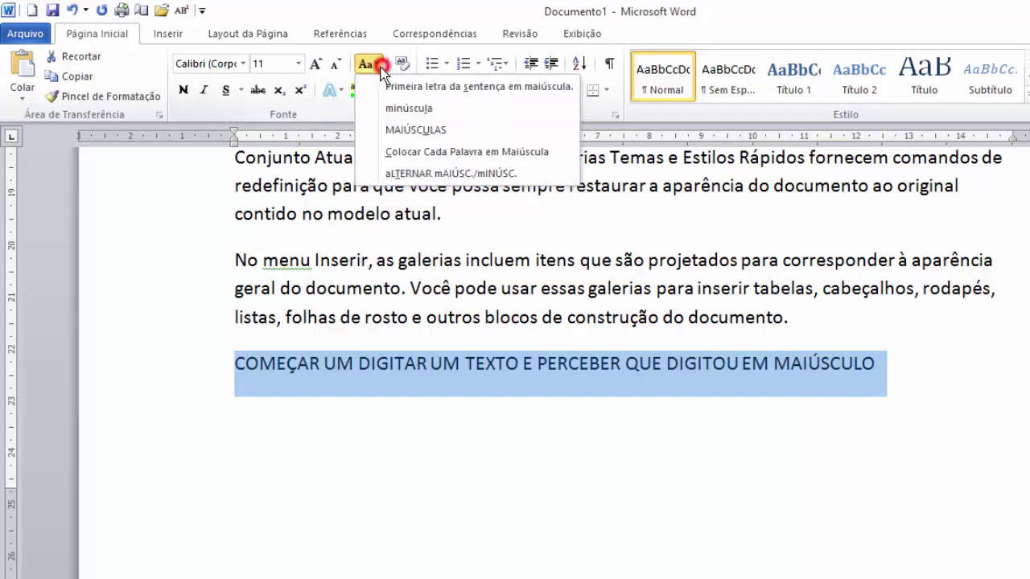
left_click(419, 152)
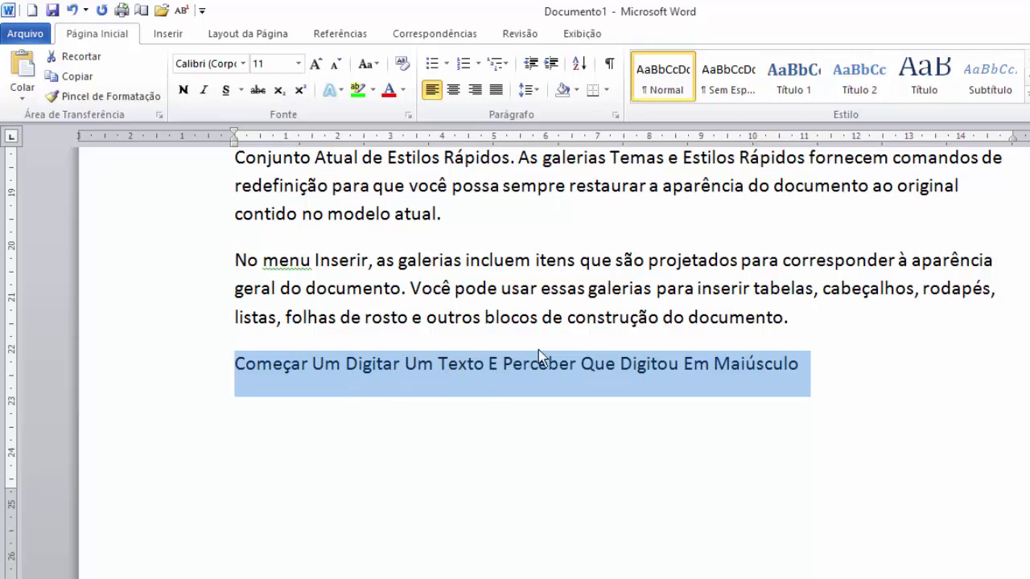
left_click(369, 64)
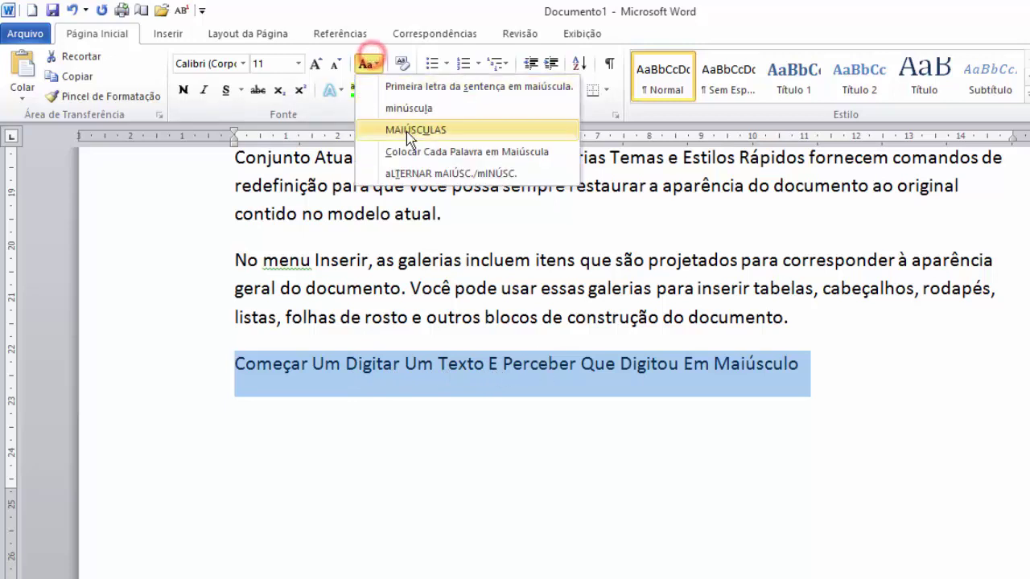
left_click(402, 172)
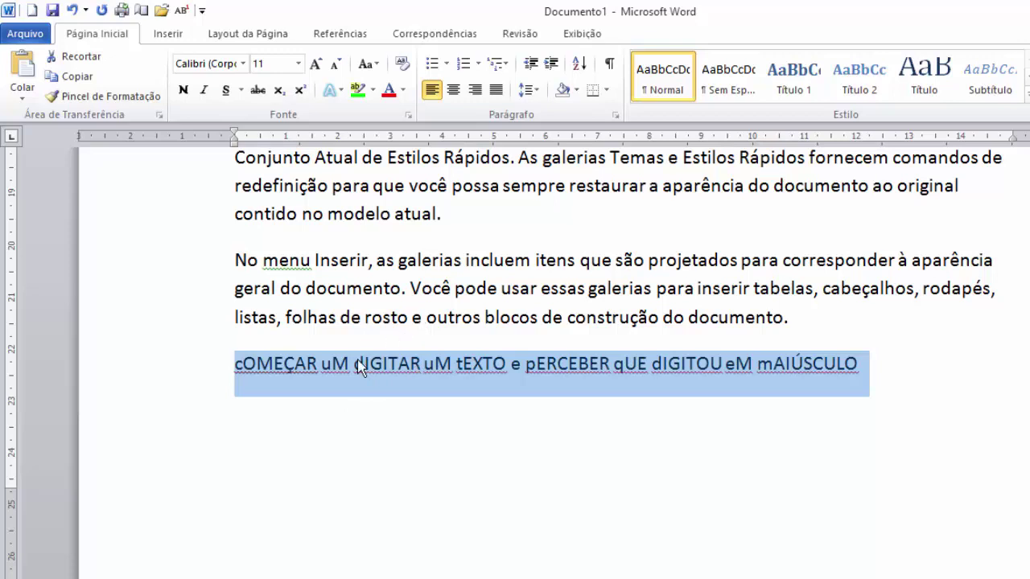
- Return the toggled-case last line to sentence case and deselect it
left_click(365, 64)
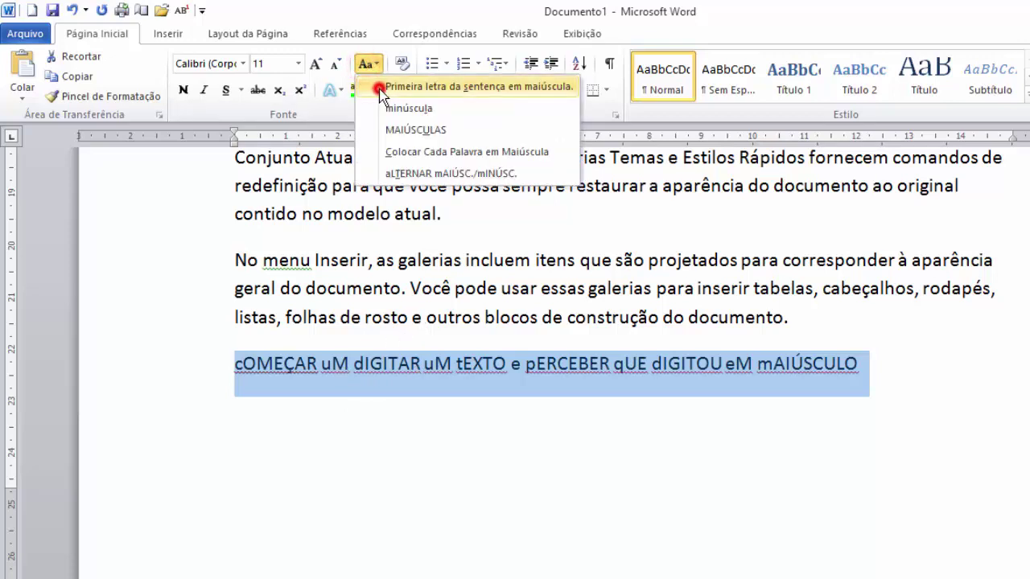
left_click(380, 87)
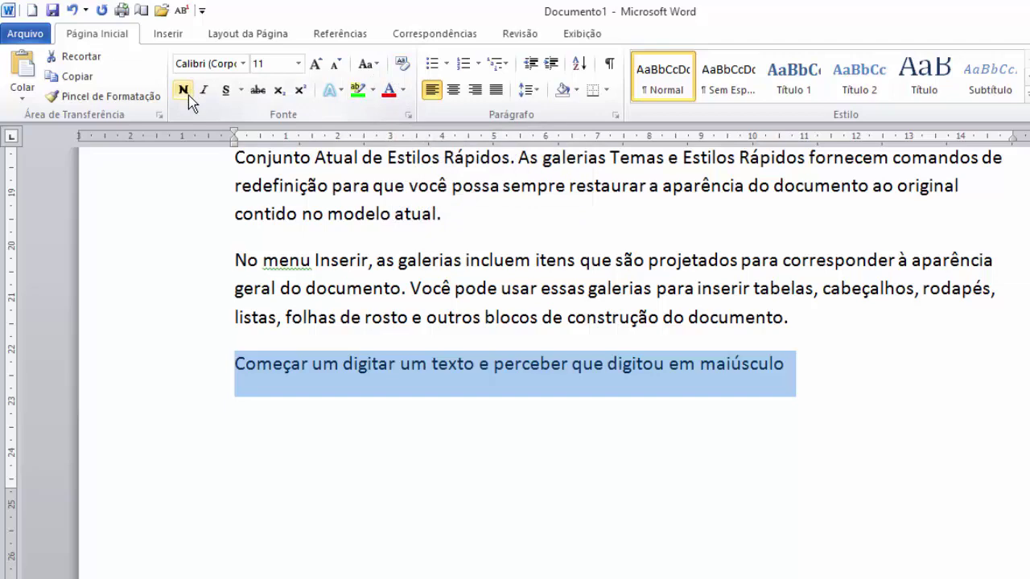
left_click(354, 262)
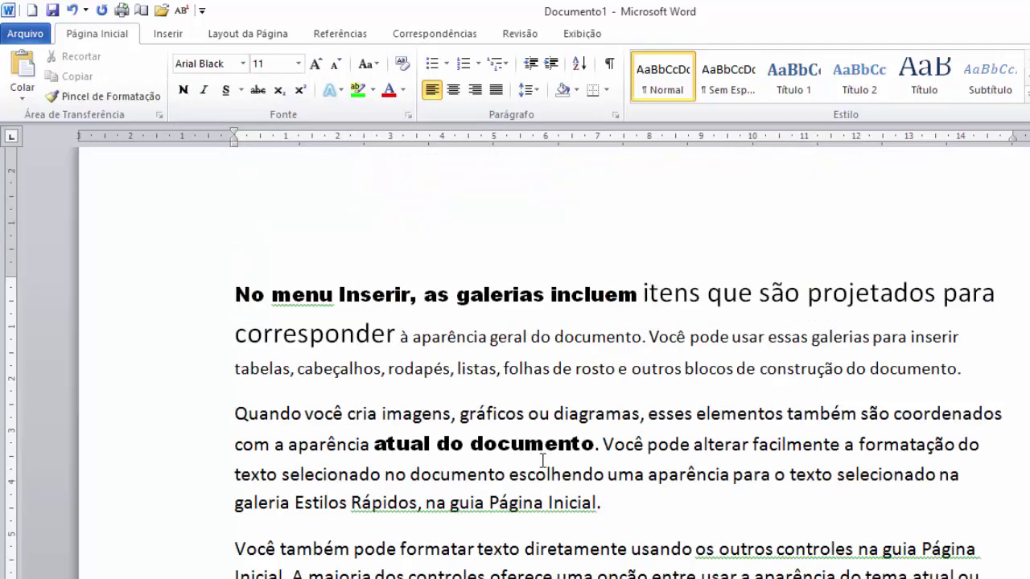
- Make "A maioria dos controles oferece uma opção" in the third paragraph bold
scroll(542, 460, "down", 5)
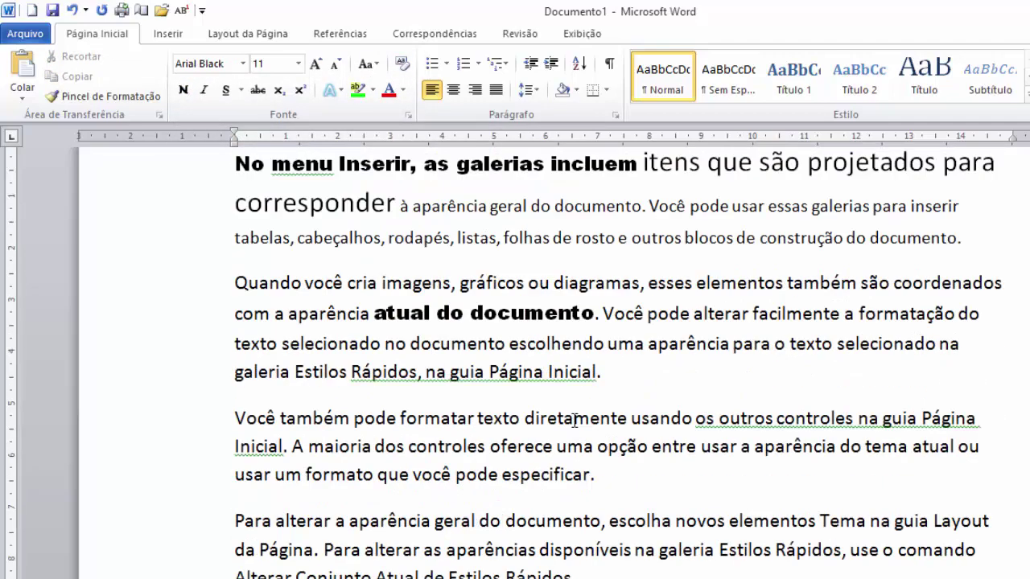
left_click_drag(294, 381, 650, 381)
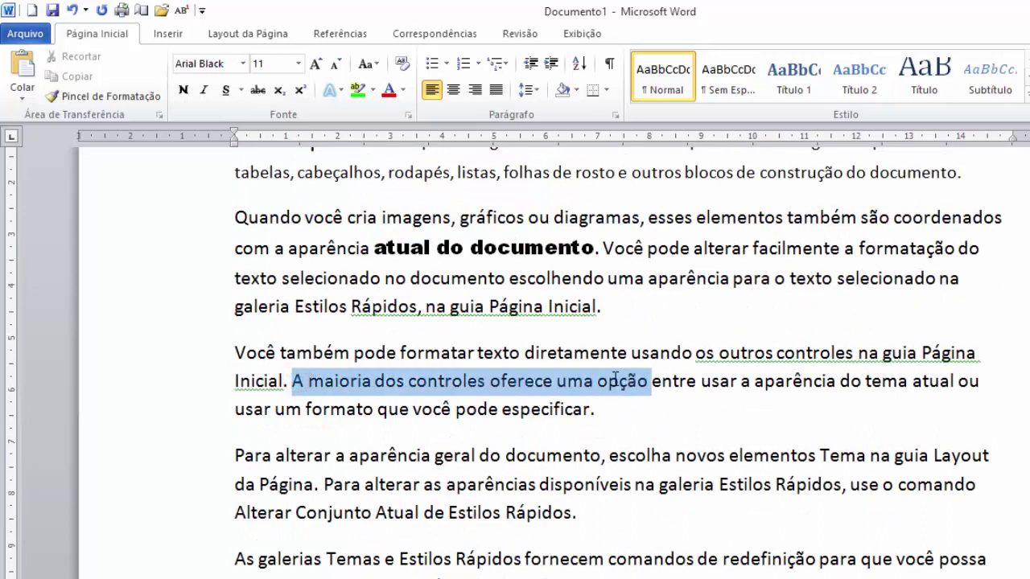
left_click(183, 92)
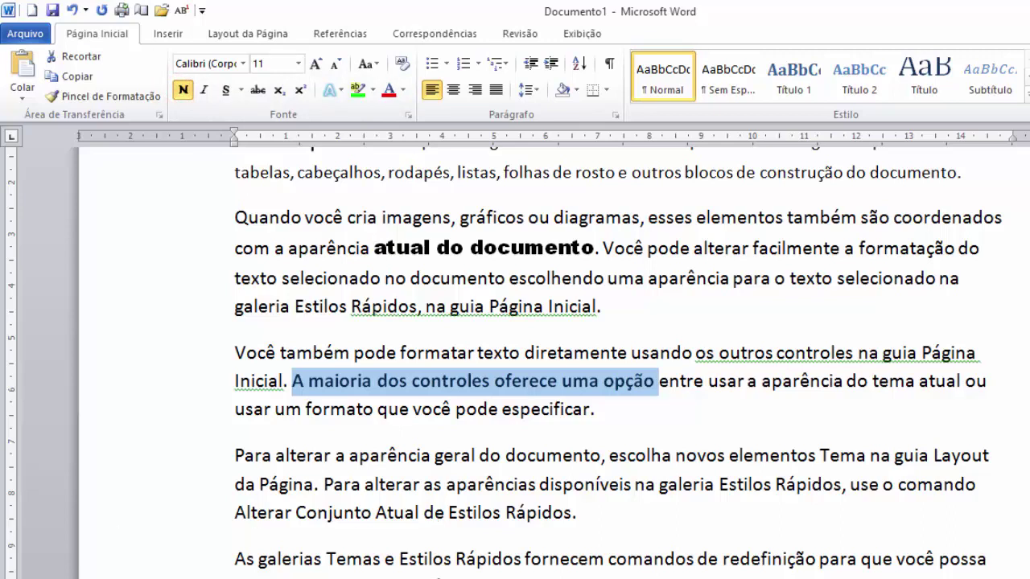
left_click(467, 503)
- Italicize the rest of the third paragraph, from "entre usar a aparência" to "especificar."
left_click_drag(661, 381, 694, 400)
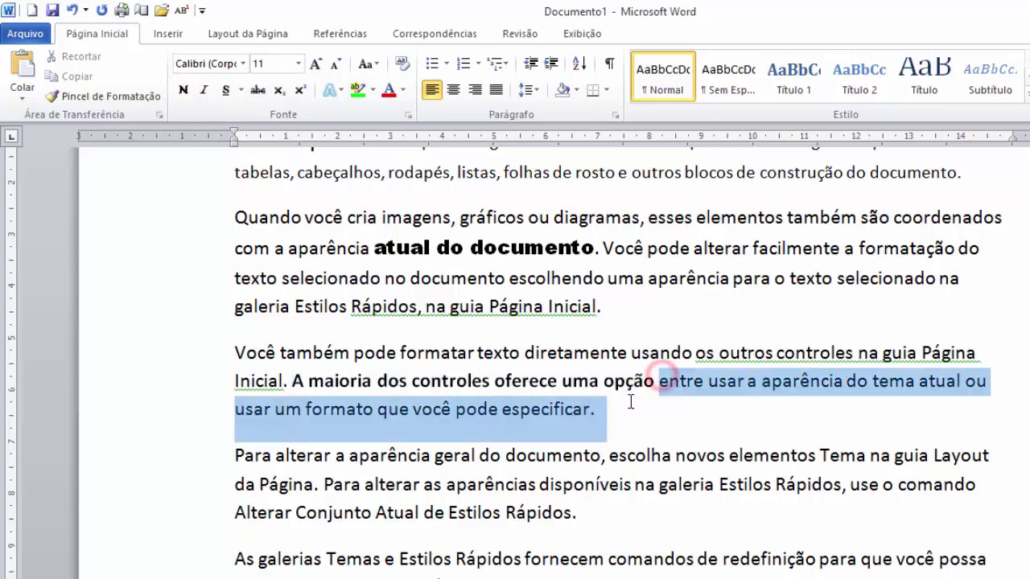
left_click(204, 90)
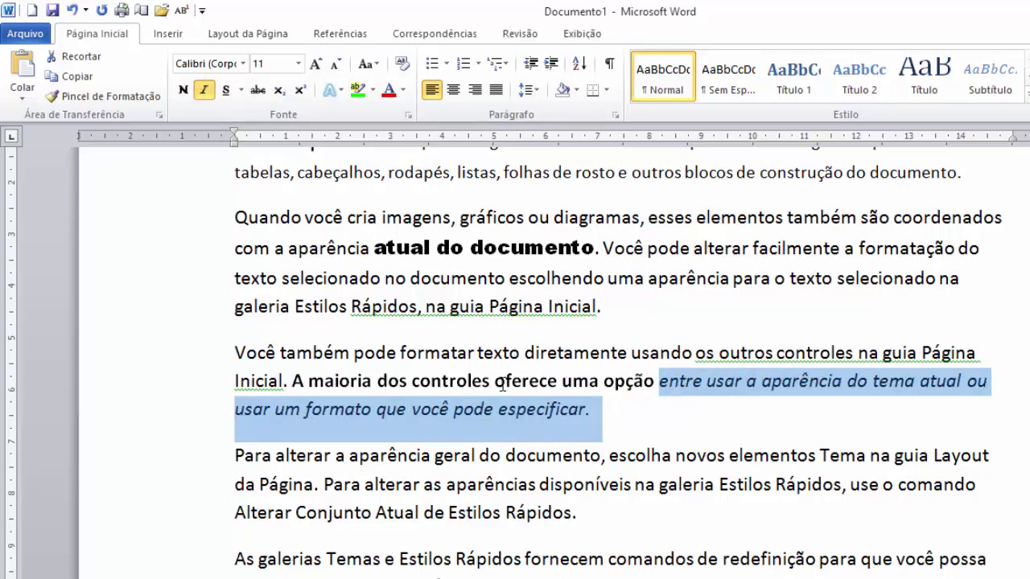
left_click(478, 457)
- Underline "a aparência geral do documento" in the fourth paragraph with a single line
left_click_drag(337, 456, 601, 457)
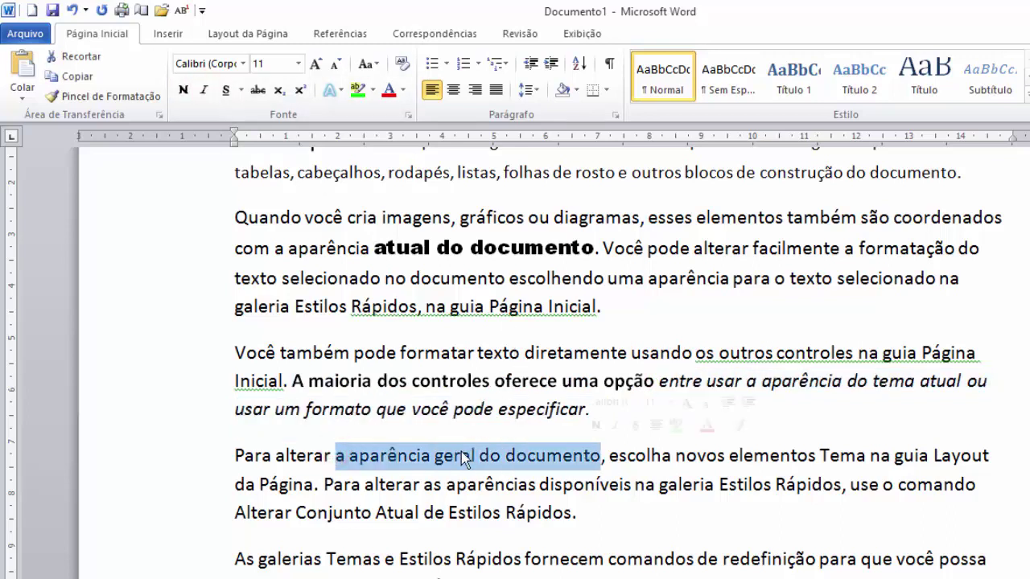
left_click(226, 91)
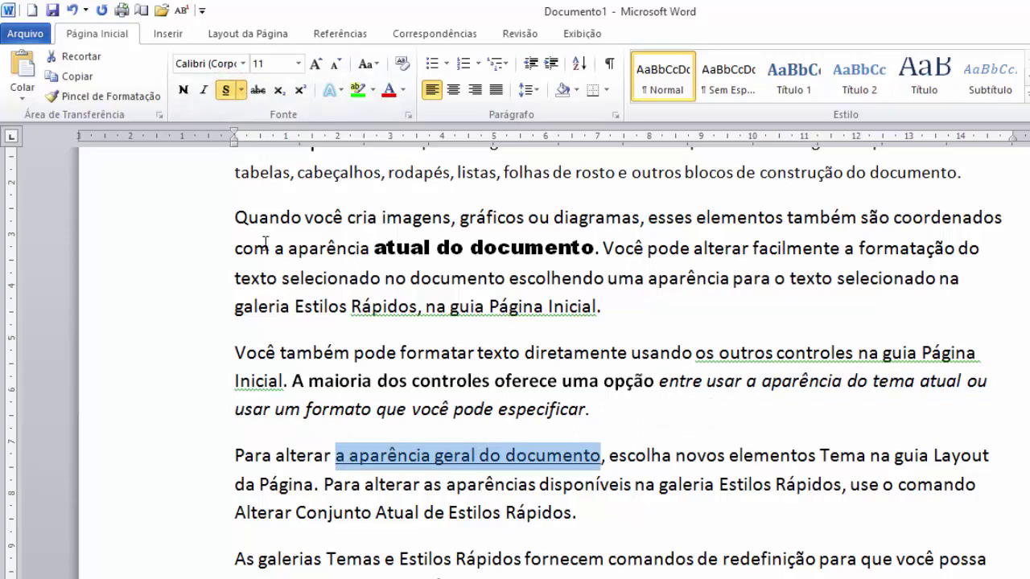
left_click(474, 426)
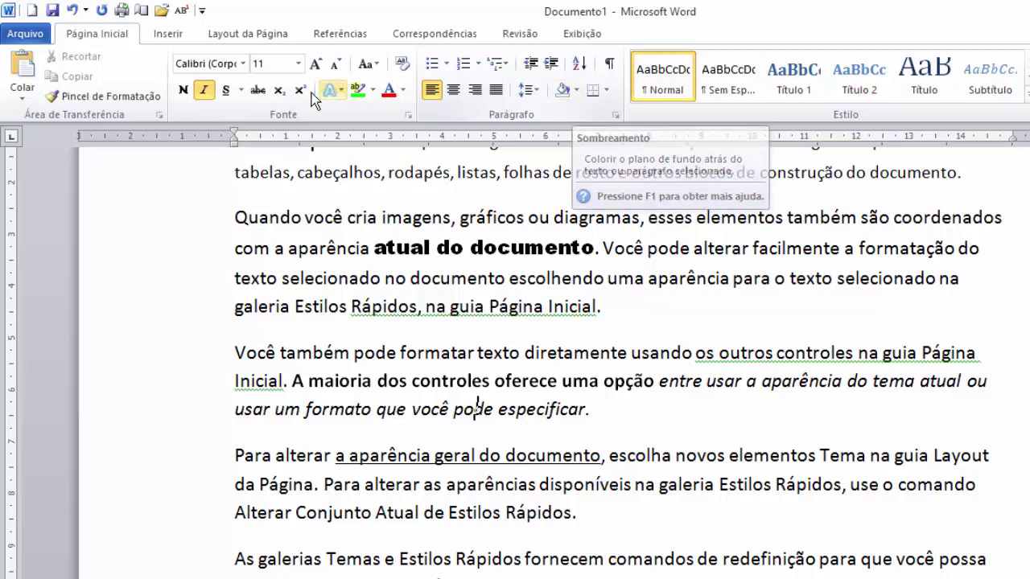
- Apply a double underline to the bold and italic text of the third paragraph, from "A maioria" to "especificar."
left_click(242, 91)
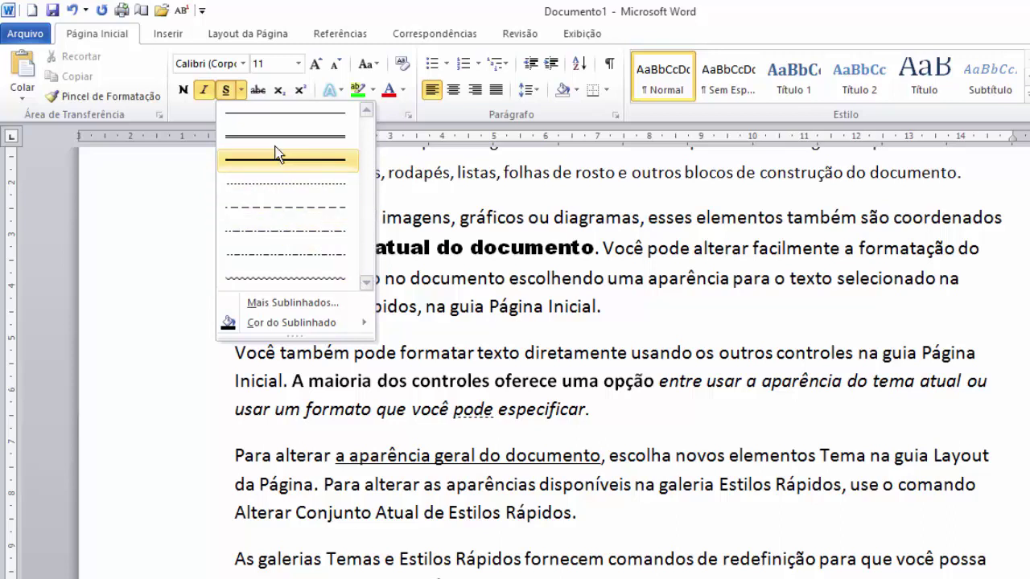
left_click(613, 321)
left_click_drag(613, 414, 293, 381)
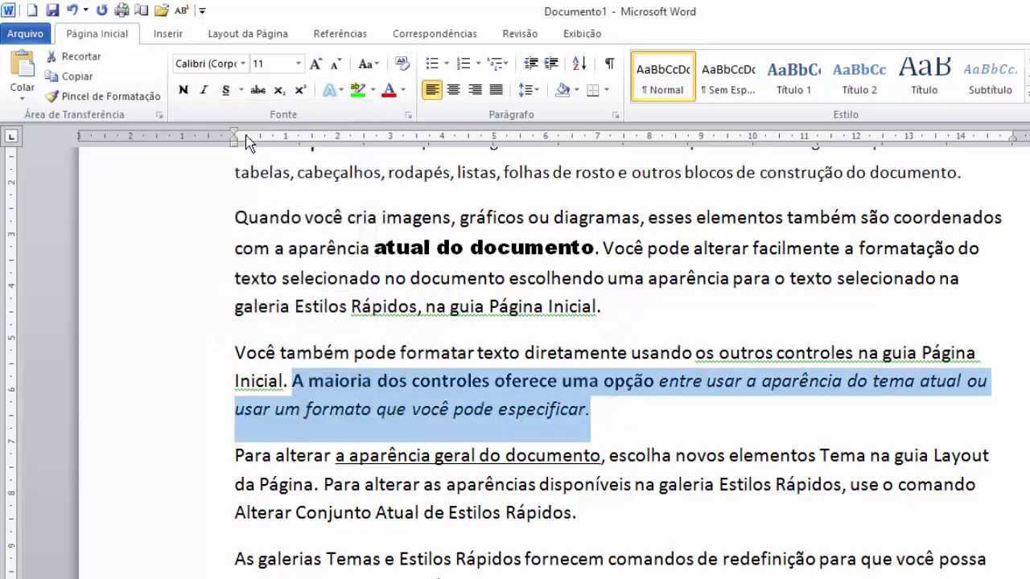
left_click(240, 90)
left_click(285, 113)
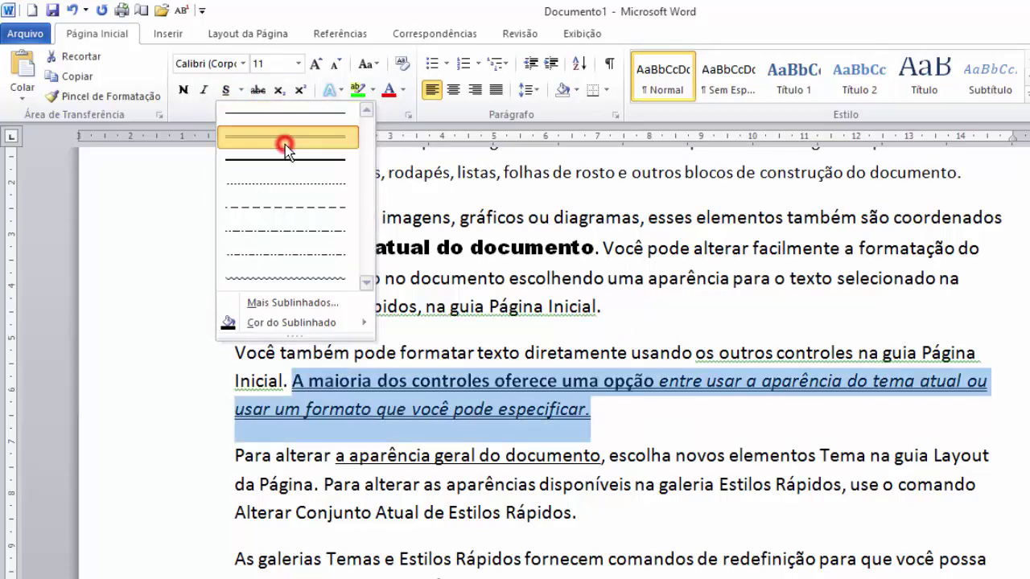
left_click(558, 423)
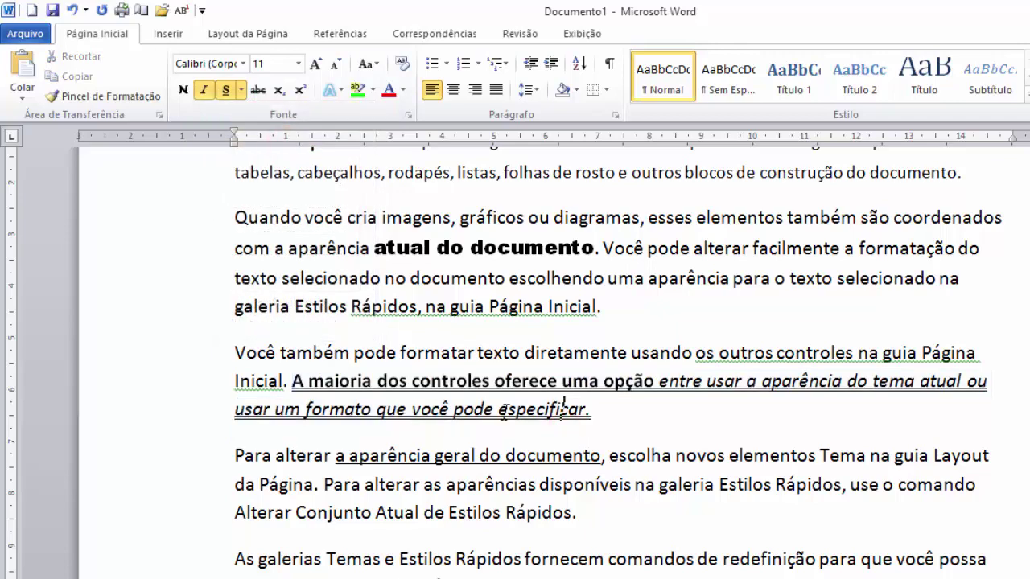
- Strike through the whole paragraph that begins "As galerias Temas e Estilos Rápidos"
scroll(386, 468, "down", 1)
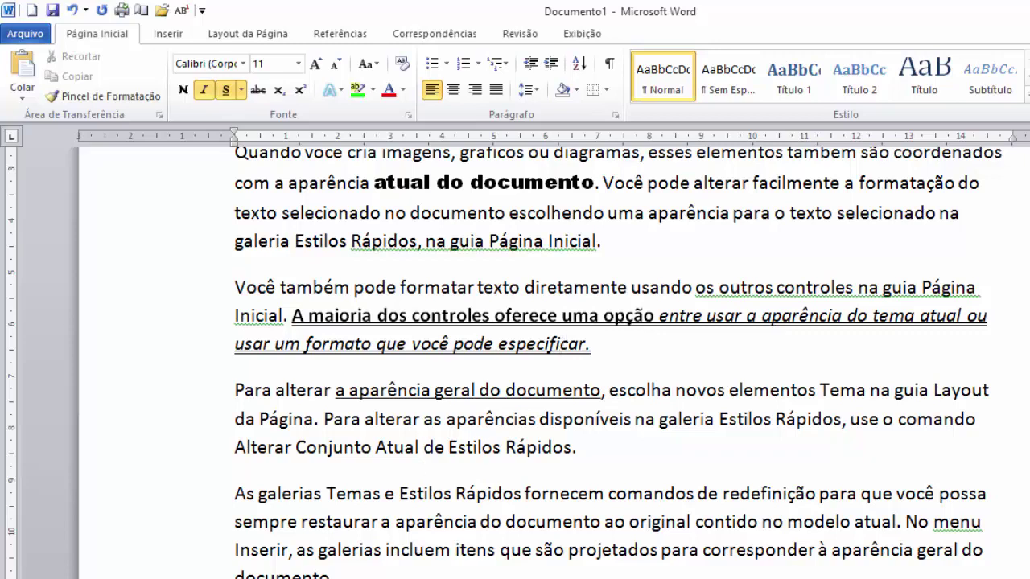
left_click_drag(584, 447, 447, 419)
left_click(526, 507)
left_click_drag(356, 574, 234, 495)
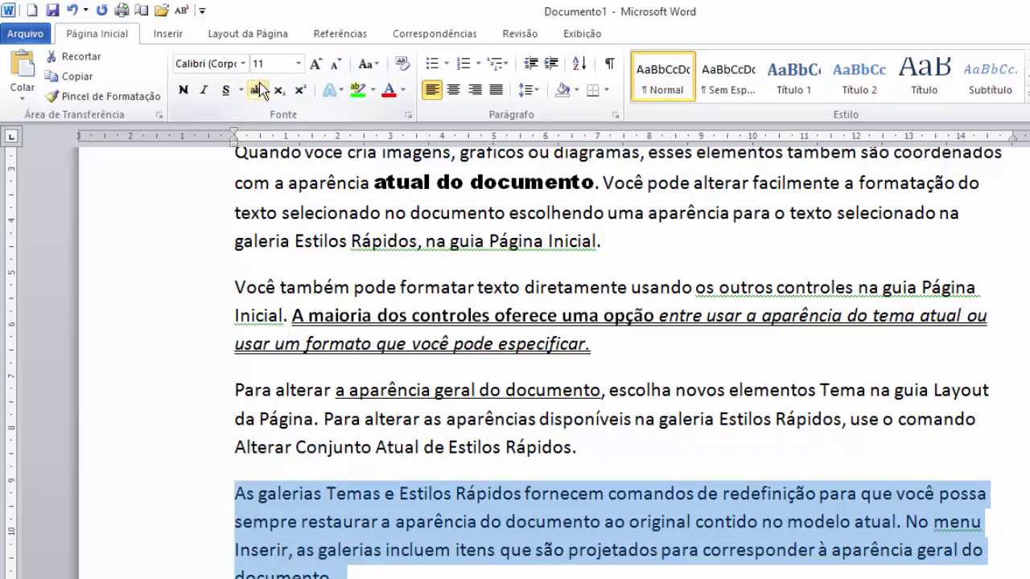
left_click(258, 88)
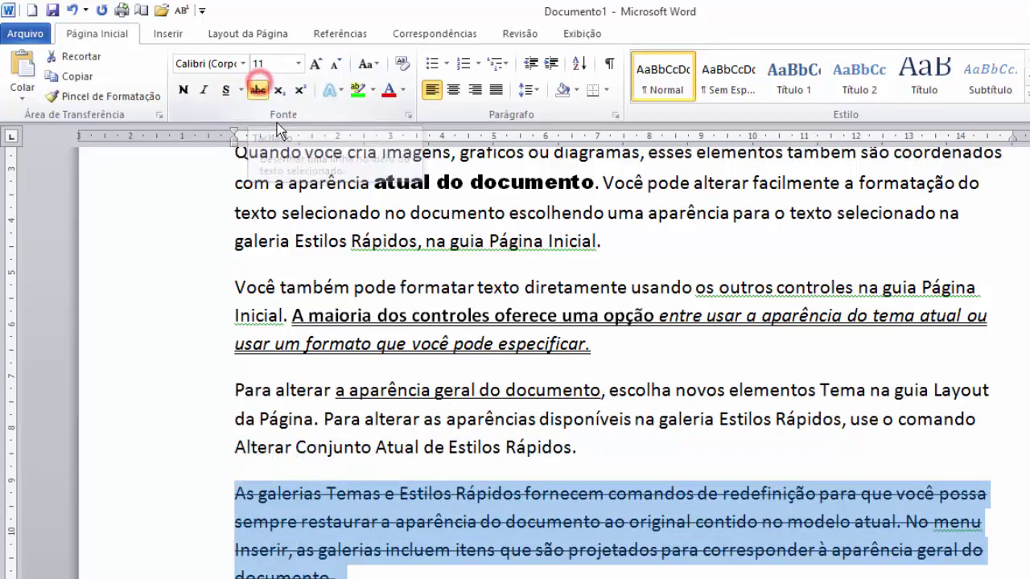
left_click(536, 555)
scroll(498, 537, "down", 1)
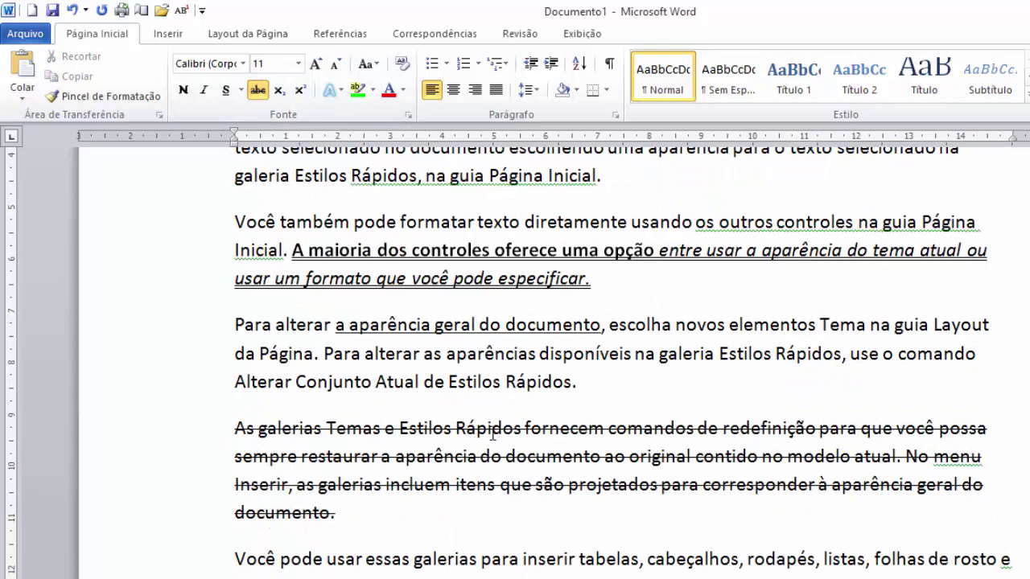
- Insert blank lines above the paragraph beginning "Você pode usar essas galerias" and write the formula "C2H3O4" there
scroll(492, 434, "down", 3)
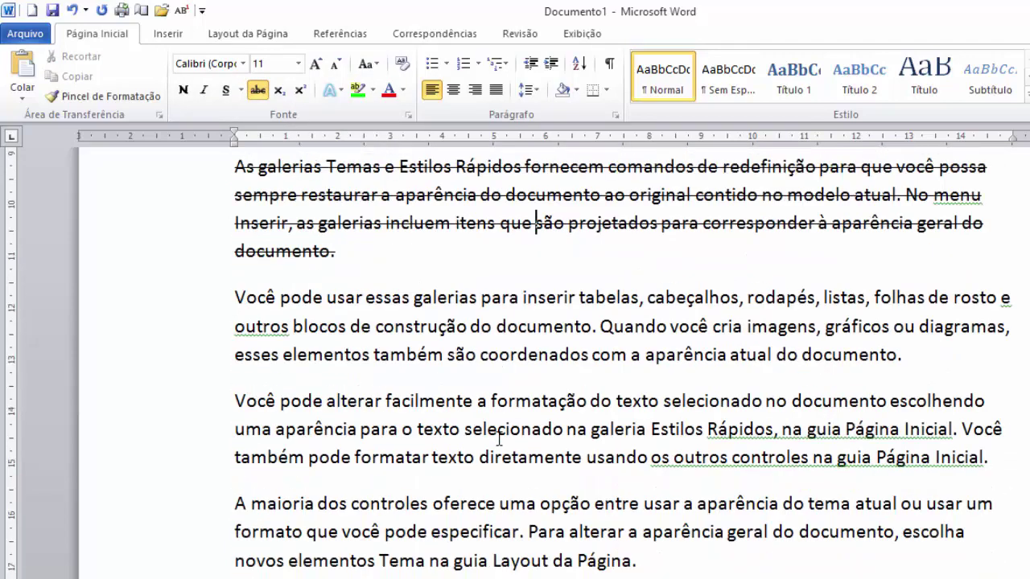
scroll(498, 439, "down", 2)
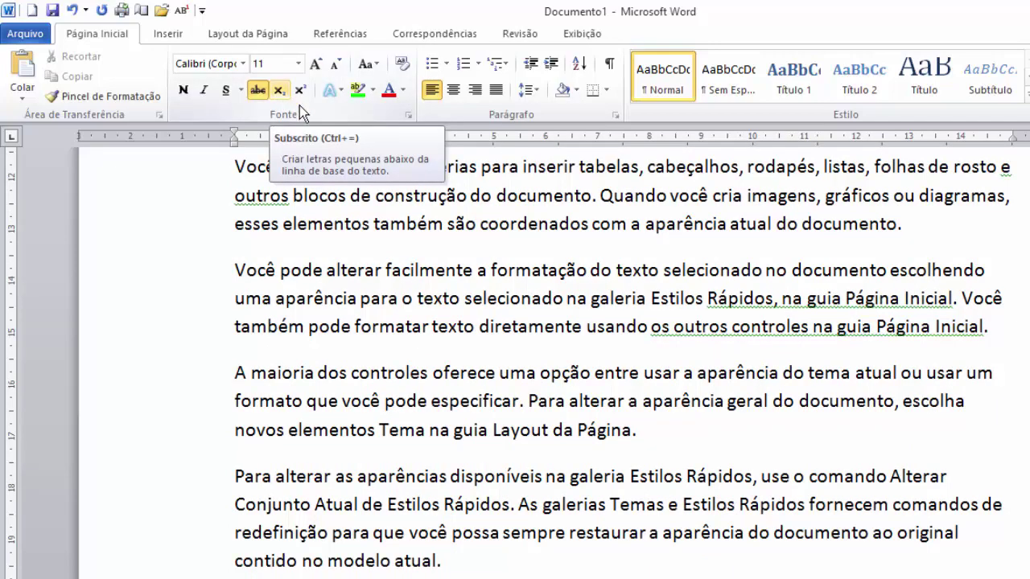
left_click(312, 167)
key("Home")
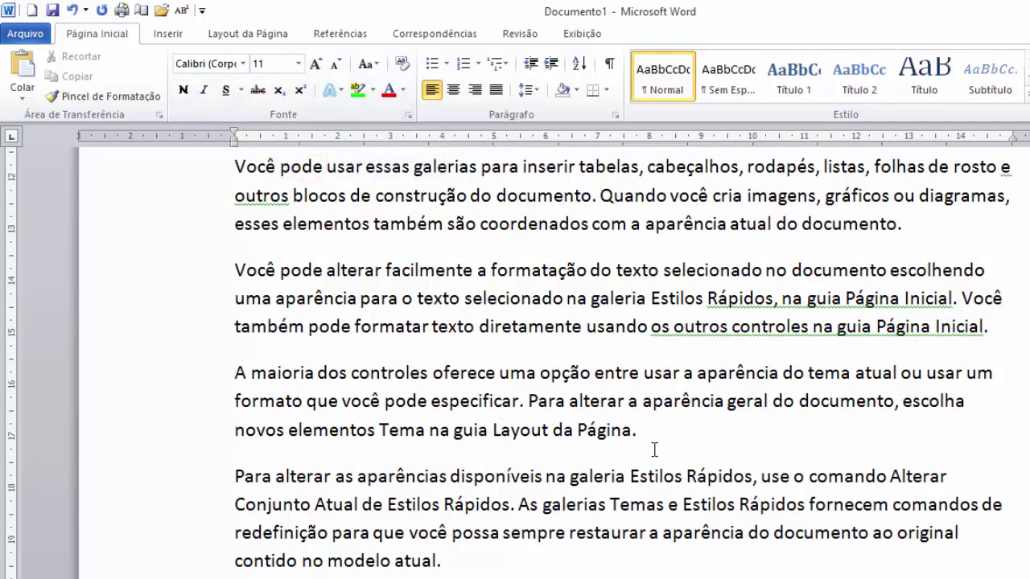
key("Return")
key("Return")
key("Up")
key("Up")
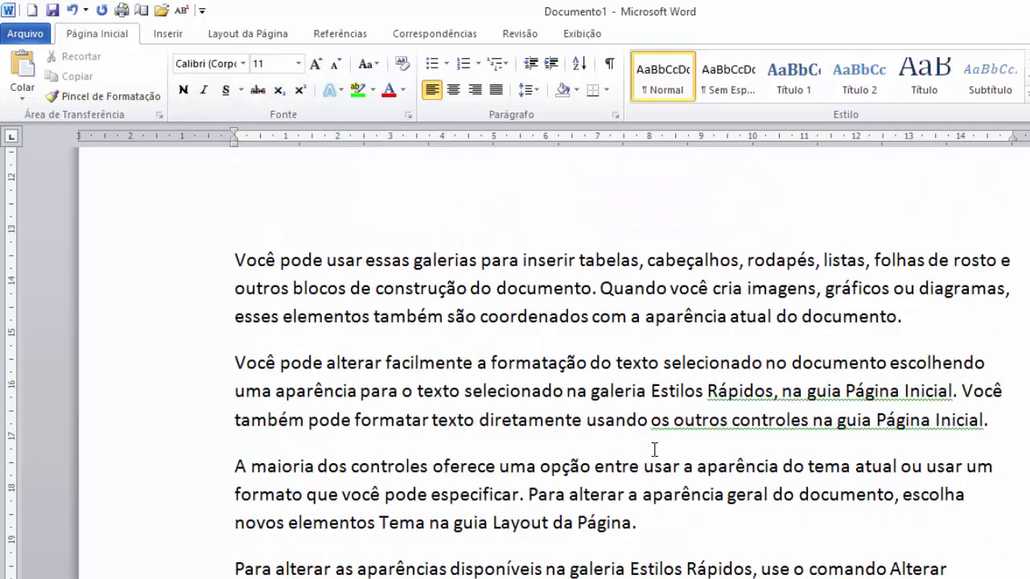
key("Return")
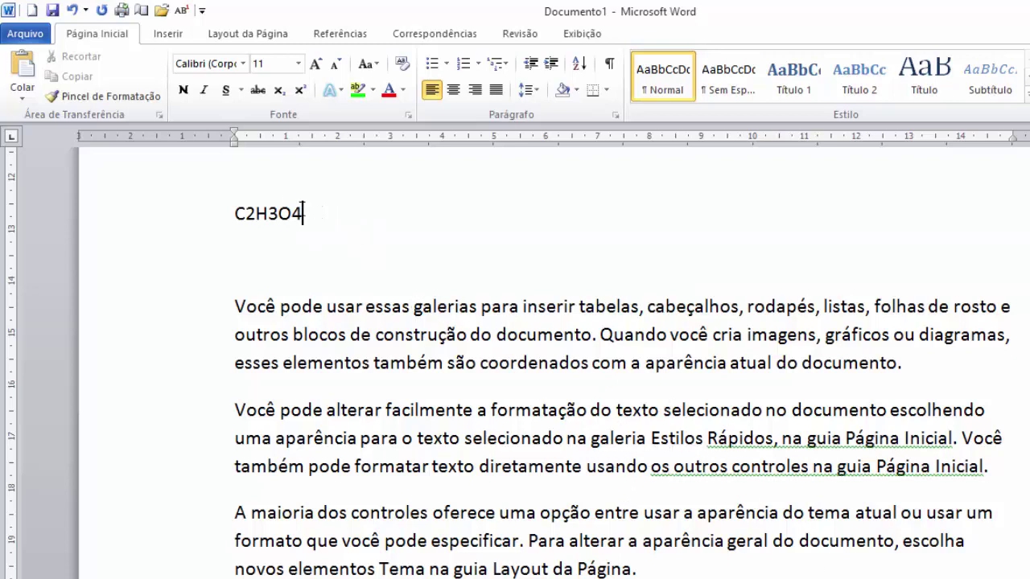
- Format the digit 2 in the formula C2H3O4 as subscript
left_click_drag(245, 213, 251, 216)
left_click(292, 246)
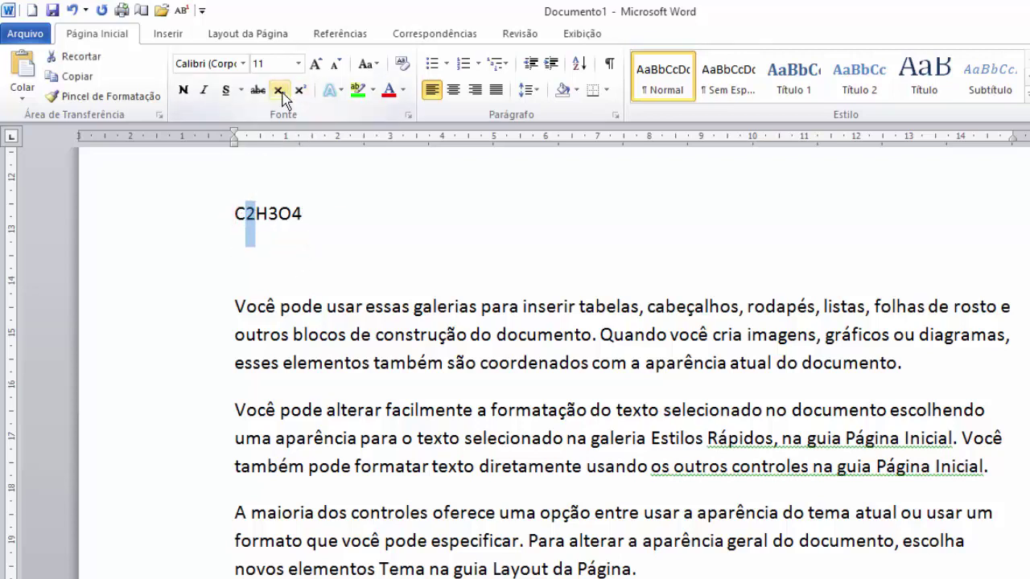
left_click(281, 91)
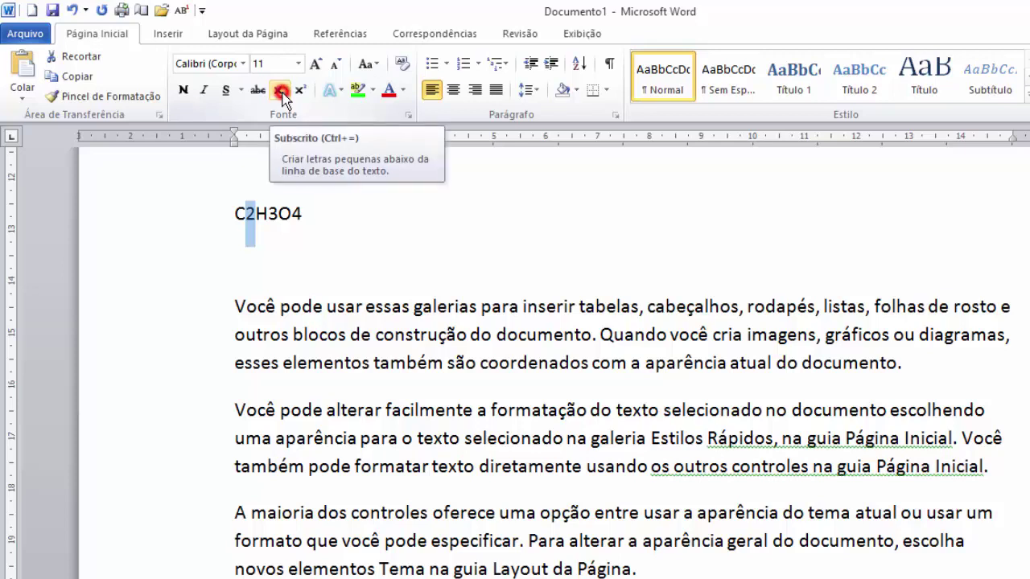
left_click(255, 232)
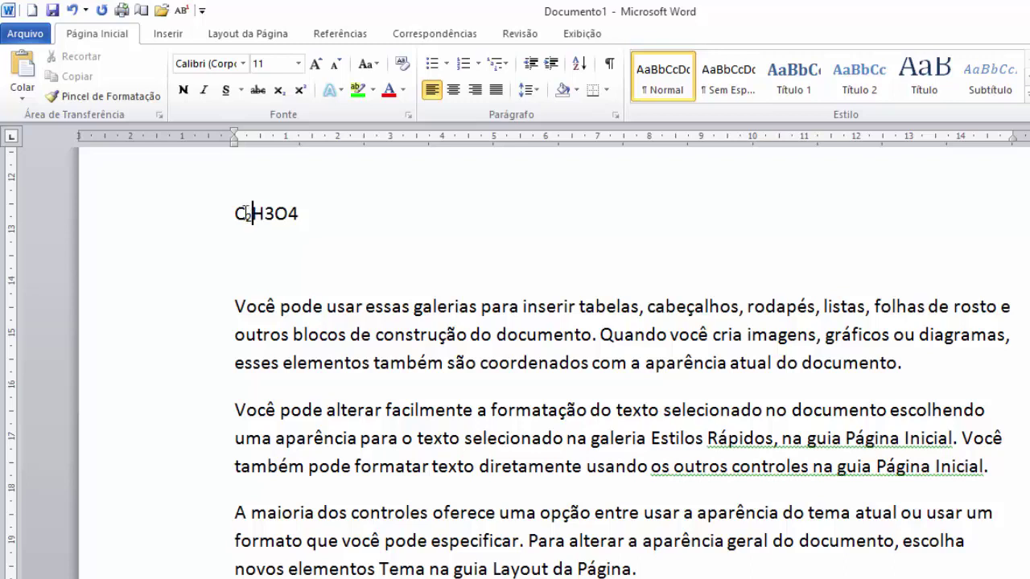
- Format the digits 3 and 4 in the chemical formula as subscript
left_click(264, 211)
left_click_drag(265, 211, 296, 215)
key("ctrl+equal")
key("ctrl+equal")
left_click(313, 239)
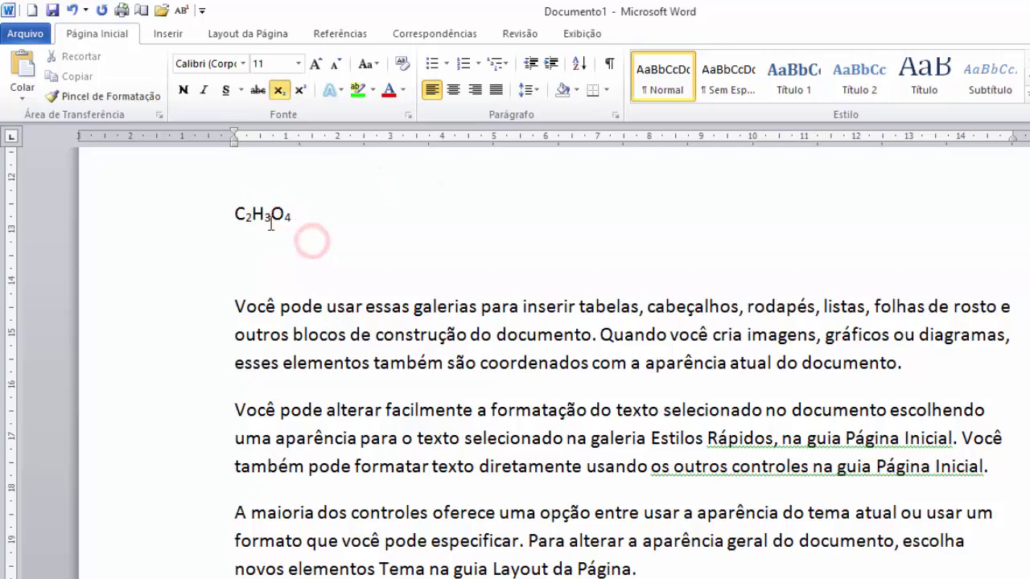
- Add blank lines below the chemical formula and write the equation "X3 + X2 + X = 0" beneath it
scroll(279, 253, "up", 2)
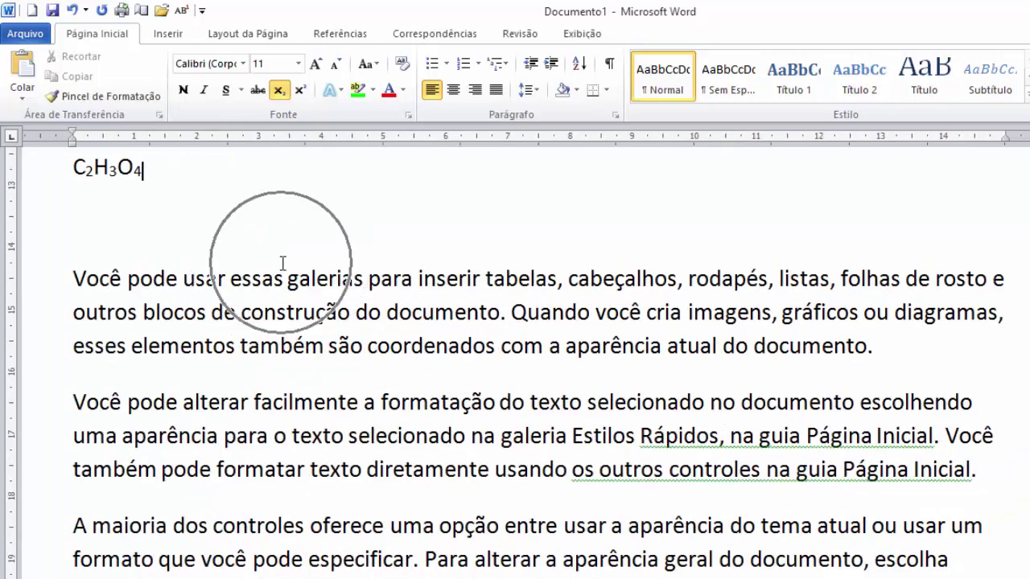
left_click(172, 296)
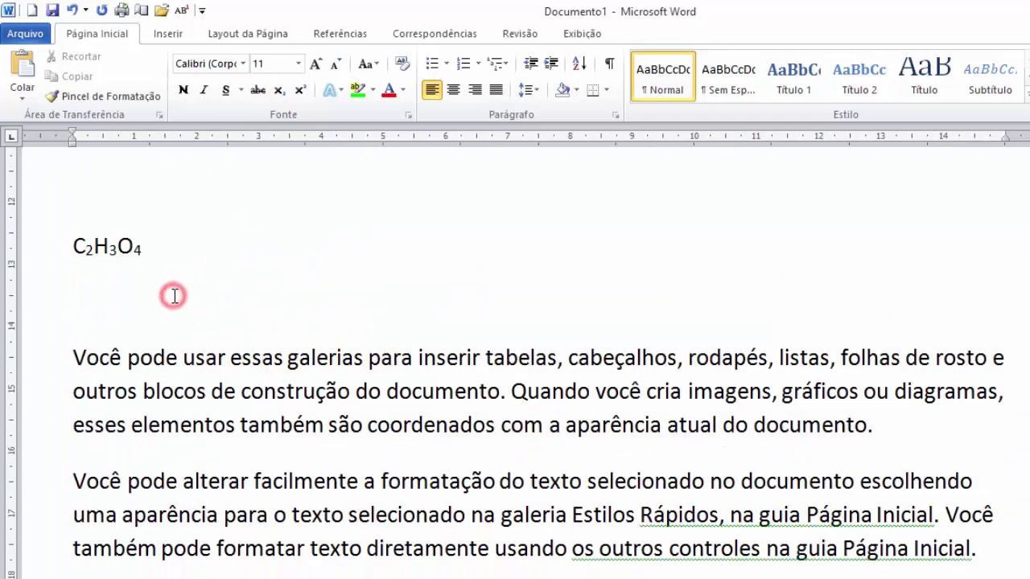
key("Return")
key("Return")
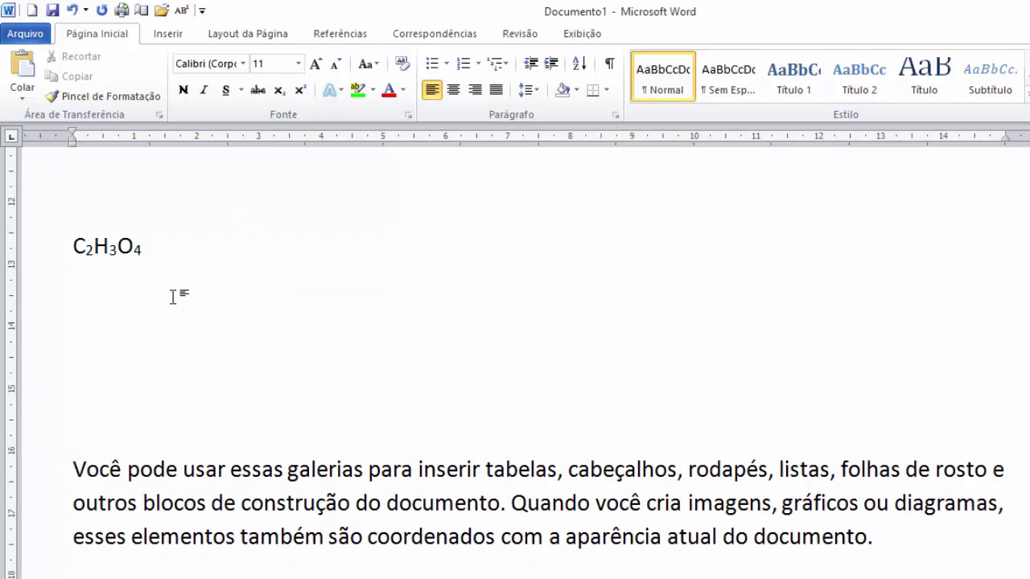
type("X3 + X2")
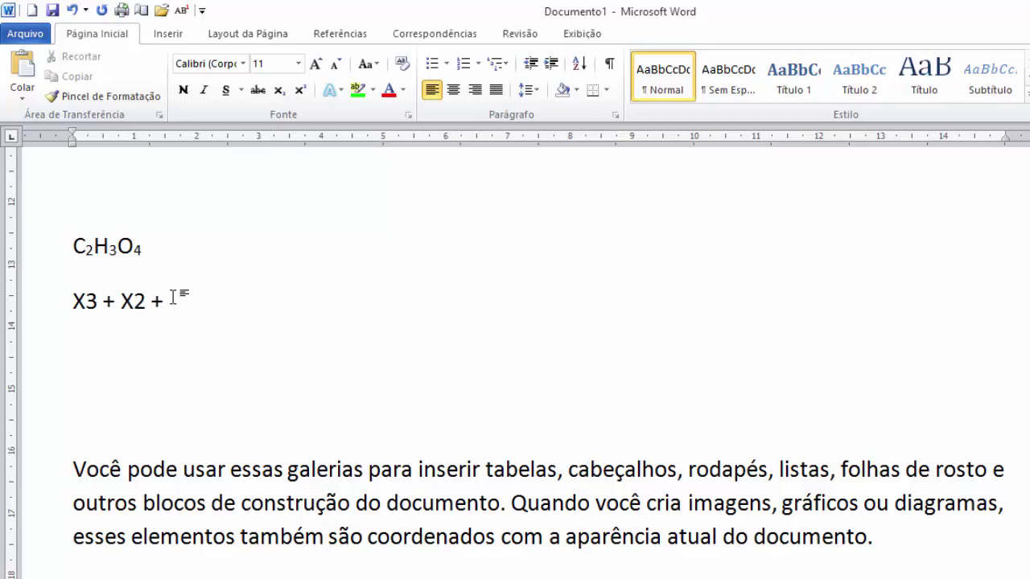
type(" + X = 0")
- Format the exponents 3 and 2 in the equation as superscript
left_click_drag(97, 304, 85, 306)
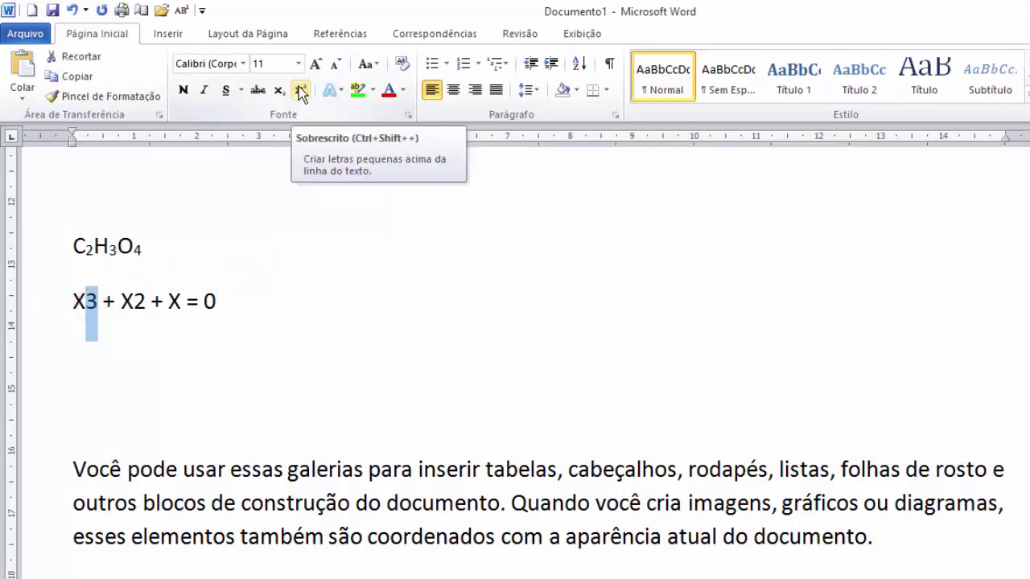
left_click(300, 91)
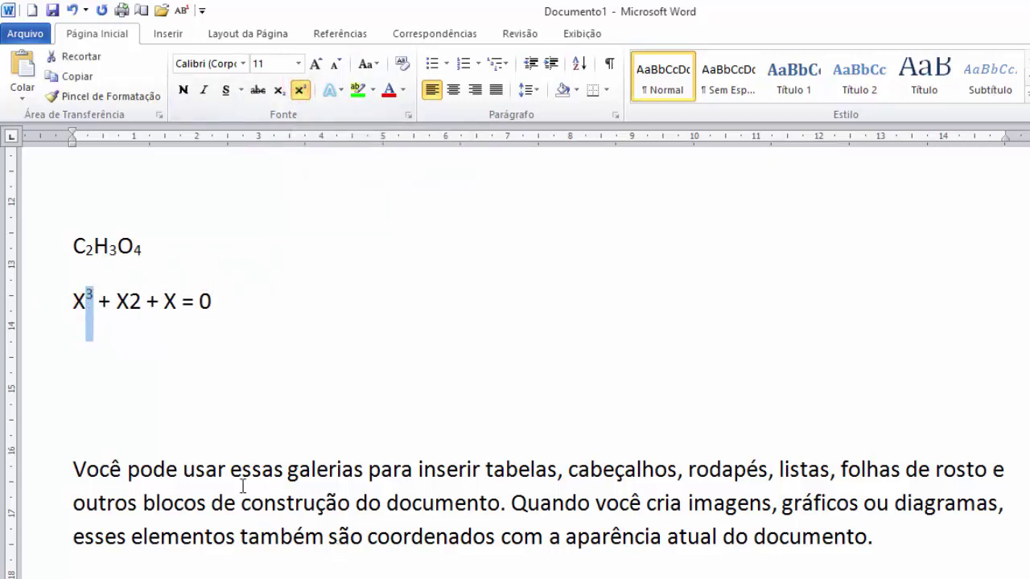
left_click_drag(130, 302, 142, 304)
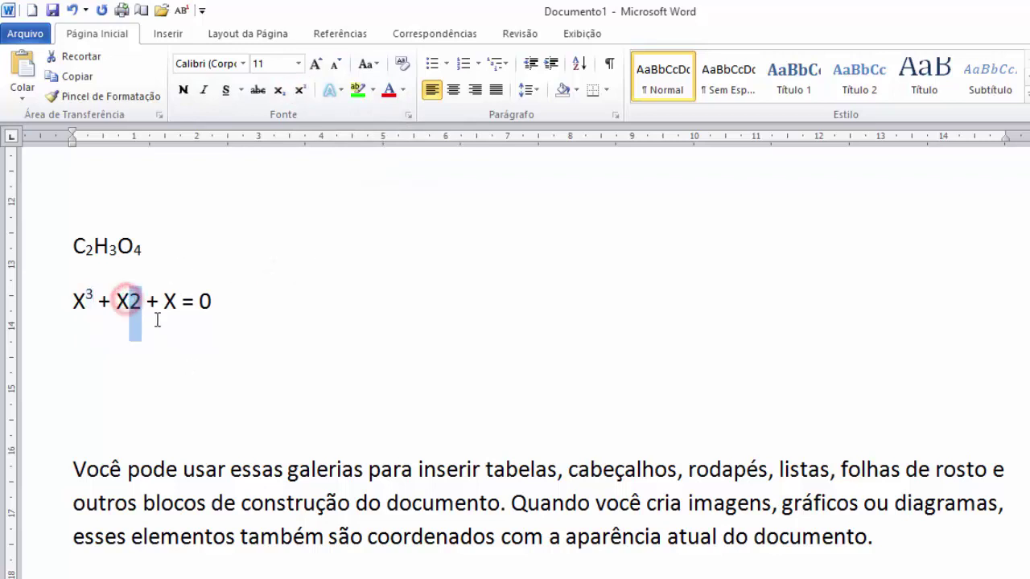
key("ctrl+shift+plus")
left_click(182, 361)
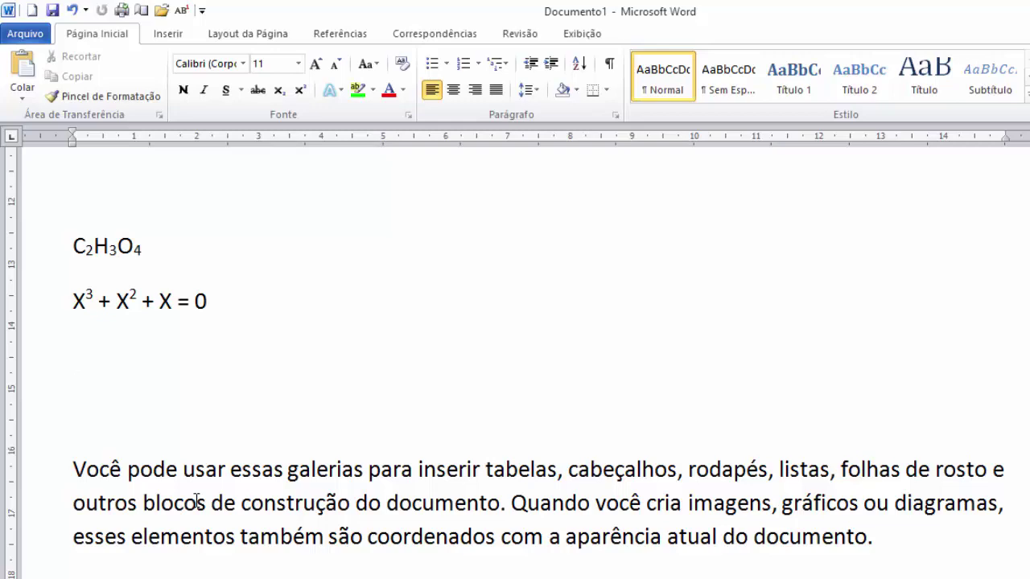
- Add an empty line at the very beginning of the document, above "No menu Inserir"
key("ctrl+Home")
key("ctrl+z")
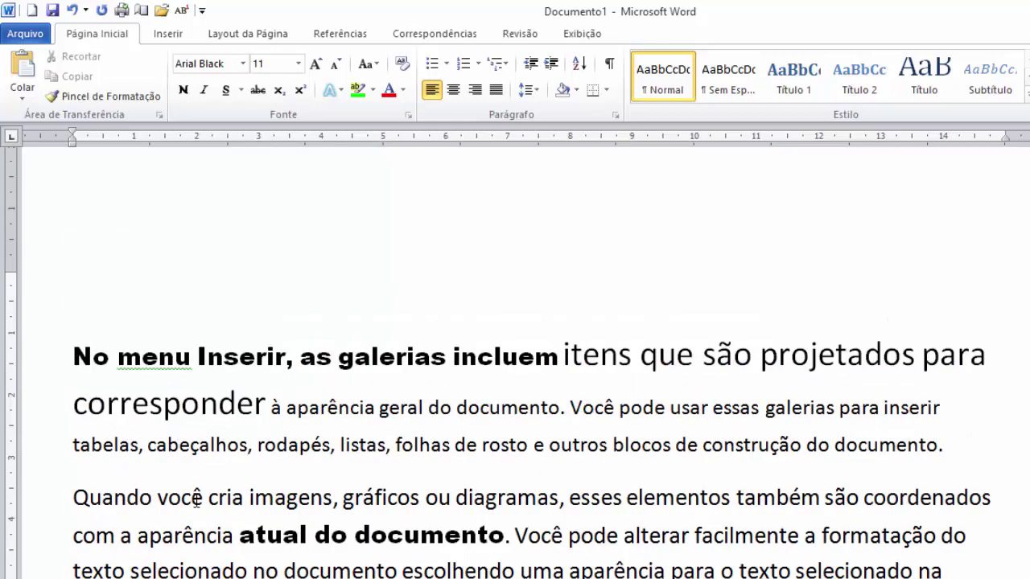
type("titulo")
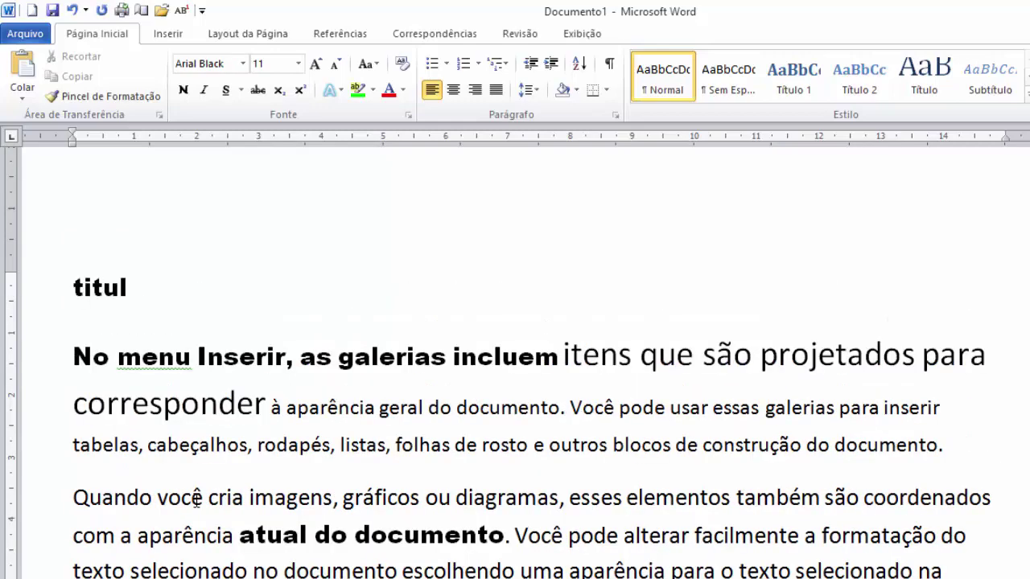
key("BackSpace")
key("BackSpace")
key("BackSpace")
key("BackSpace")
key("BackSpace")
key("BackSpace")
- Write the title "TÍTULO" on the empty first line and enlarge it to 20 pt
type("TÍTULO")
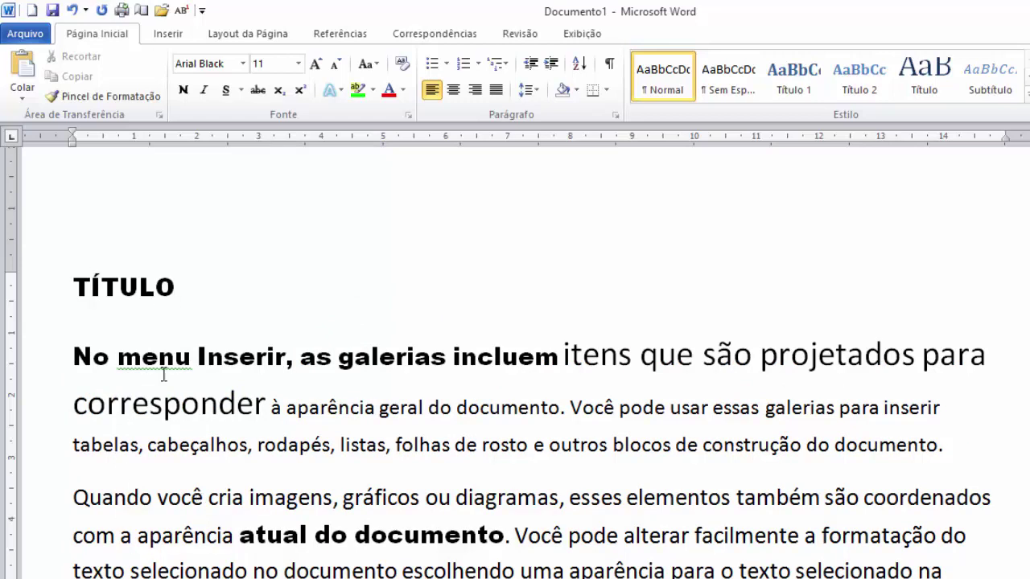
double_click(196, 280)
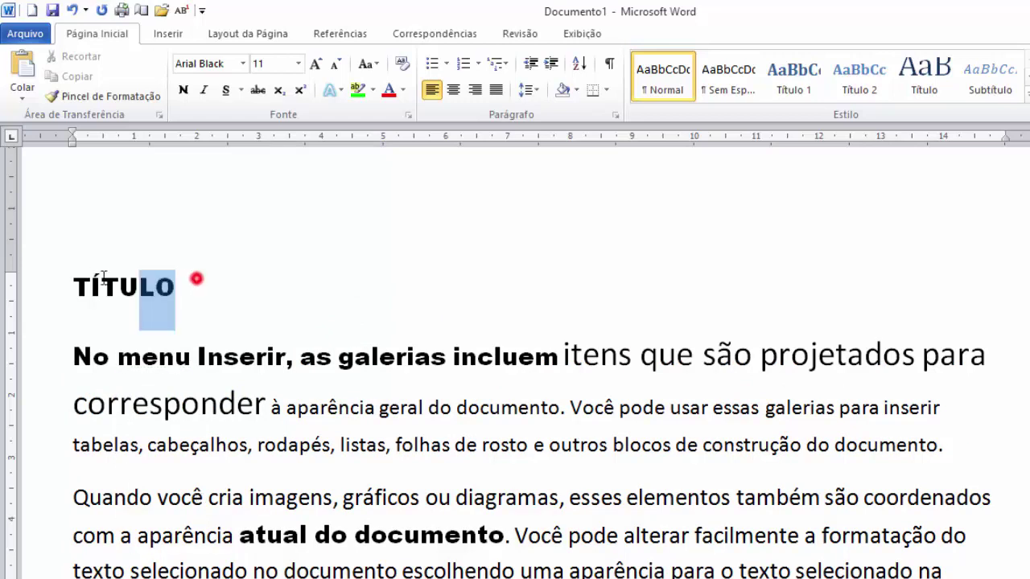
left_click(317, 63)
left_click(318, 63)
left_click(318, 63)
left_click(317, 63)
left_click(317, 62)
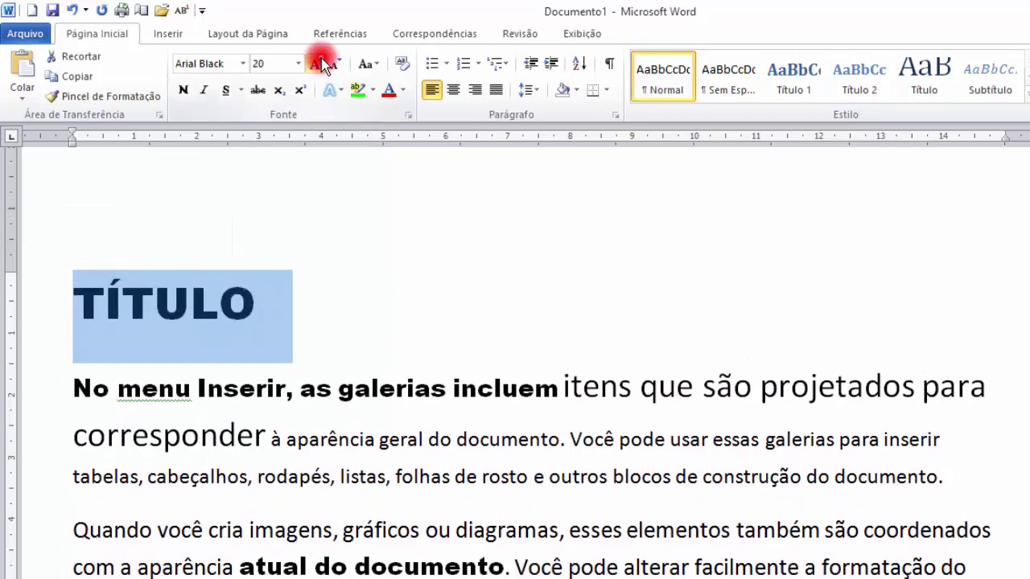
left_click(334, 223)
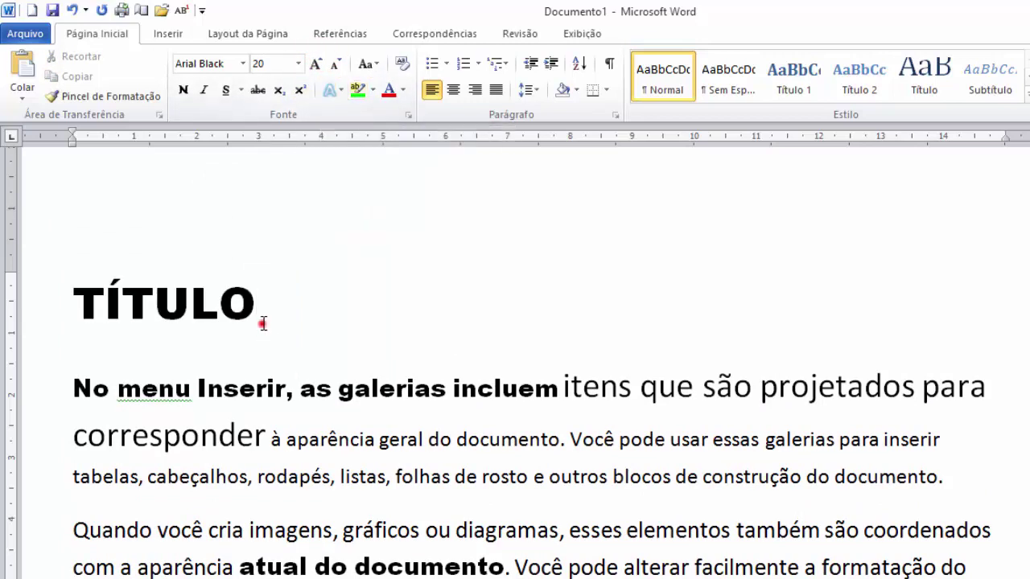
- Apply the first perspective shadow text effect to the title "TÍTULO"
left_click_drag(265, 321, 51, 311)
left_click(334, 84)
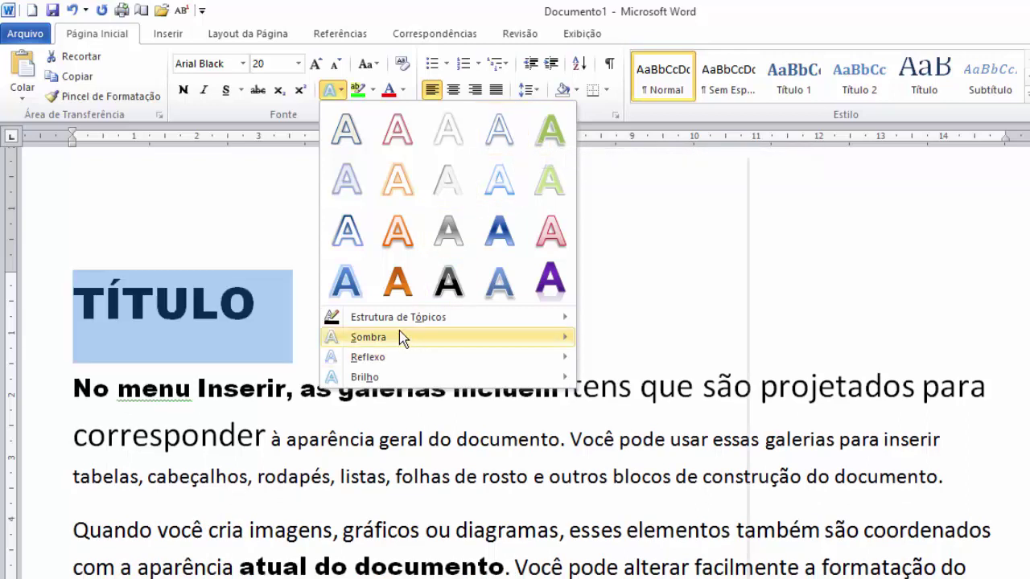
mouse_move(400, 331)
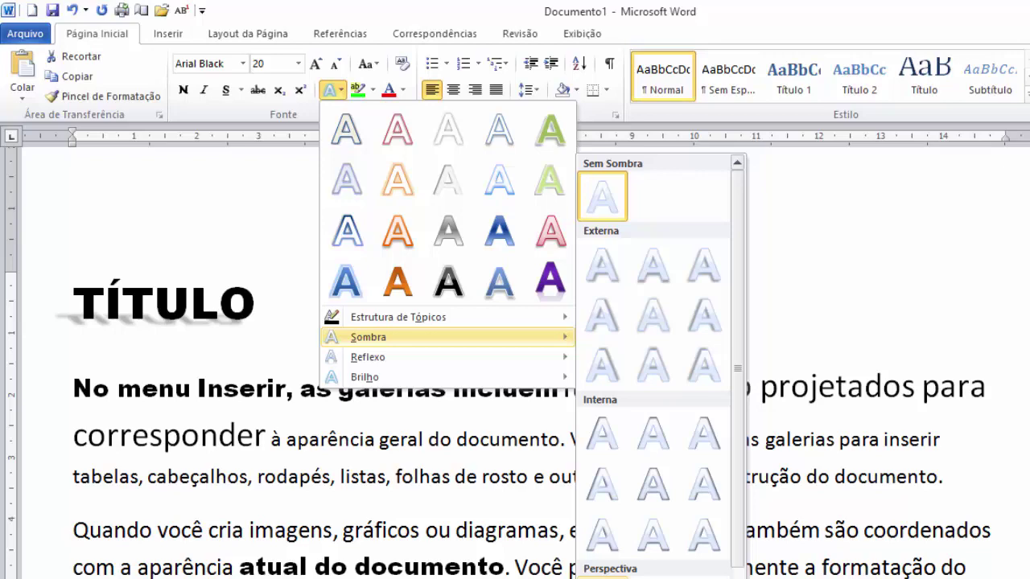
left_click(601, 576)
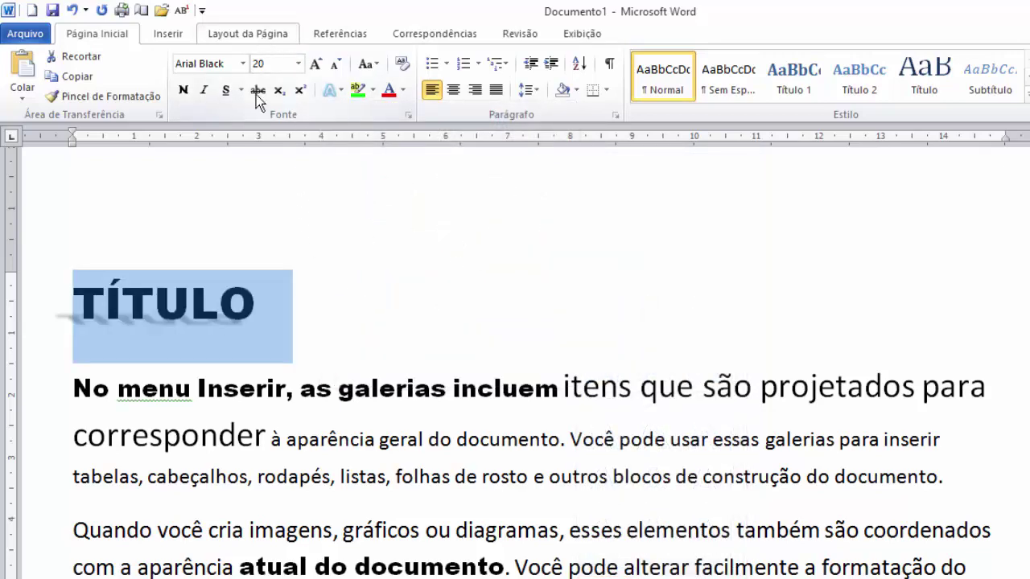
- Add a reflection to the title, using the first variation in the second row of reflection variations
left_click(330, 89)
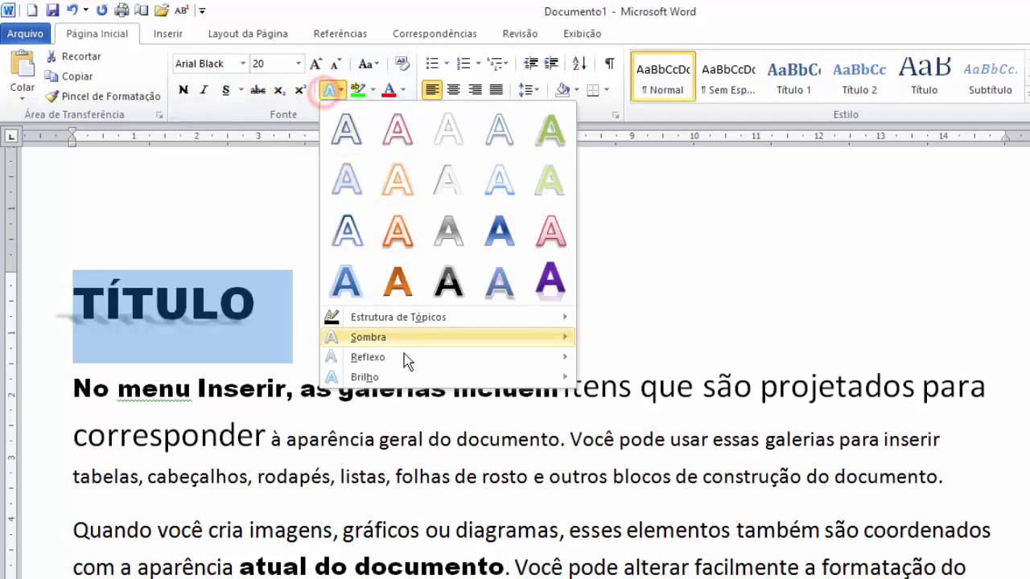
mouse_move(402, 361)
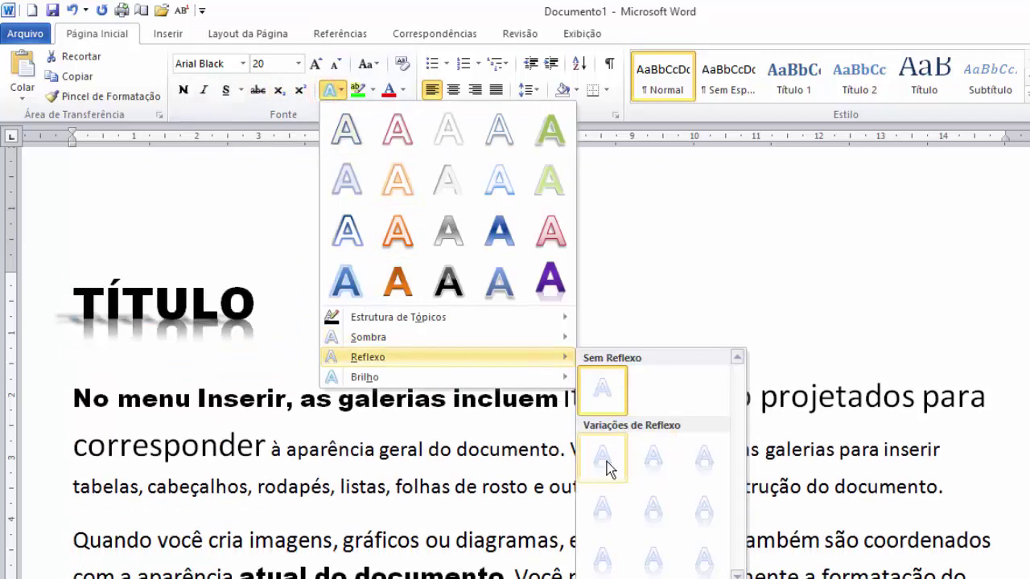
left_click(605, 515)
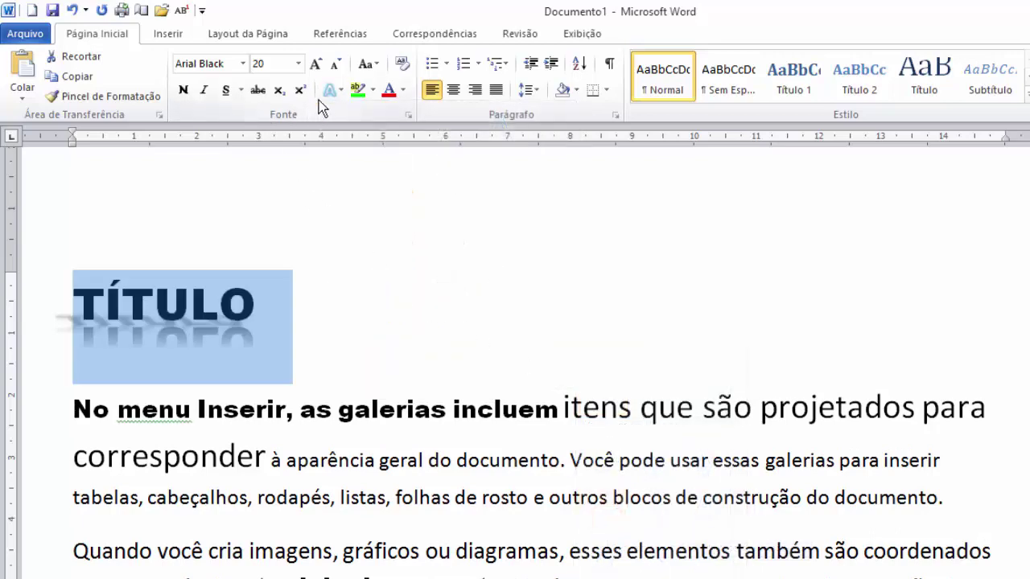
- Add a purple glow to the title, using the fourth row of glow variations
left_click(325, 95)
left_click(396, 380)
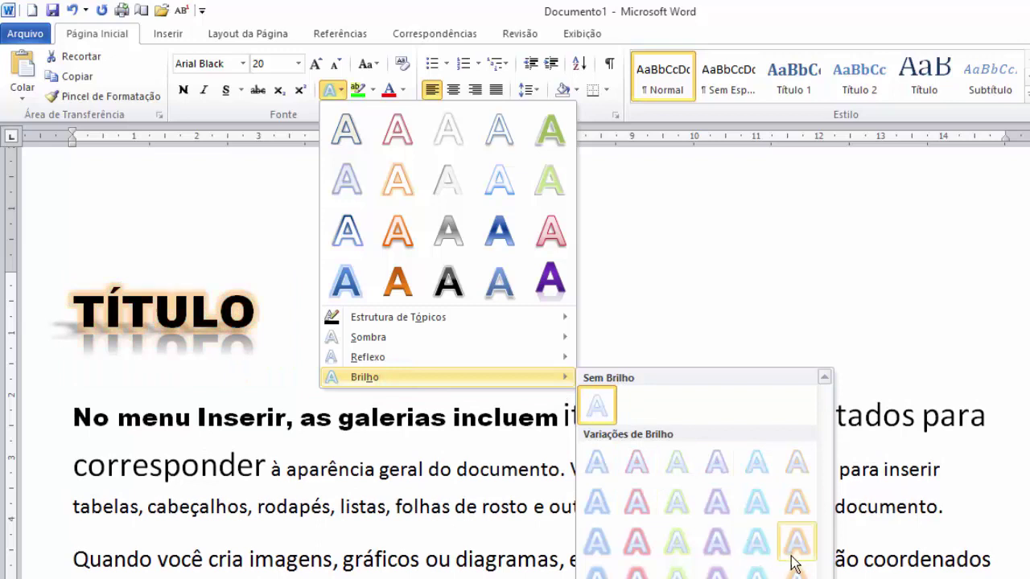
left_click(711, 573)
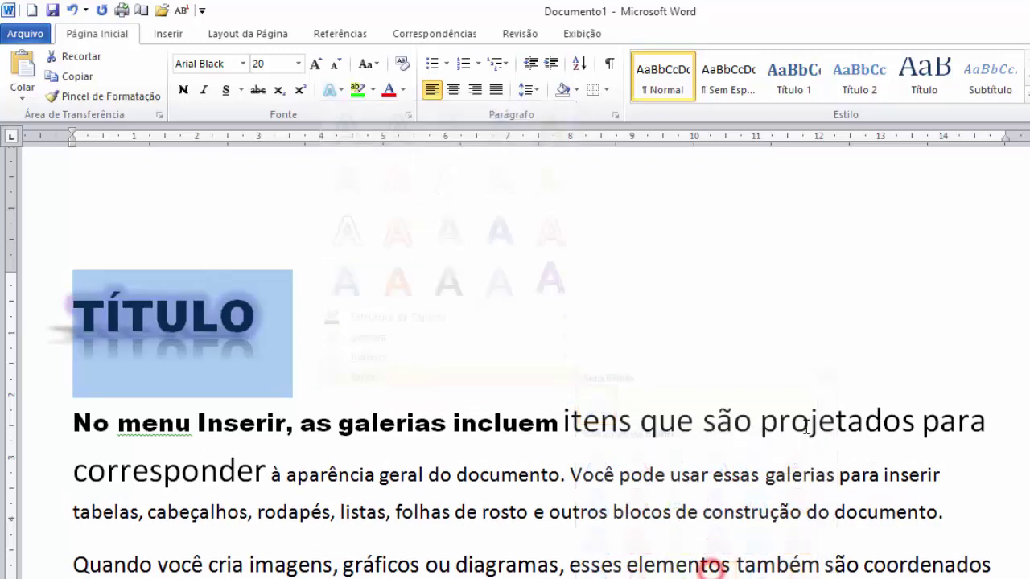
left_click(530, 300)
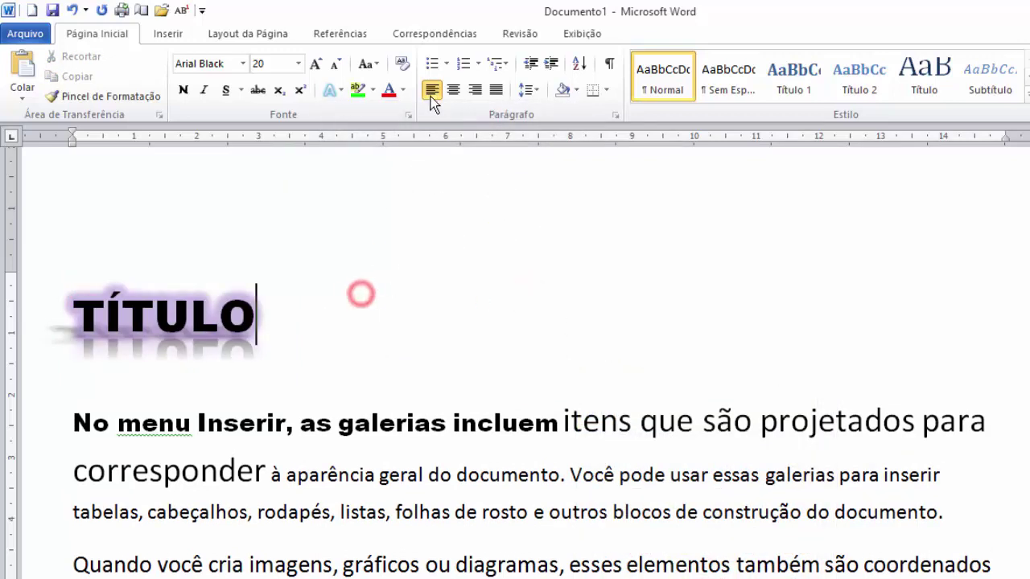
- Apply a thin outline in a light red theme color to the title "TÍTULO"
left_click_drag(303, 317, 59, 296)
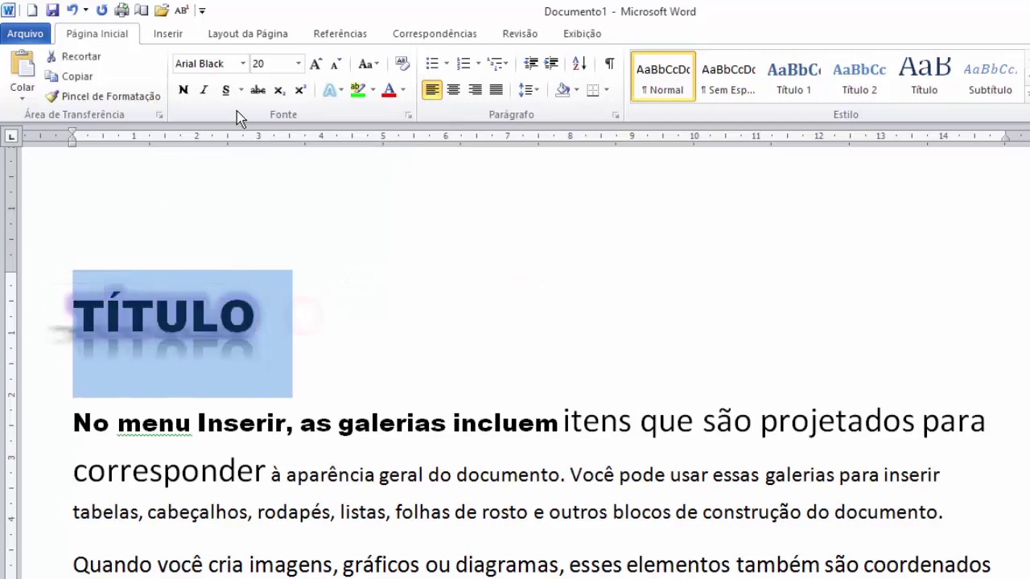
left_click(334, 89)
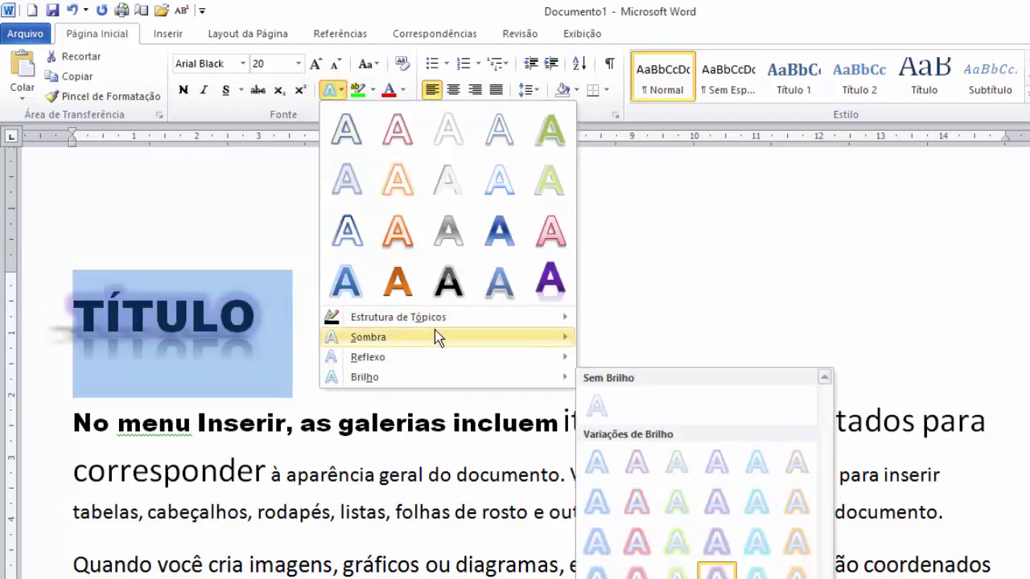
mouse_move(445, 323)
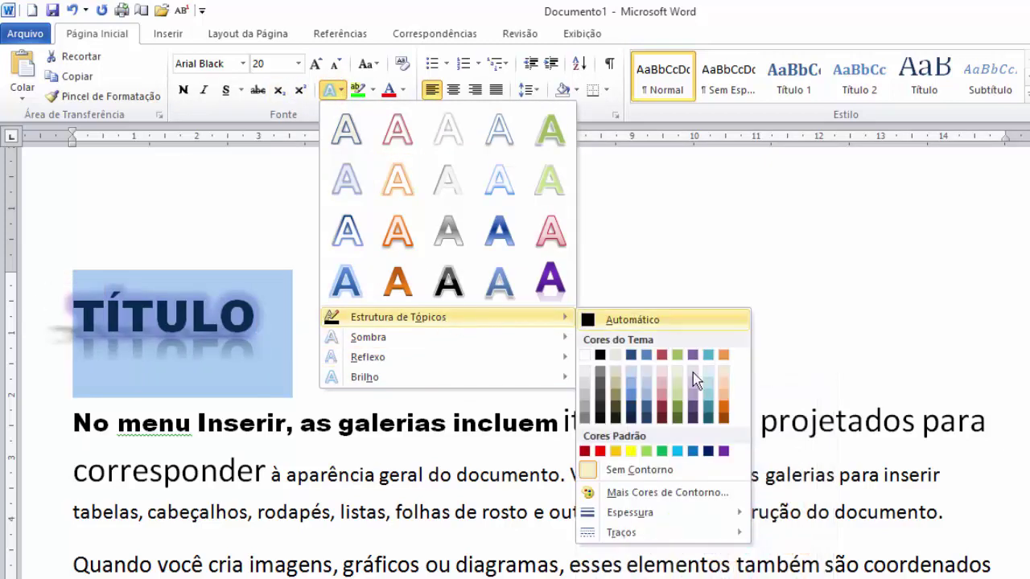
mouse_move(643, 512)
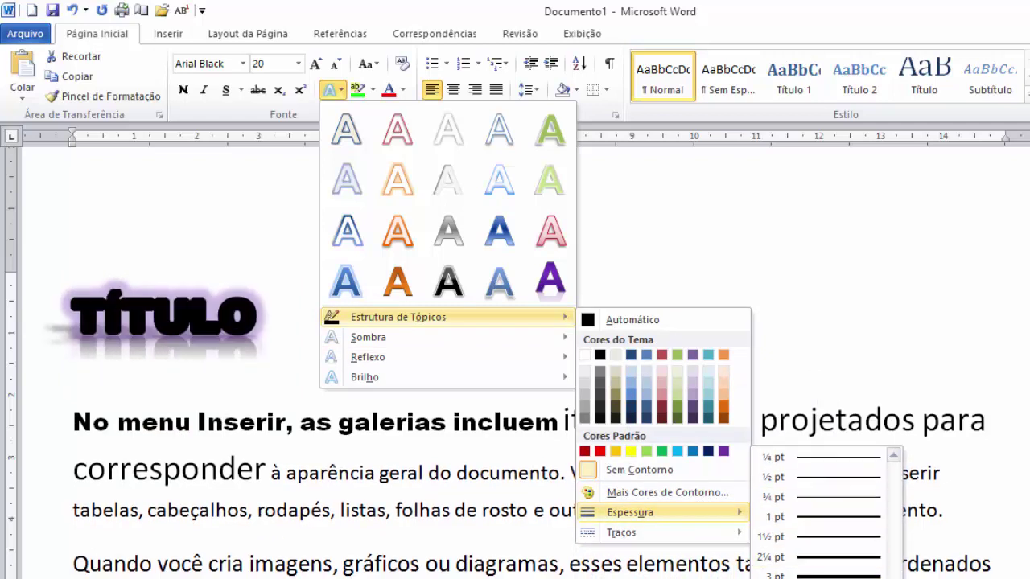
left_click(663, 396)
left_click(266, 281)
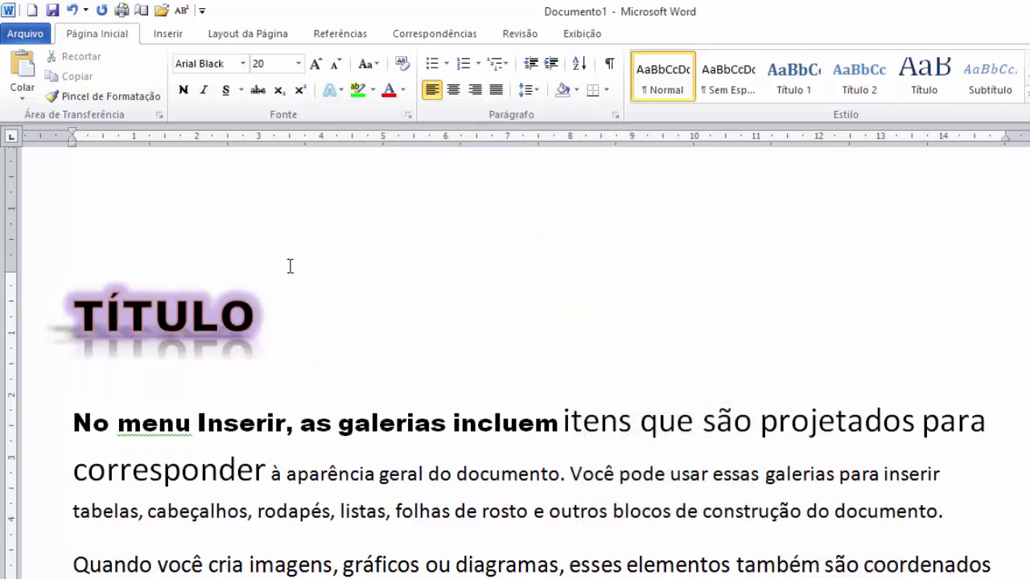
left_click(326, 287)
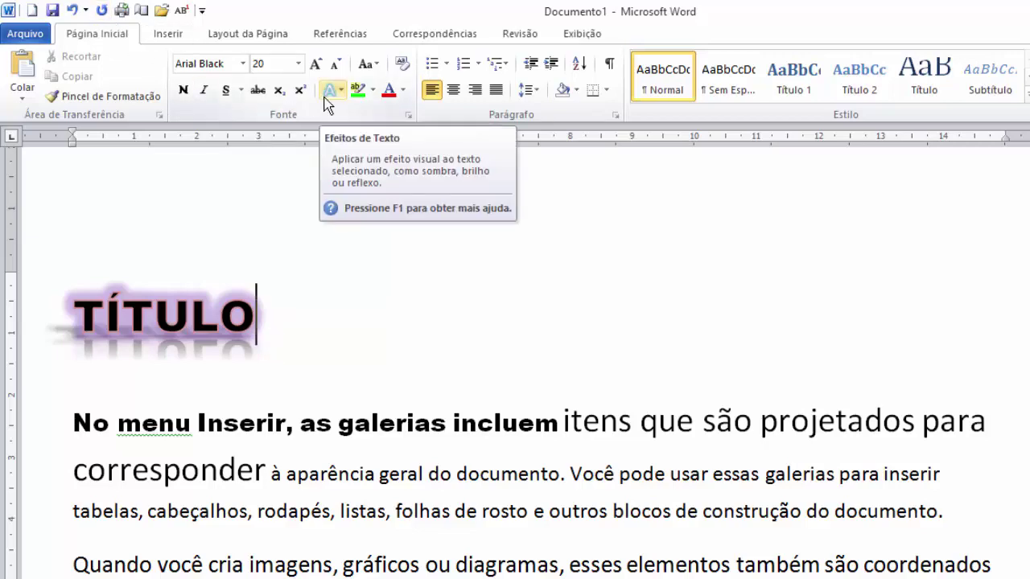
- Highlight "folhas de rosto e outros blocos de" in the first paragraph in bright green
scroll(371, 492, "down", 2)
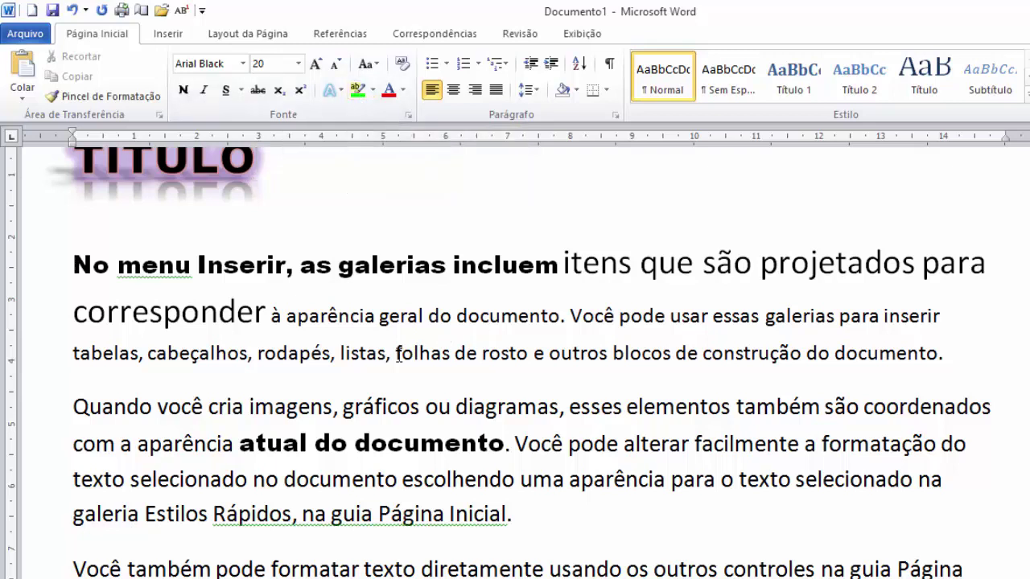
left_click_drag(386, 352, 689, 317)
left_click(689, 318)
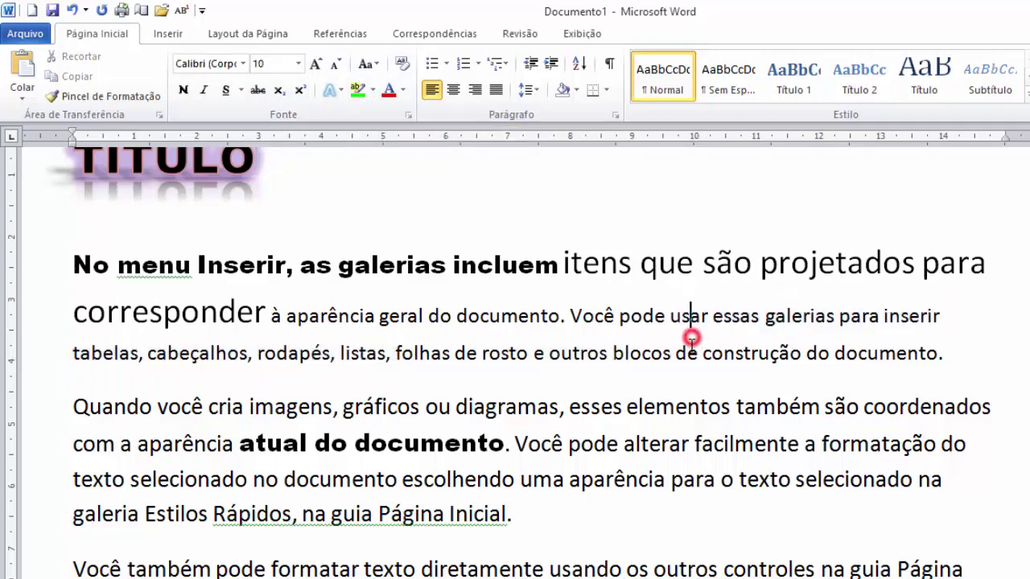
left_click_drag(684, 354, 429, 361)
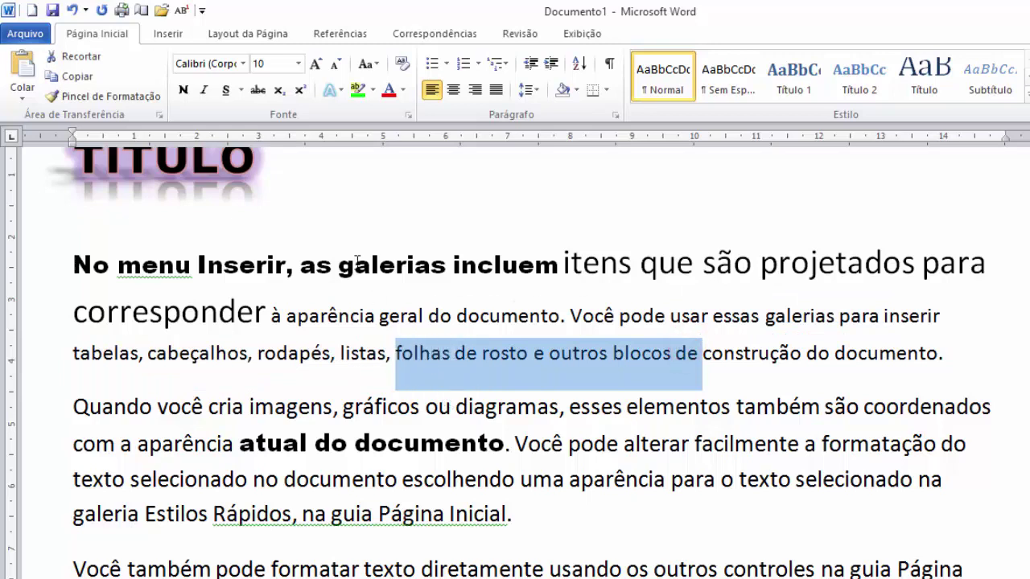
left_click(360, 90)
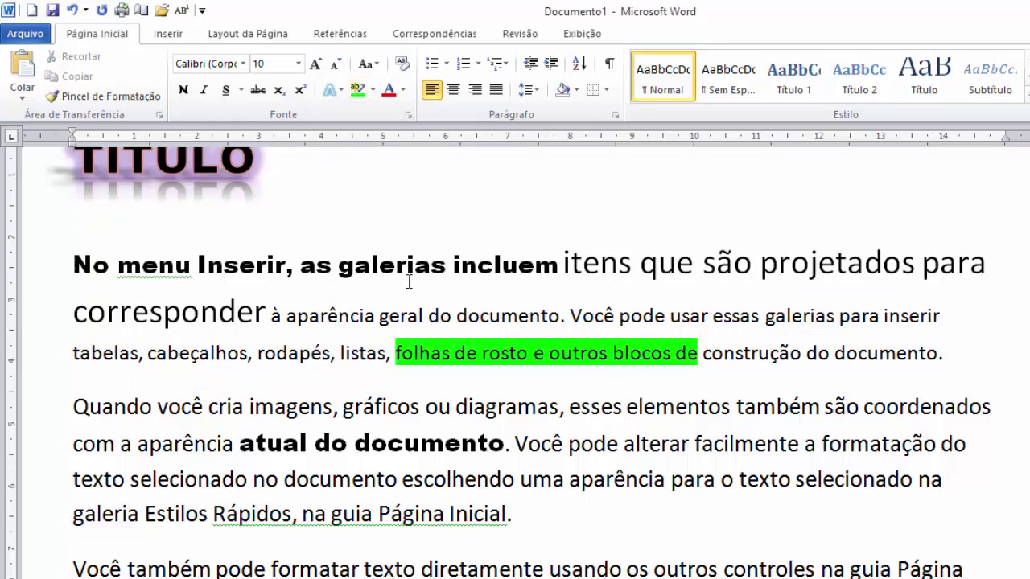
- Highlight "imagens, gráficos ou diagramas", "Você pode alterar facilmente", "selecionado no documento" and "Rápidos, na" in the second paragraph in yellow
left_click(374, 90)
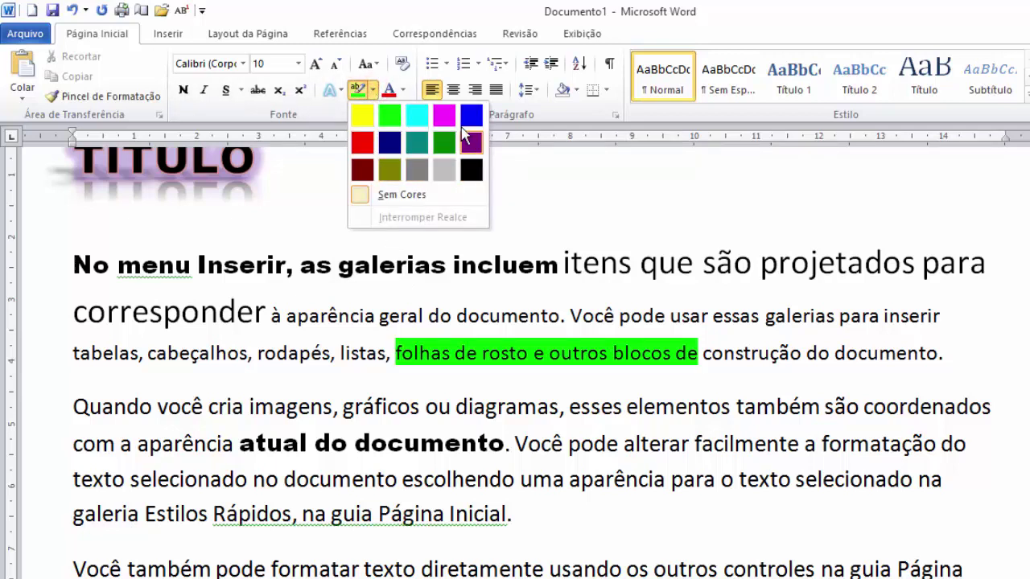
left_click(366, 112)
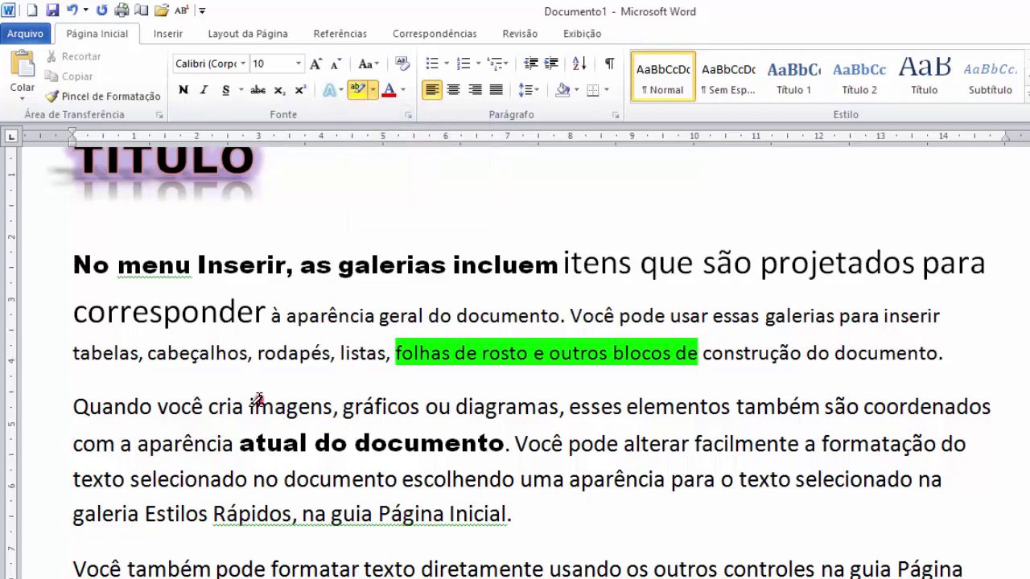
left_click_drag(249, 406, 560, 406)
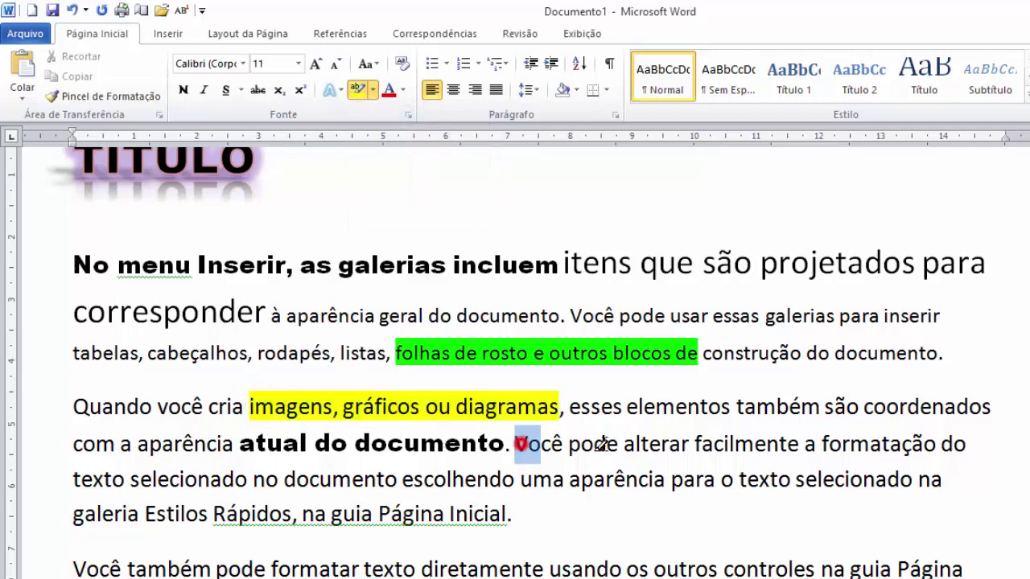
left_click_drag(515, 443, 800, 444)
left_click_drag(130, 480, 398, 482)
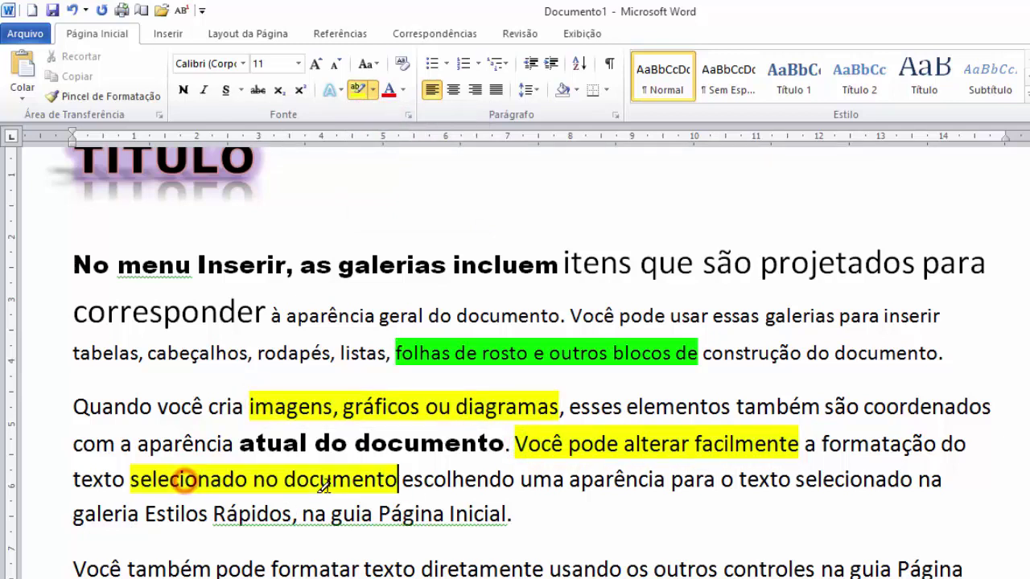
left_click_drag(213, 514, 326, 515)
- Highlight "uma opção entre usar a" and the underlined "a aparência geral do documento" in yellow
scroll(471, 515, "down", 1)
scroll(497, 511, "down", 2)
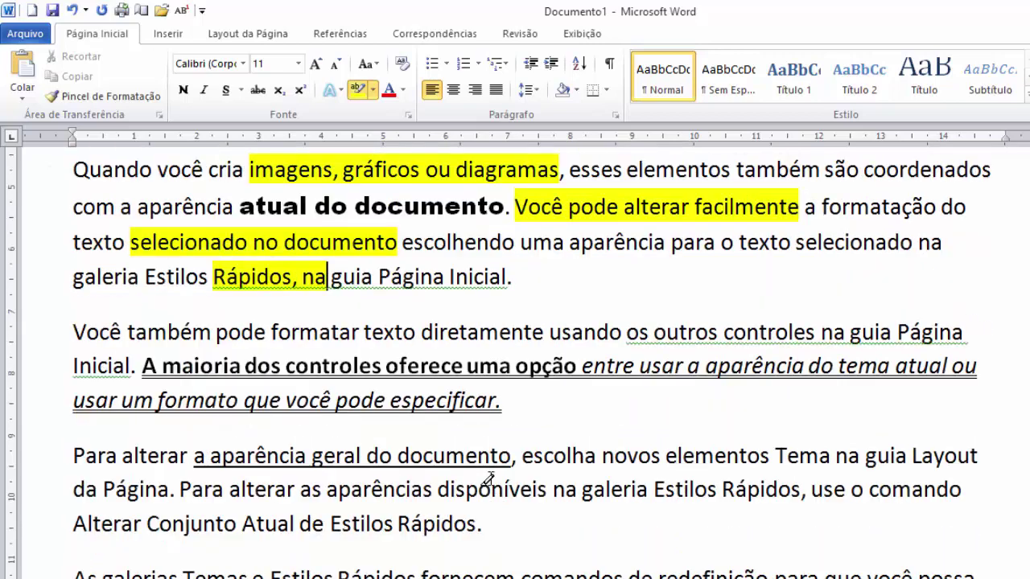
left_click_drag(466, 366, 690, 364)
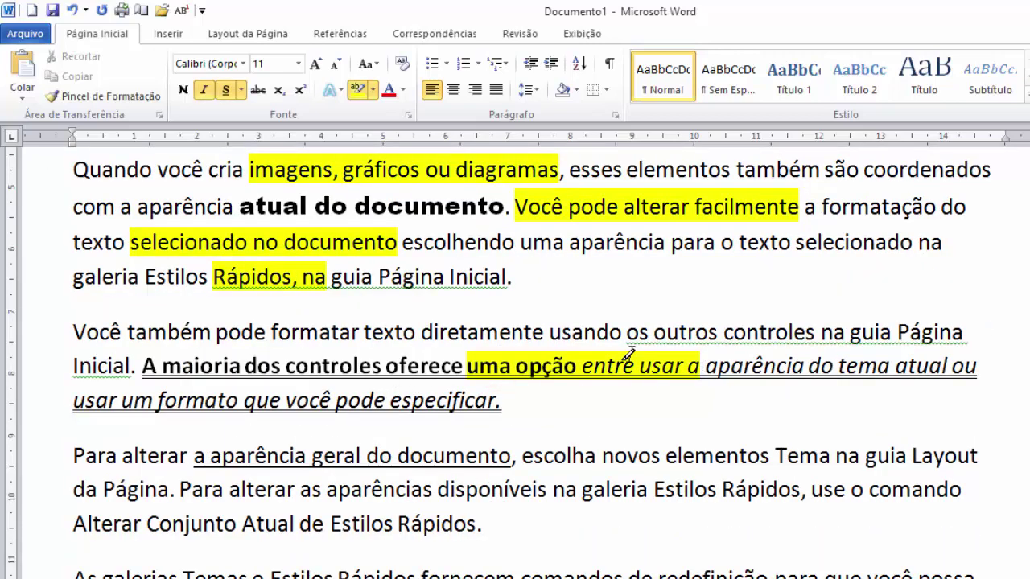
scroll(617, 352, "down", 1)
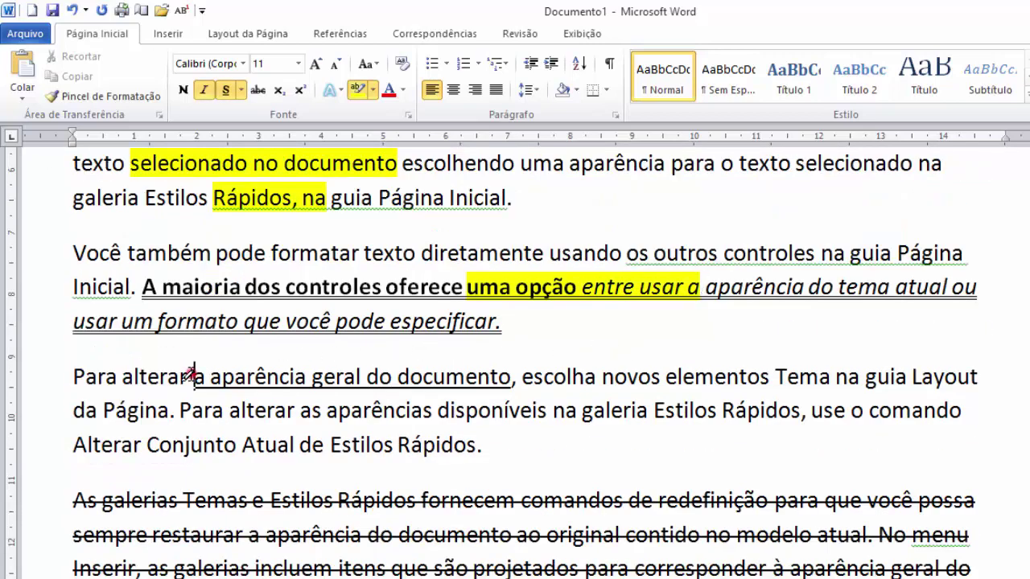
left_click_drag(194, 376, 510, 377)
- Remove the yellow highlight from "Você pode alterar facilmente" and from "pção entre" in the following paragraph
scroll(537, 414, "up", 2)
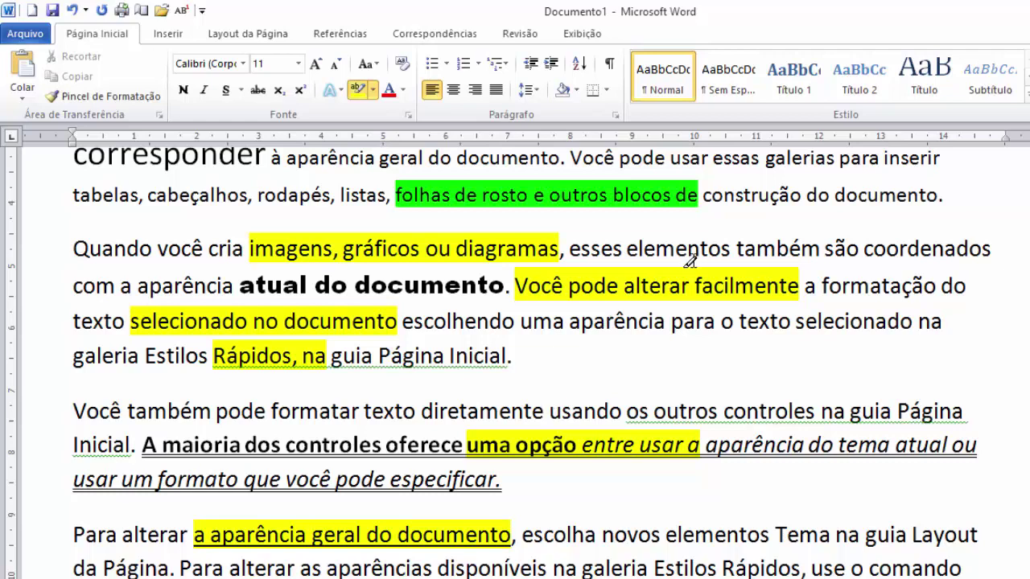
left_click(373, 91)
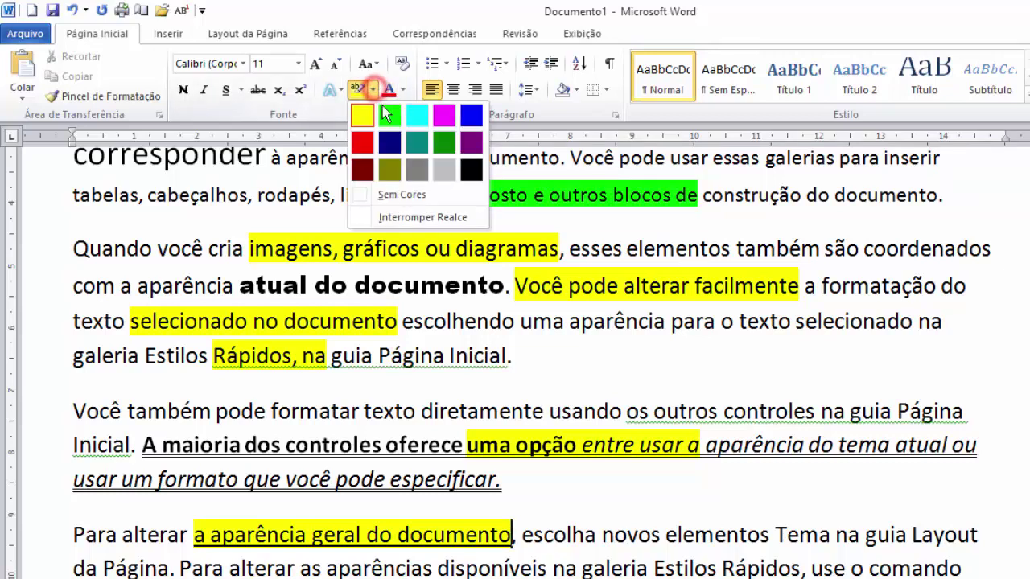
left_click(398, 194)
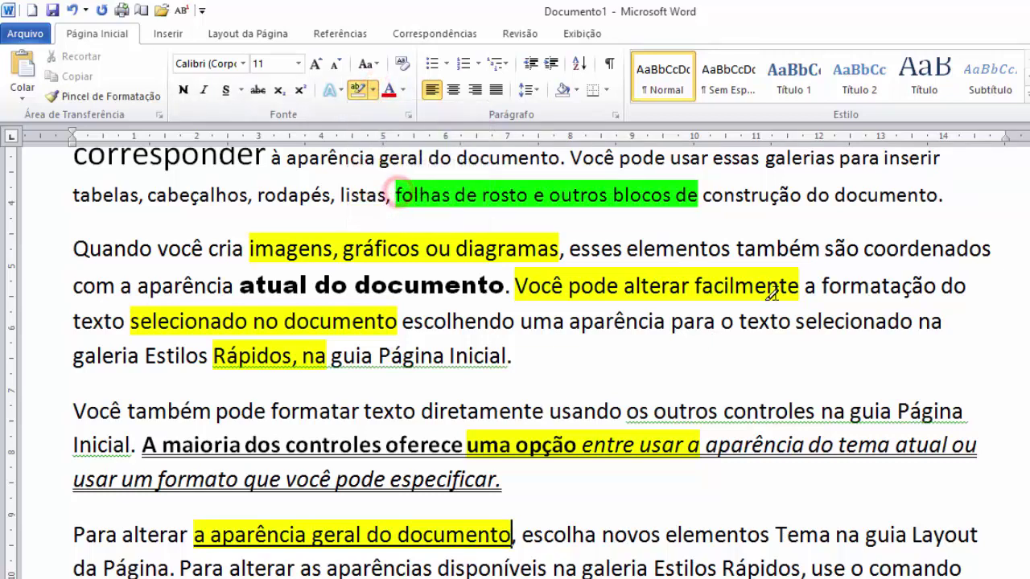
left_click_drag(799, 286, 515, 286)
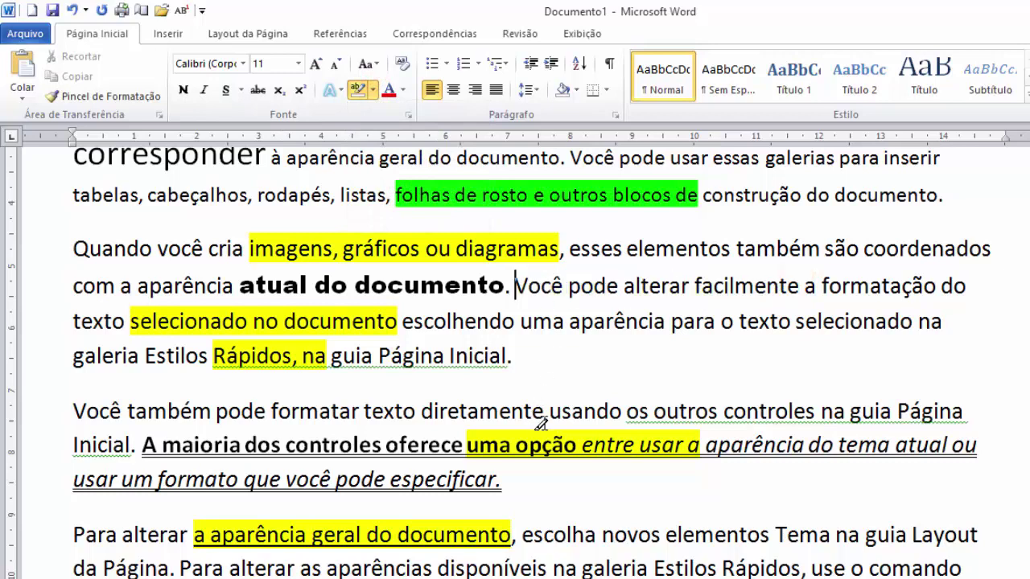
mouse_move(529, 445)
left_mouse_down()
mouse_move(578, 444)
mouse_move(609, 430)
left_mouse_up()
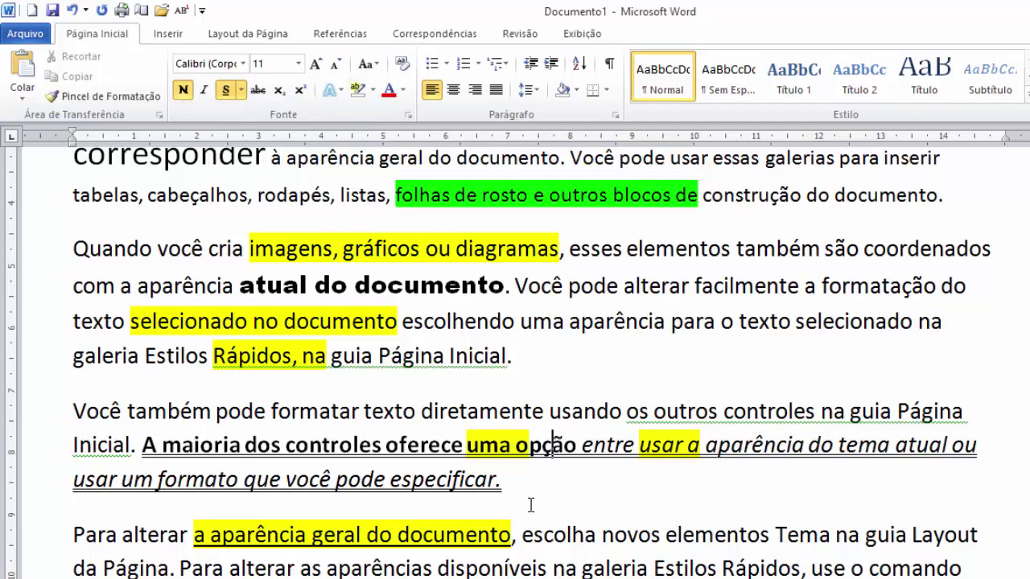
- Color the phrase "No menu Inserir, as galerias incluem" red, and change its font color to standard light green
scroll(531, 504, "down", 3)
scroll(333, 431, "down", 10)
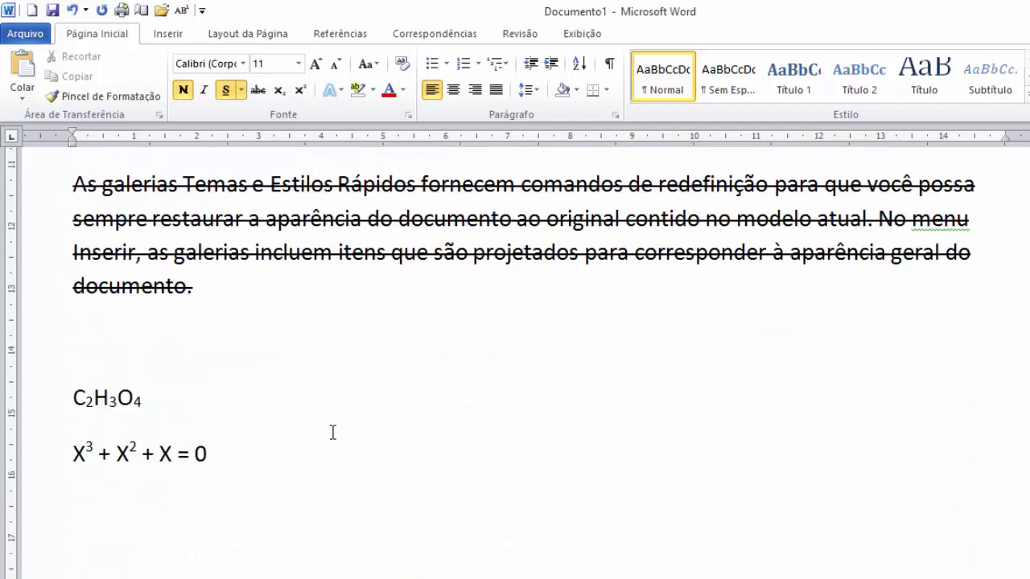
scroll(337, 443, "down", 1)
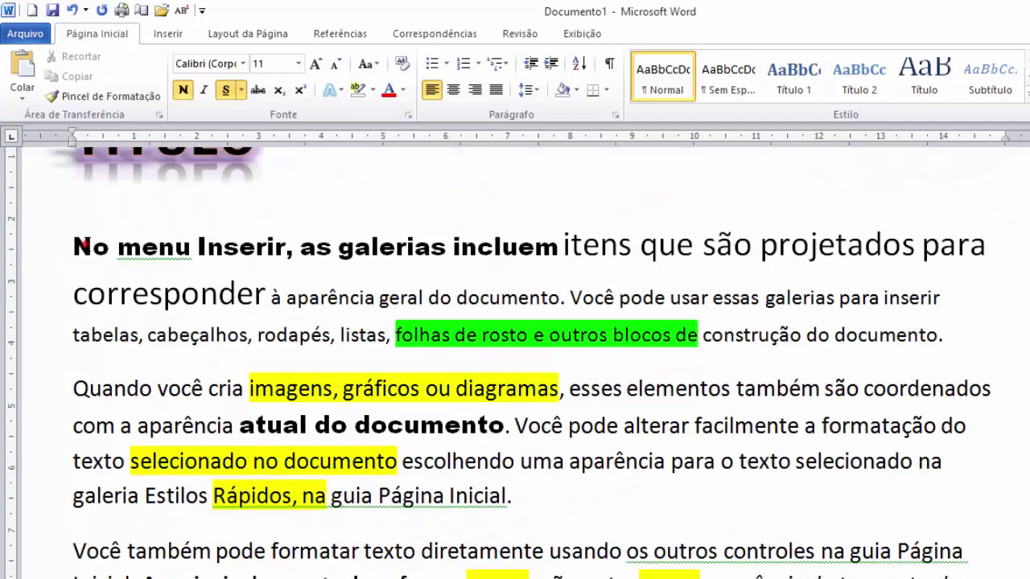
left_click_drag(74, 246, 627, 283)
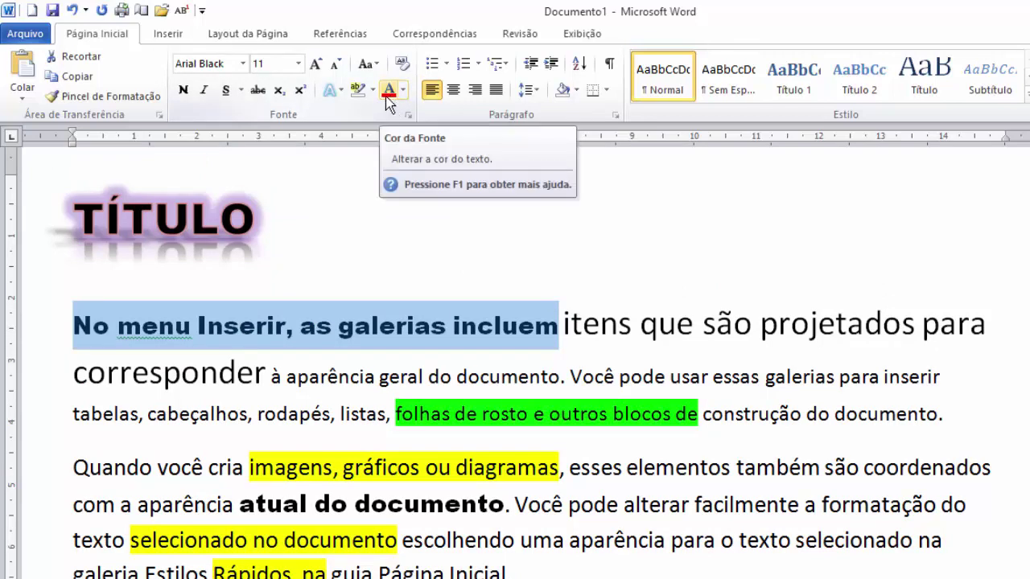
left_click(388, 90)
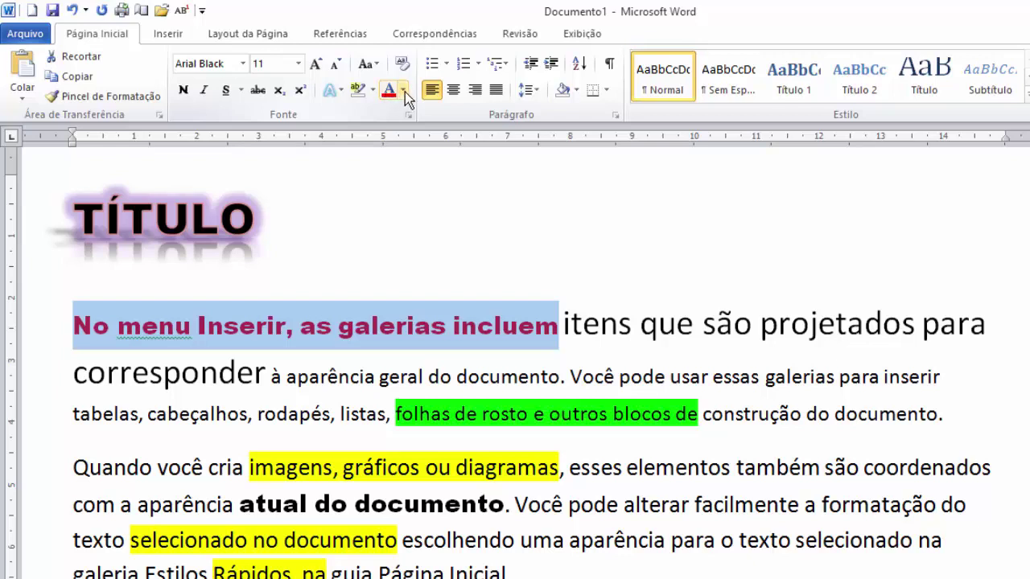
left_click(405, 91)
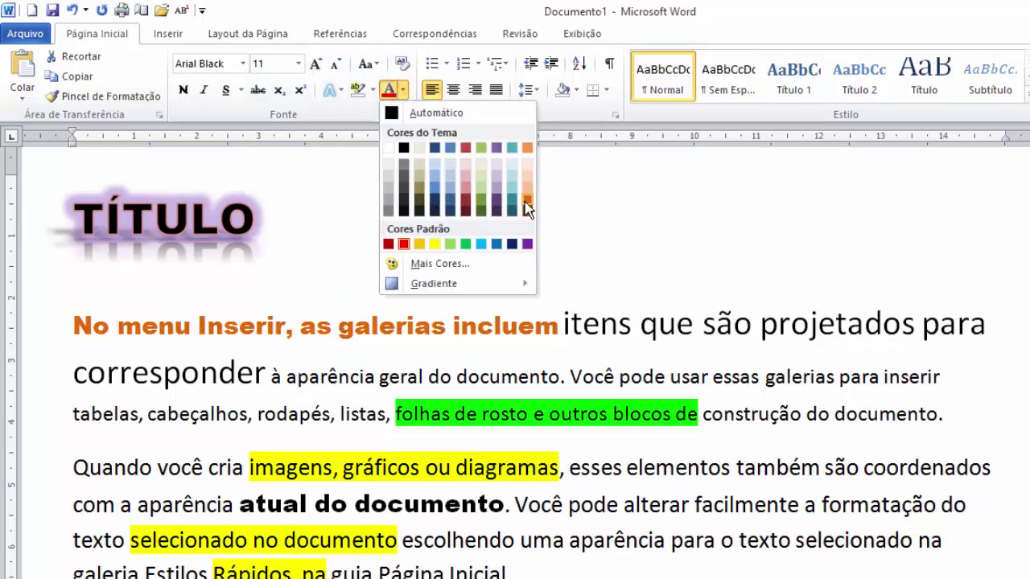
left_click(451, 245)
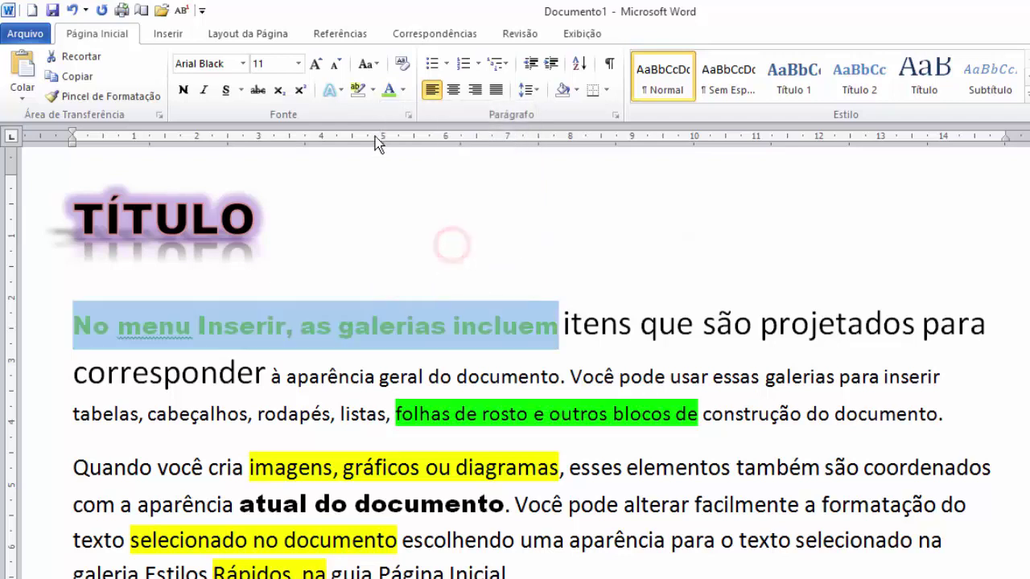
- Look at the font color gradient variations and the text fill settings for the selected phrase, and close the dialog
left_click(401, 90)
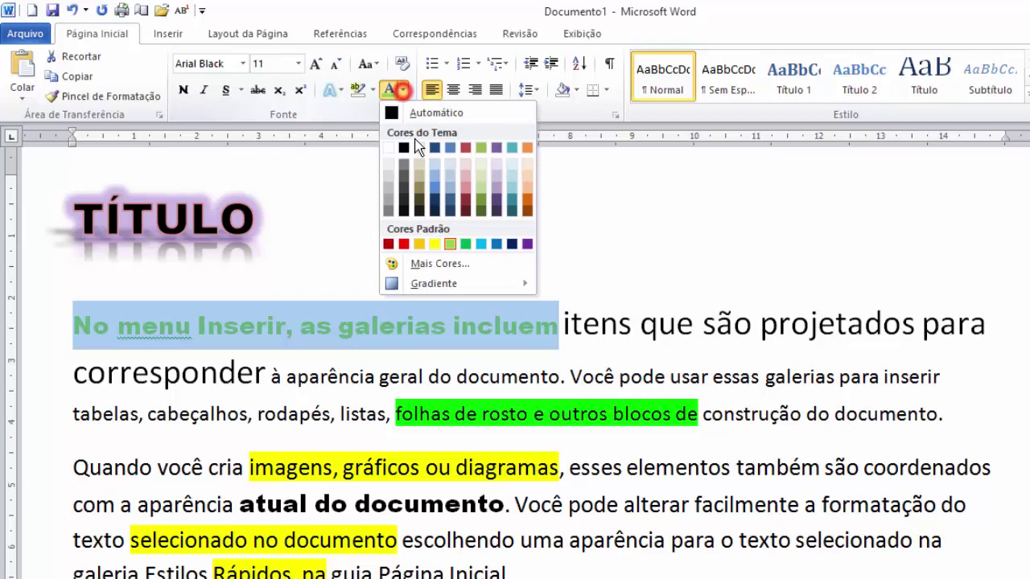
left_click(446, 282)
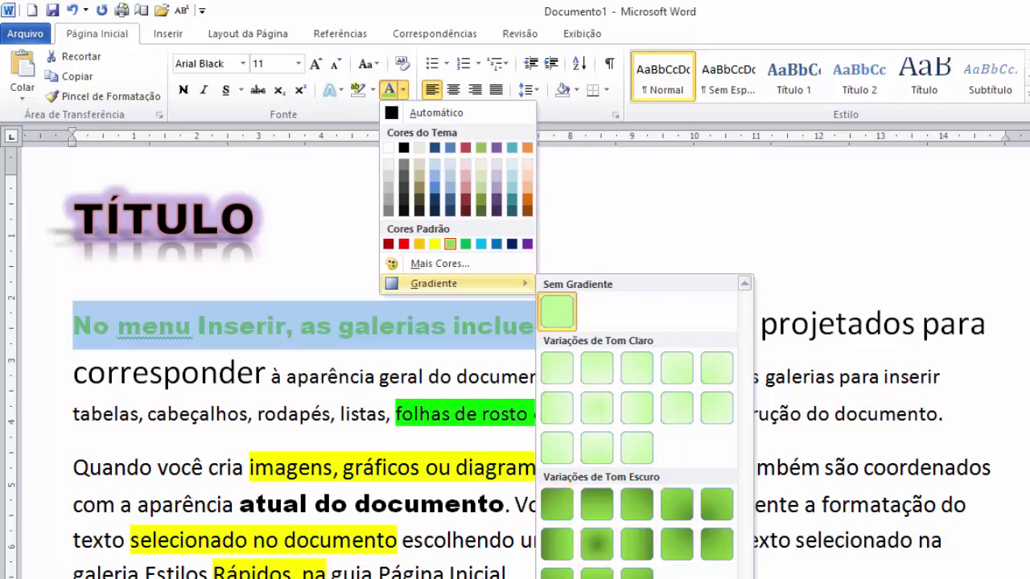
left_click(579, 577)
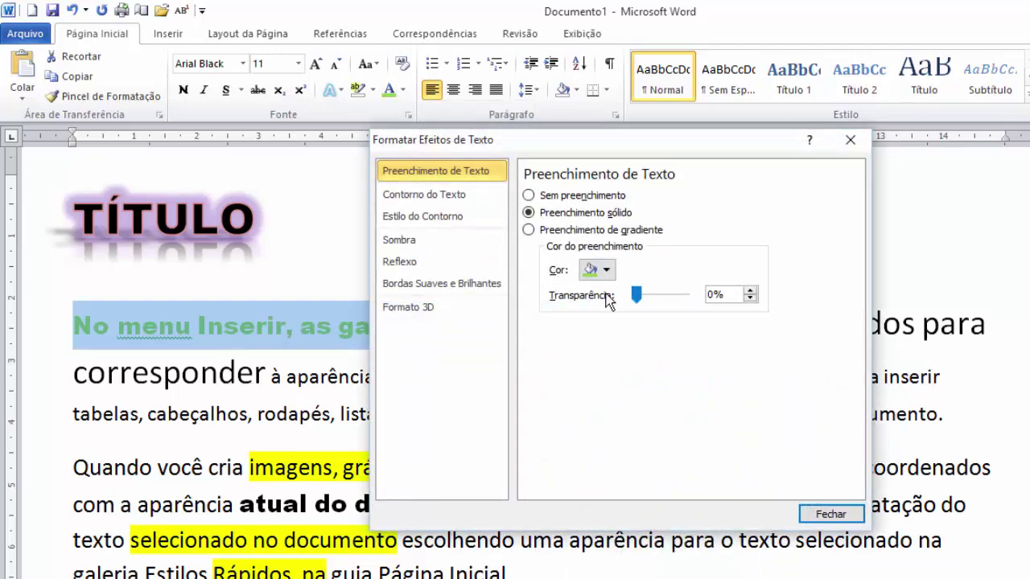
left_click_drag(635, 295, 619, 316)
key("Escape")
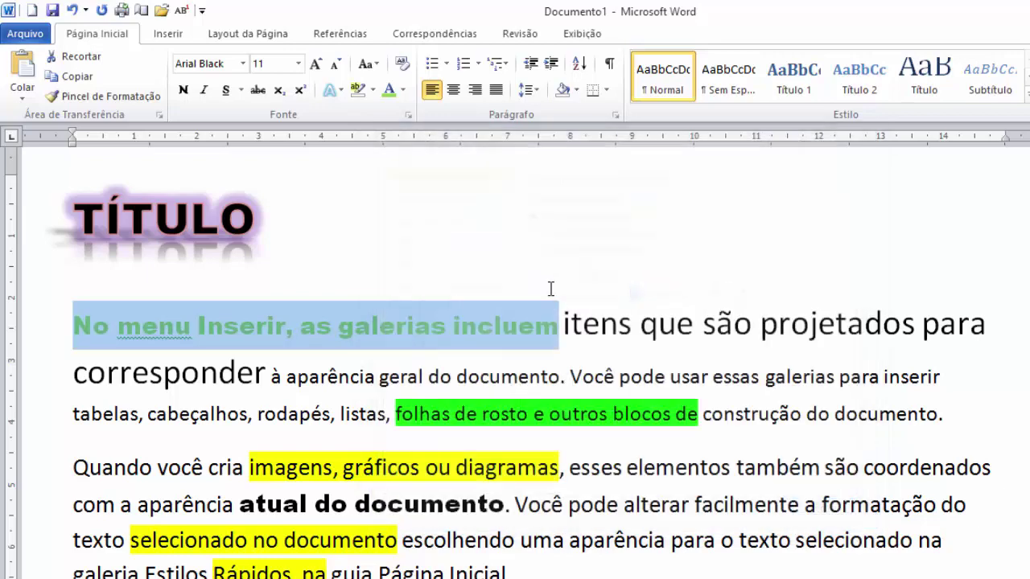
- Open the custom font colors for the phrase "No menu Inserir, as galerias incluem" and pick a teal shade from the spectrum
left_click(402, 90)
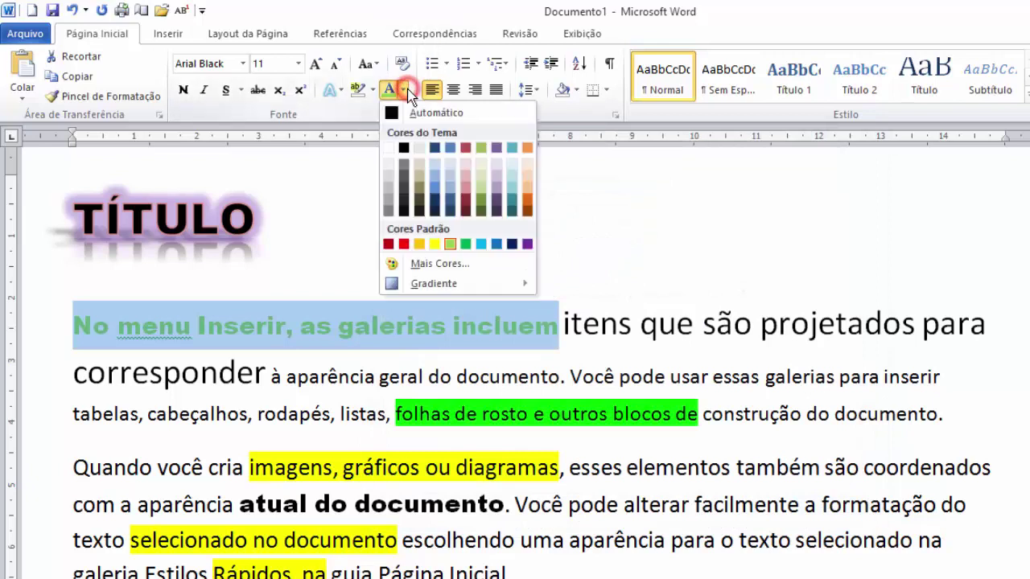
left_click(433, 262)
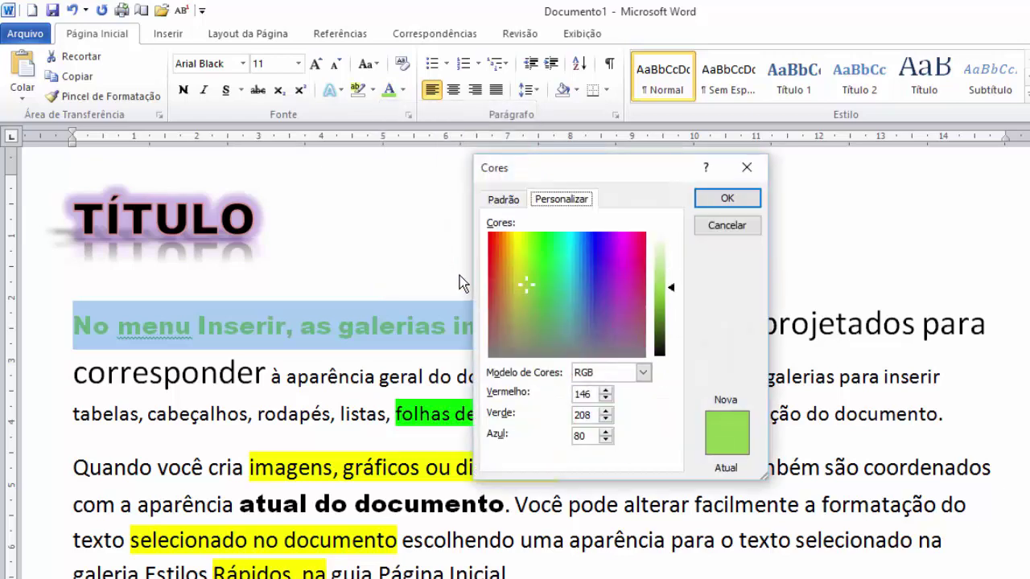
left_click_drag(525, 283, 571, 302)
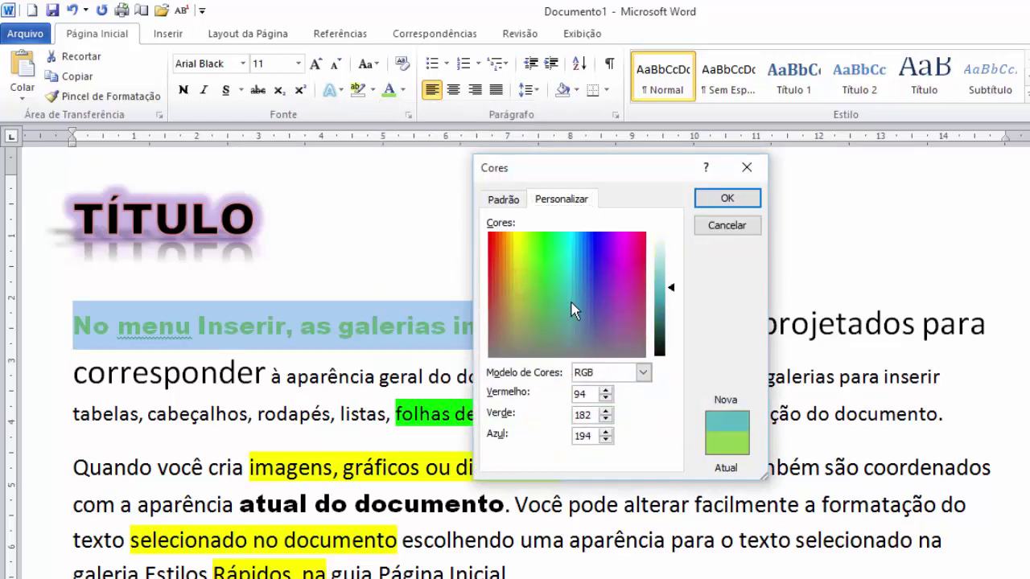
- Set the custom color to white with red 255, green 255 and blue 255
left_click(591, 395)
double_click(591, 395)
double_click(585, 394)
type("255")
key("Tab")
type("255")
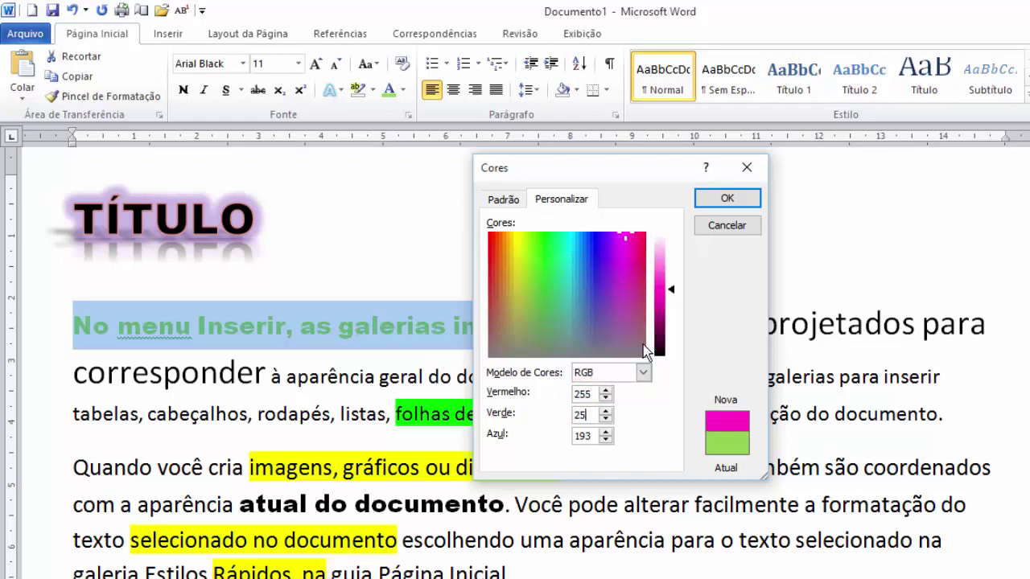
key("Tab")
type("255")
key("Tab")
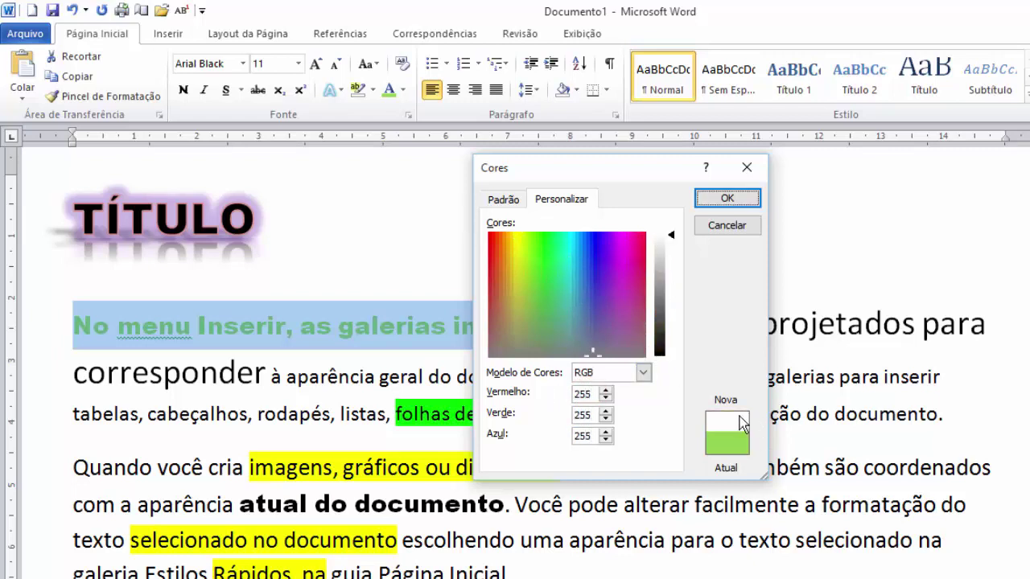
- Set the custom color to black with red 0, green 0 and blue 0
double_click(587, 394)
type("0")
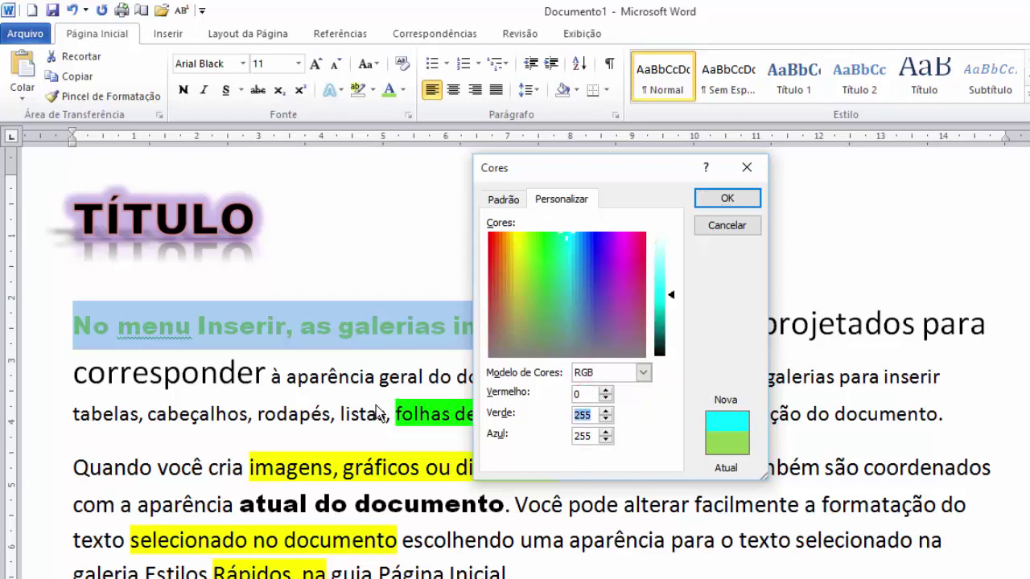
key("Tab")
type("0")
key("Tab")
type("0")
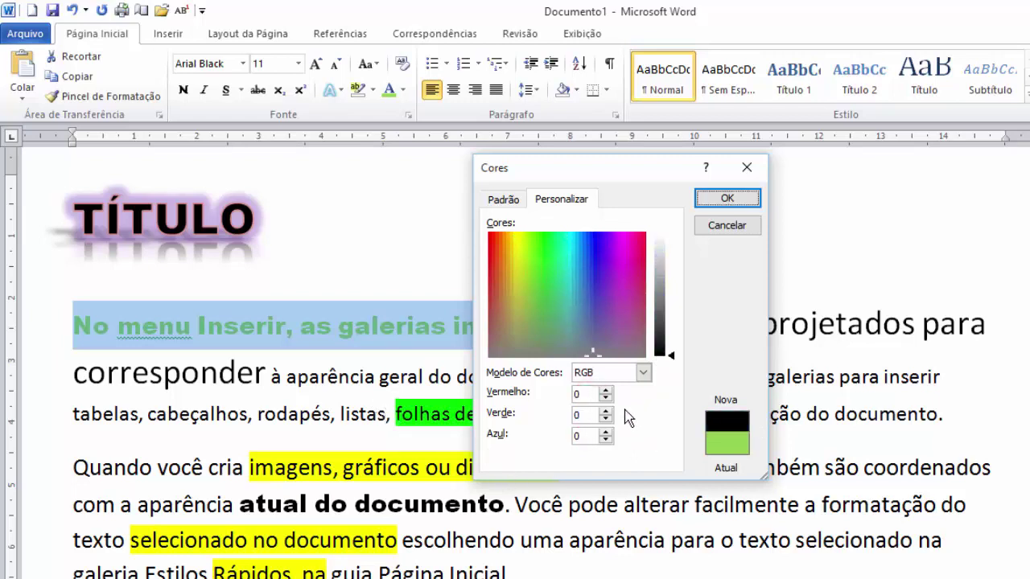
- Raise the custom color's green component to 255
left_click(581, 414)
type("255")
key("Tab")
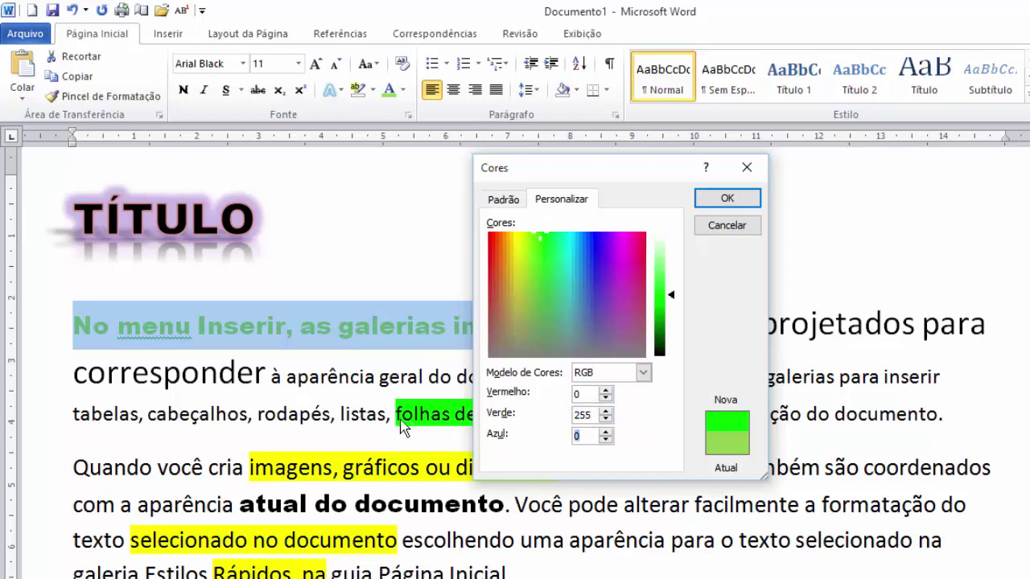
- Set the custom color to red 150, green 100 and blue 150 in the RGB model, and apply it to the selected phrase
double_click(592, 414)
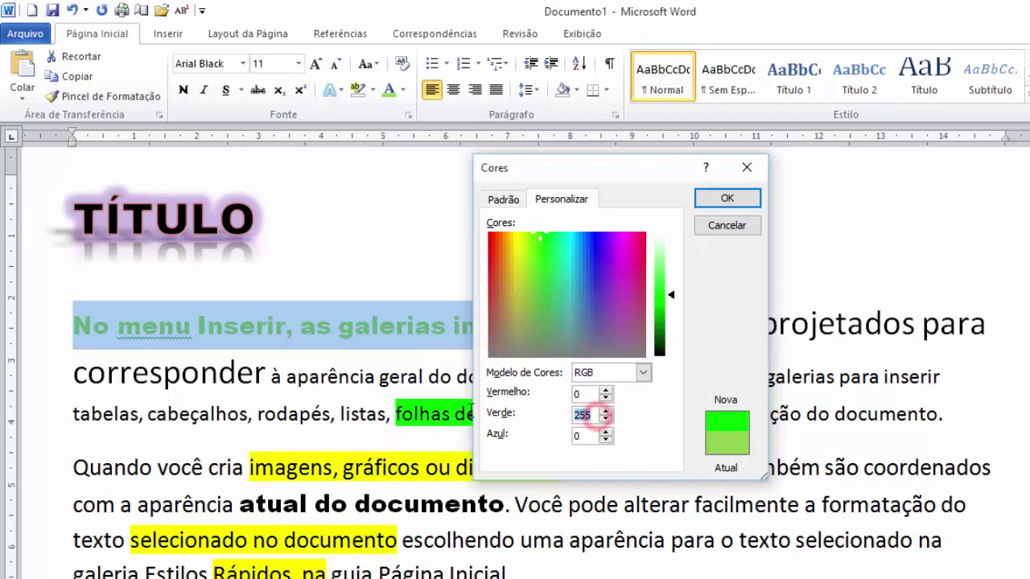
type("100")
key("Tab")
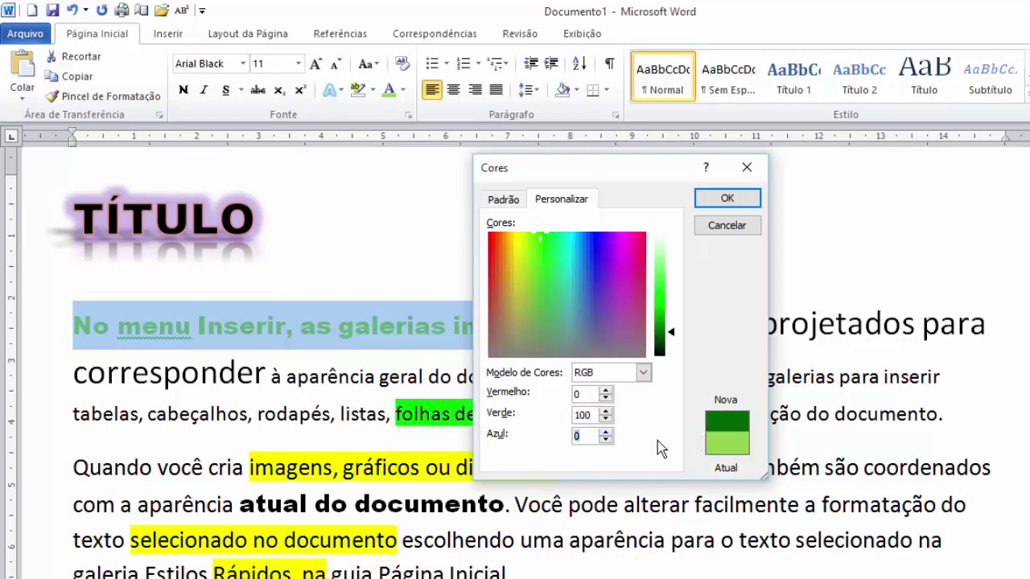
type("150")
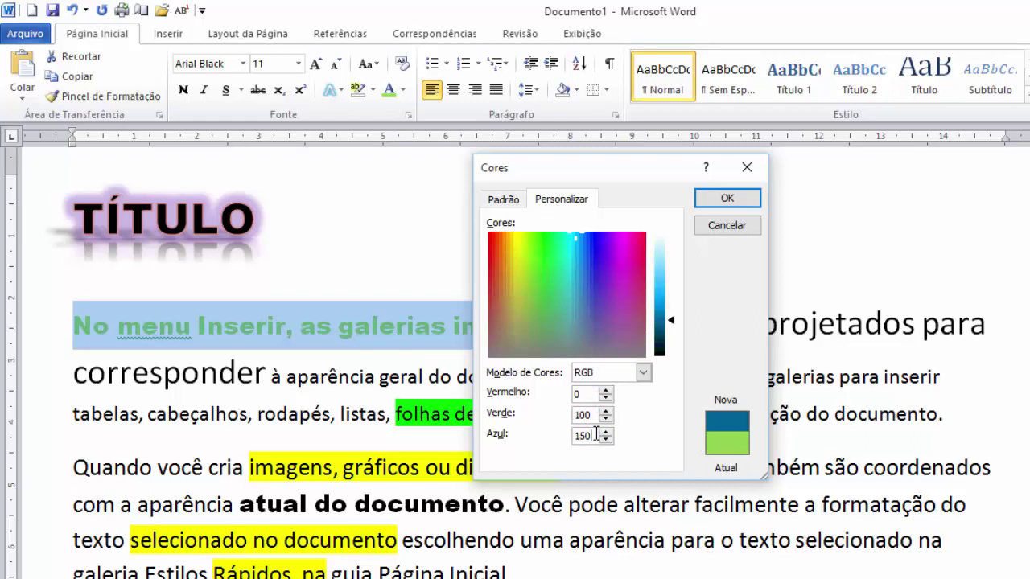
key("Tab")
double_click(585, 393)
type("150")
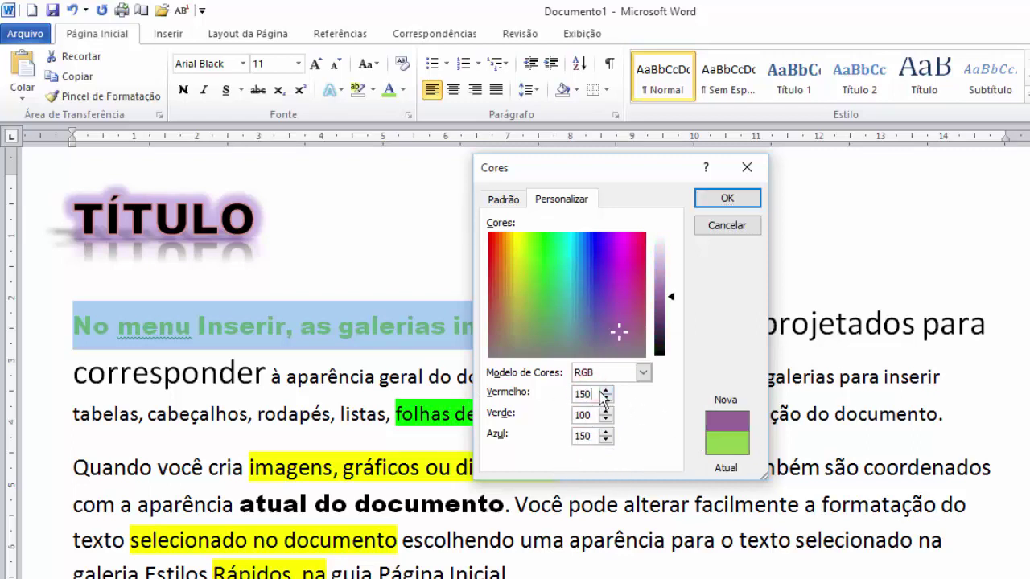
key("Tab")
left_click(603, 371)
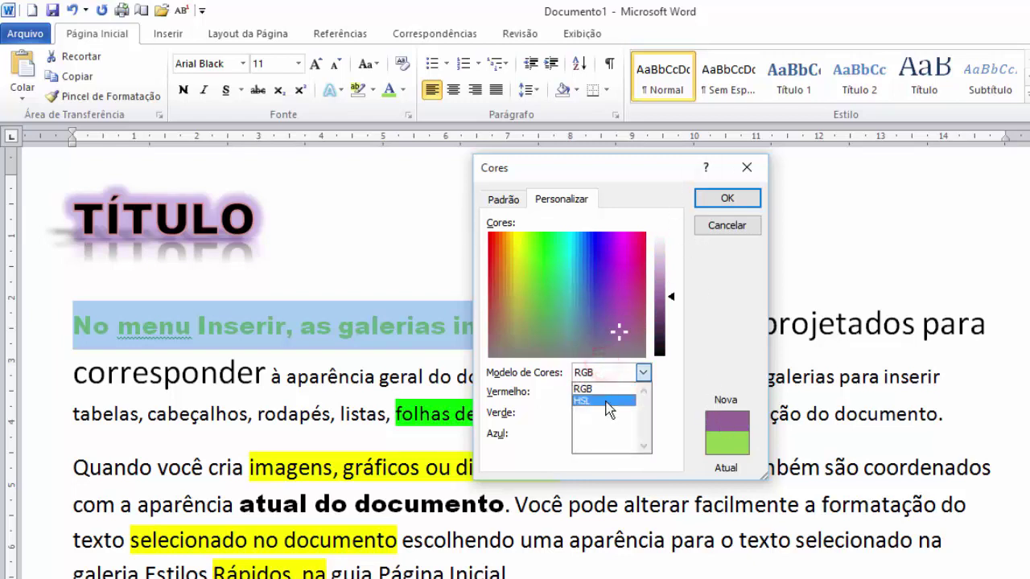
left_click(727, 198)
left_click(727, 198)
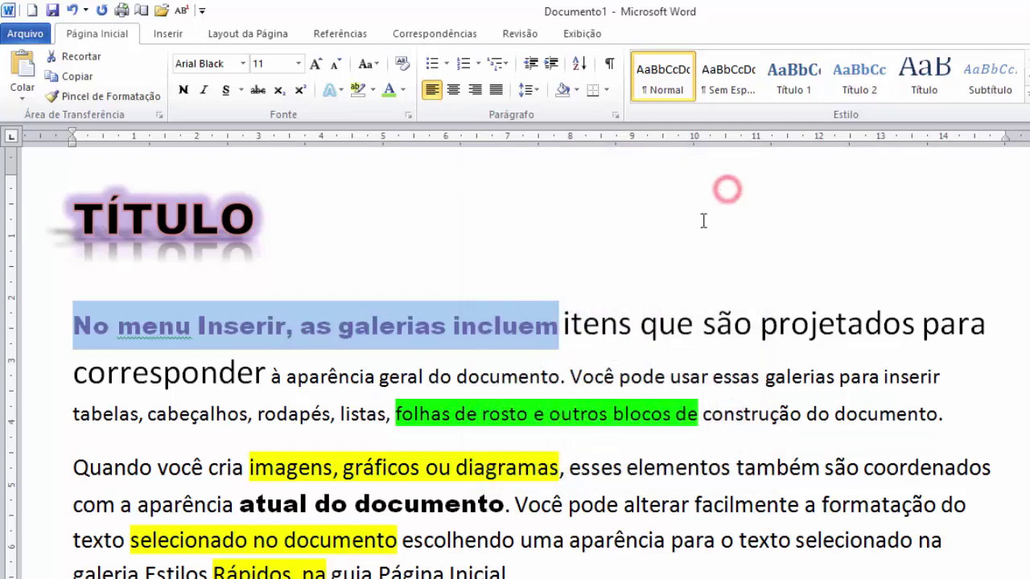
- Clear all formatting from the two body paragraphs below the title
left_click(562, 362)
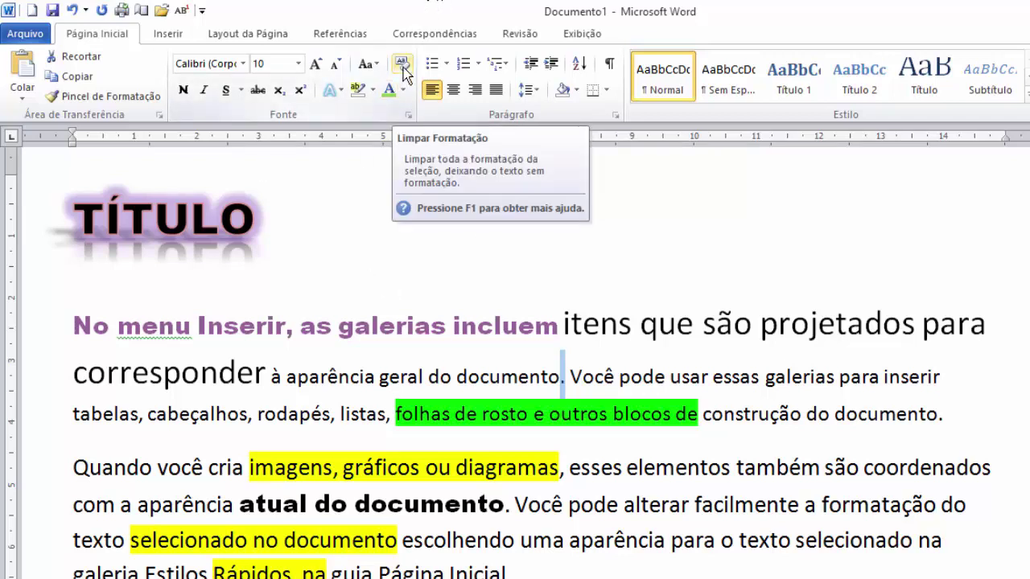
left_click(616, 274)
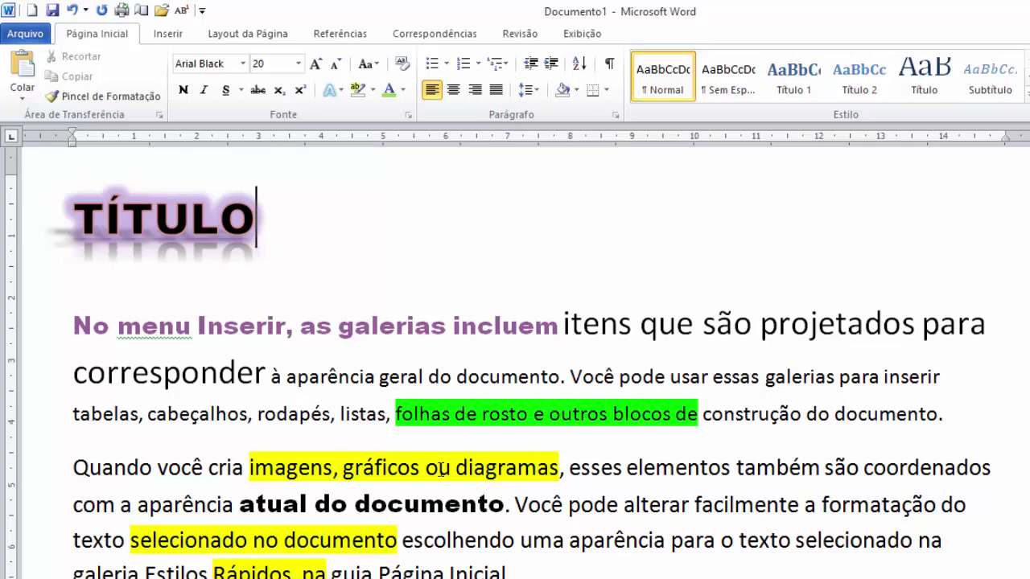
left_click_drag(240, 392, 519, 571)
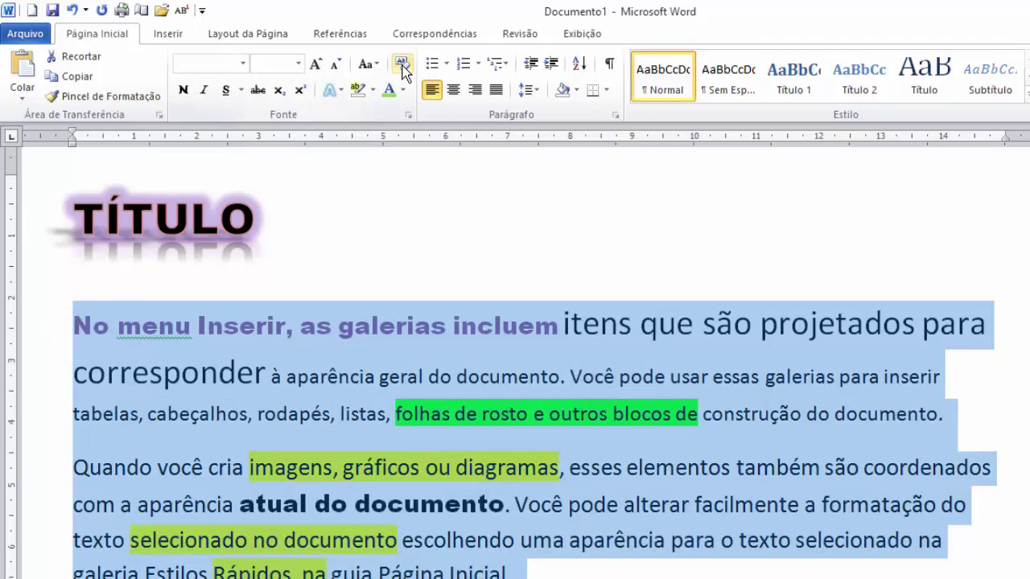
left_click(402, 69)
left_click(502, 414)
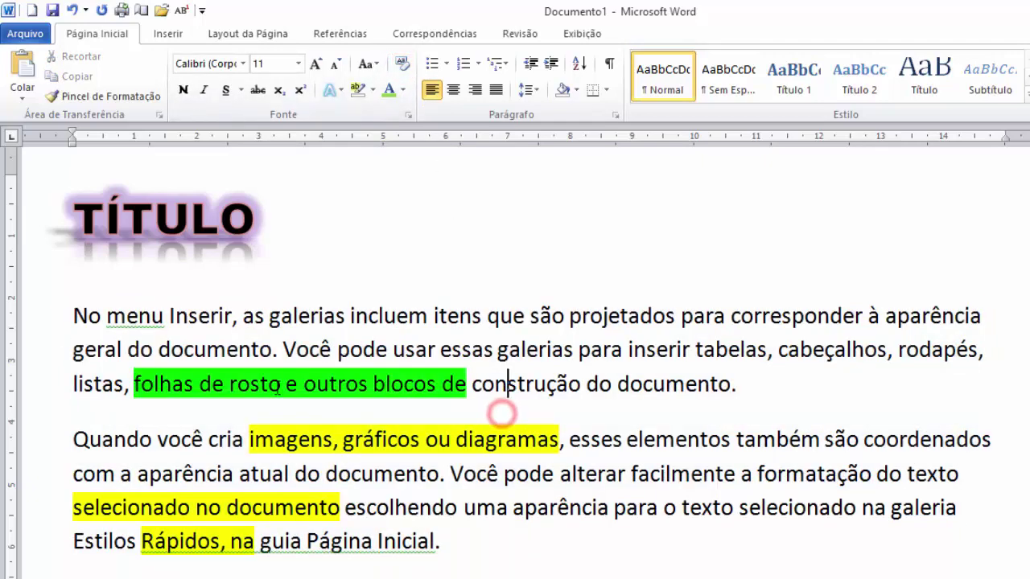
left_click(498, 440)
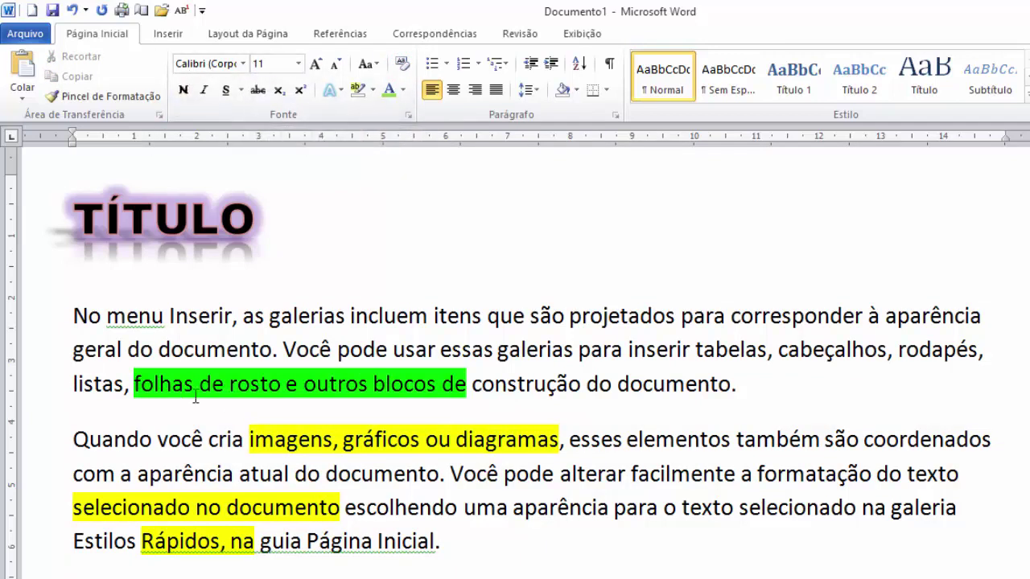
- Remove the green and yellow highlights from both body paragraphs and turn off the highlighter
left_click(357, 89)
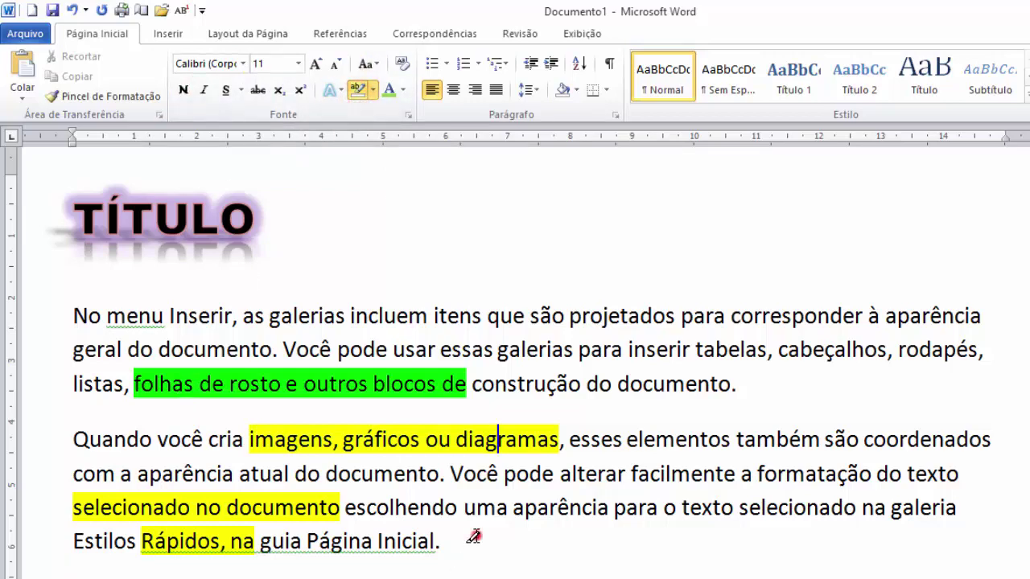
left_click_drag(473, 539, 133, 359)
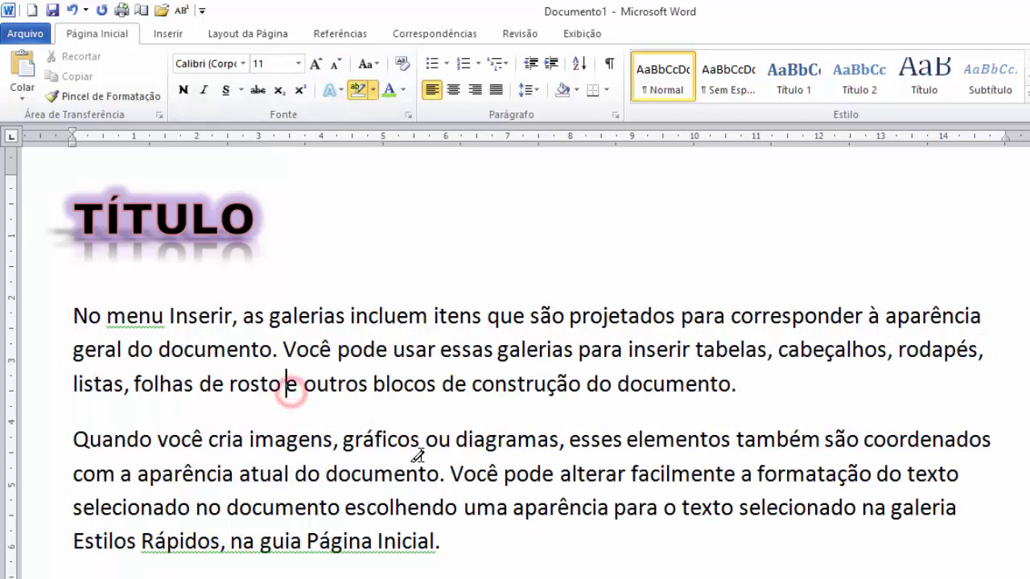
scroll(412, 441, "down", 2)
scroll(412, 438, "up", 3)
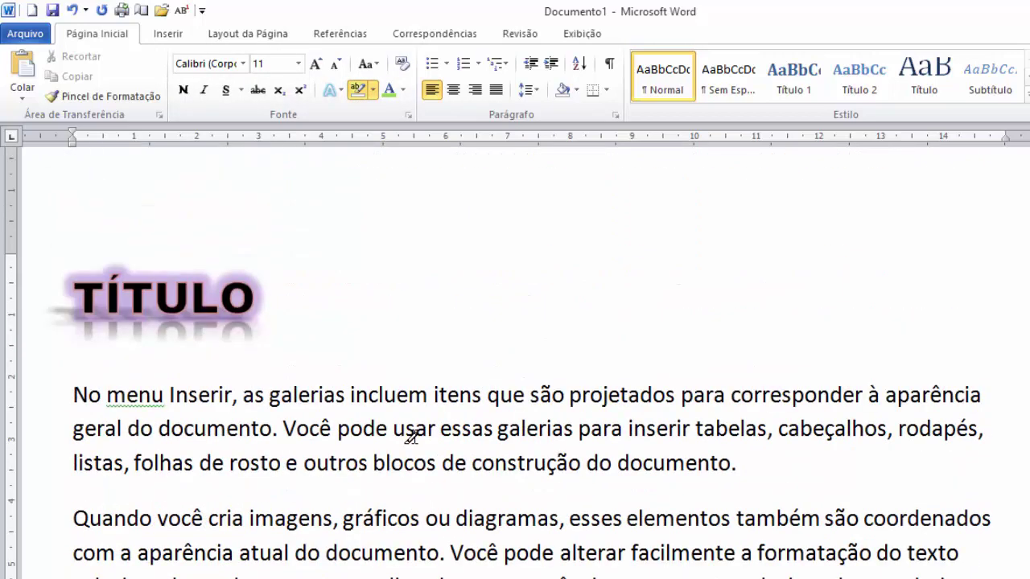
left_click(372, 91)
left_click(382, 120)
left_click(438, 406)
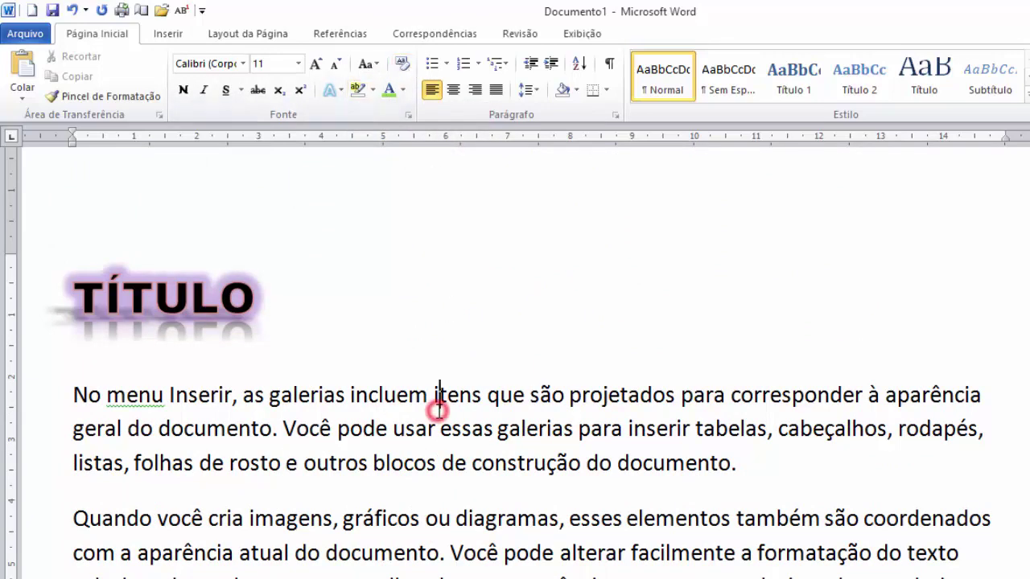
- Undo the highlight removal and the clearing of formatting in the body paragraphs
key("ctrl+z")
key("ctrl+z")
left_click(500, 457)
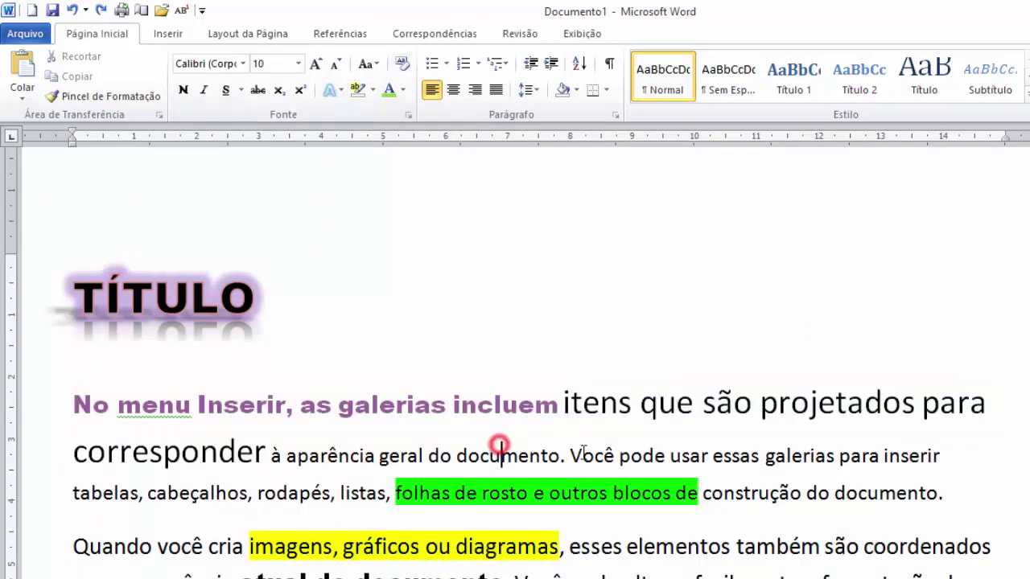
- Select the whole first body paragraph and clear its character formatting
left_click(37, 418)
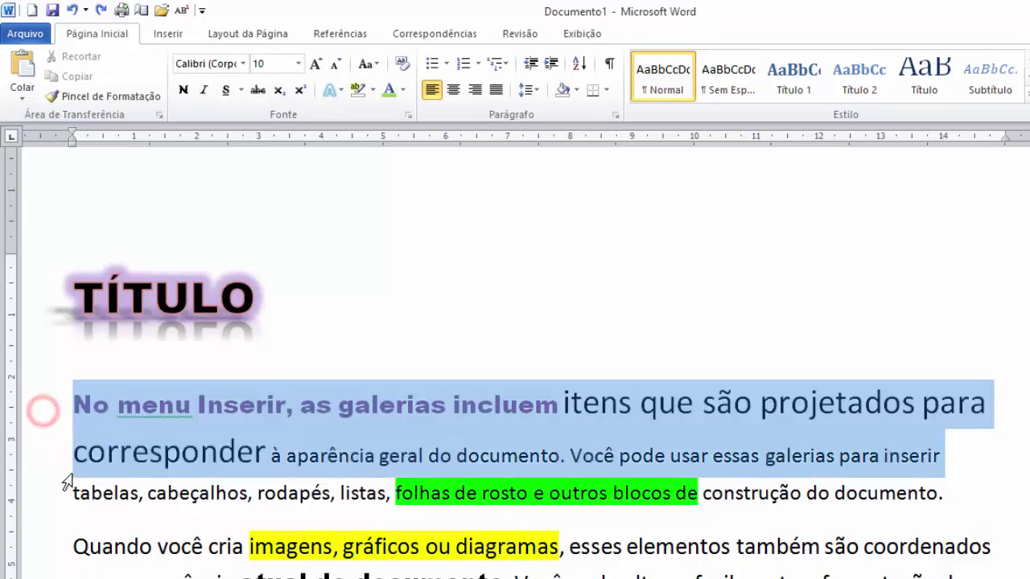
left_click(48, 493)
left_click_drag(44, 476, 32, 433)
key("ctrl+space")
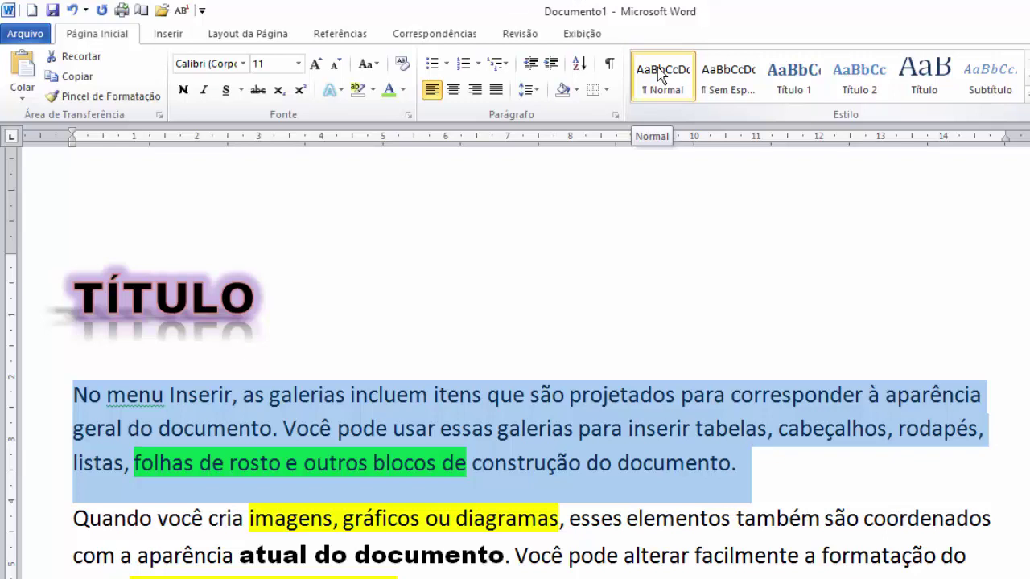
- Examine the double strikethrough, small caps, hidden text and advanced character spacing options in the Font dialog, and close it without applying changes
left_click(409, 118)
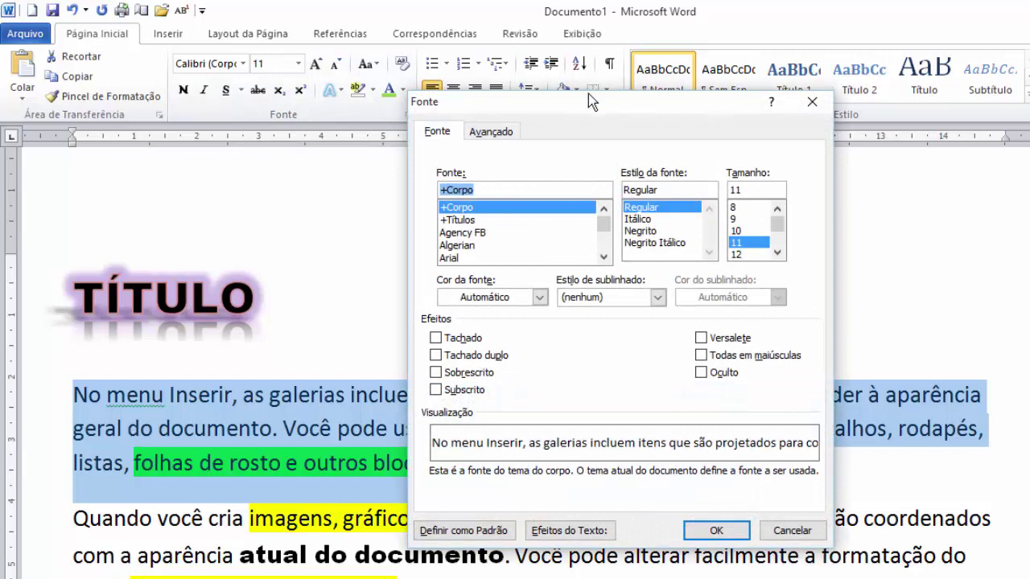
left_click(457, 356)
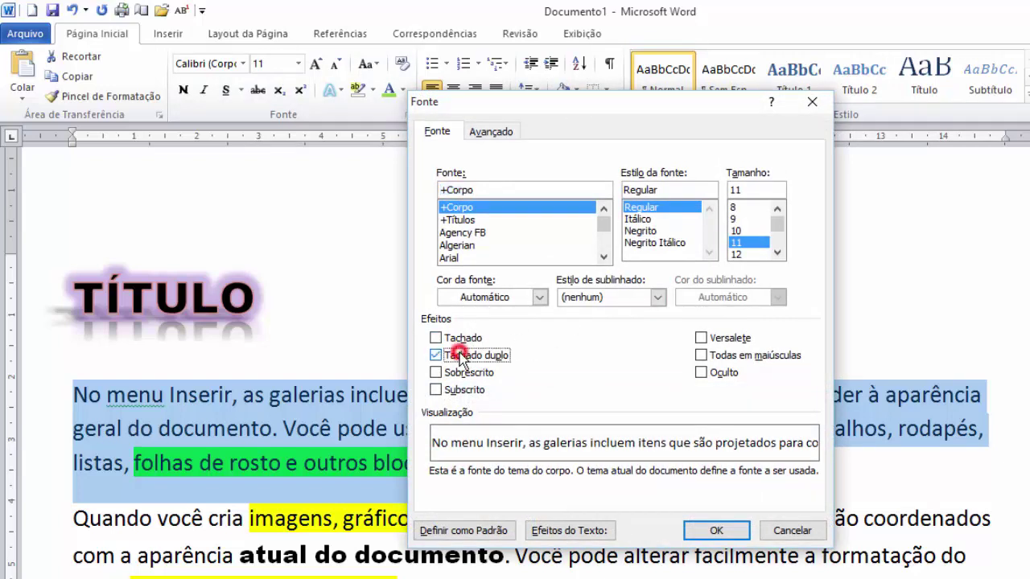
left_click(460, 358)
left_click(700, 338)
left_click(701, 338)
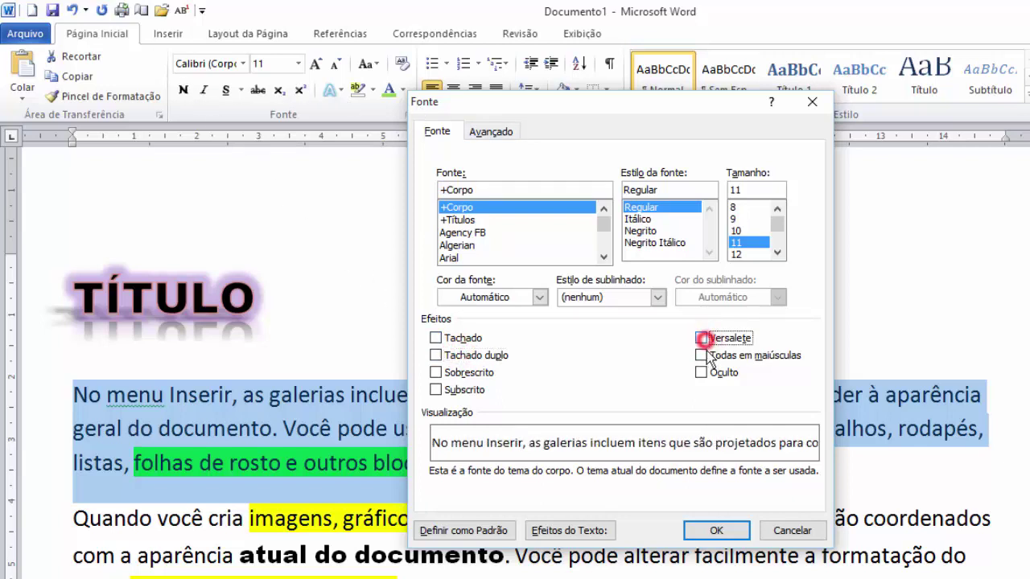
left_click(702, 373)
left_click(702, 373)
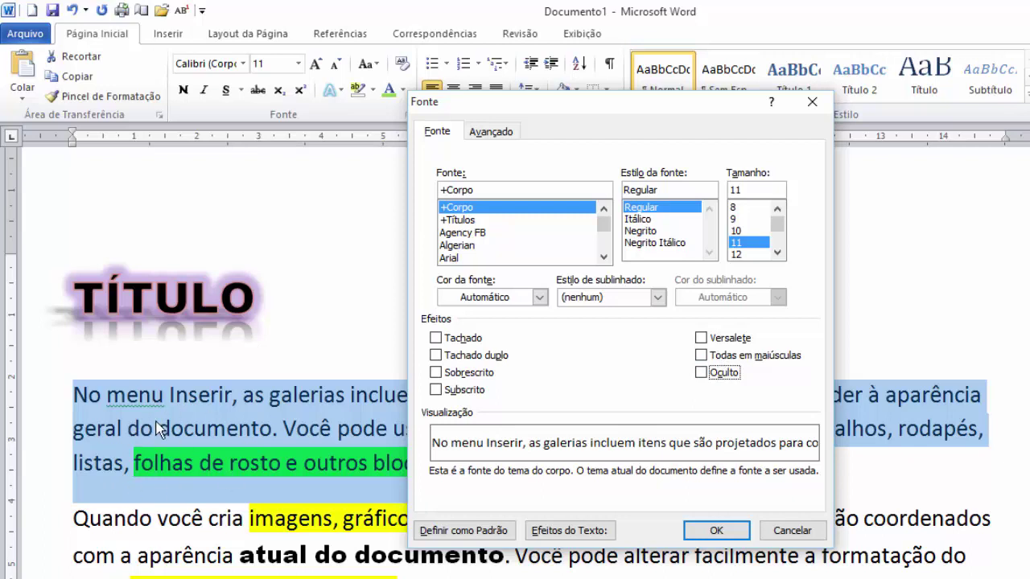
left_click(506, 133)
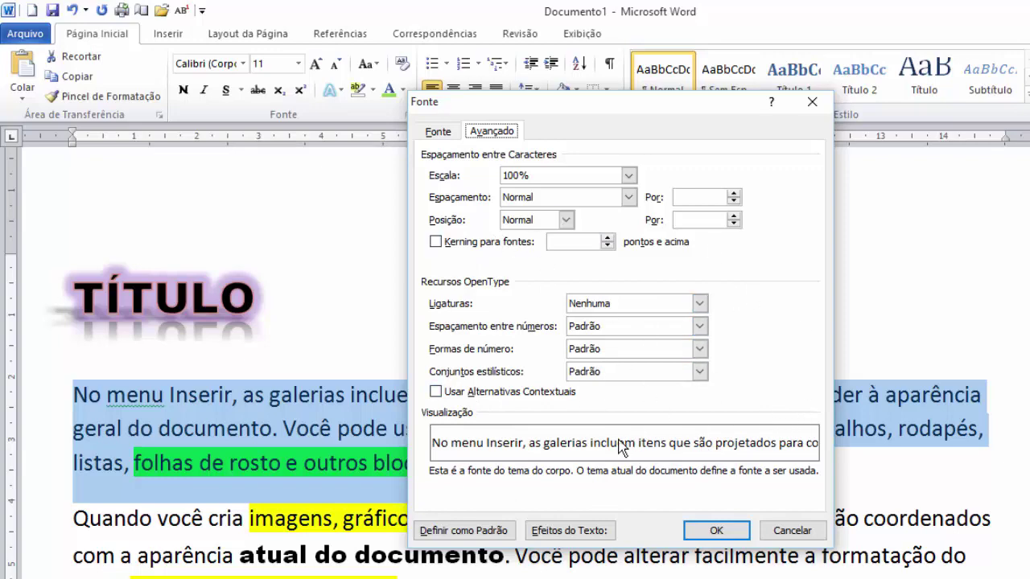
key("Escape")
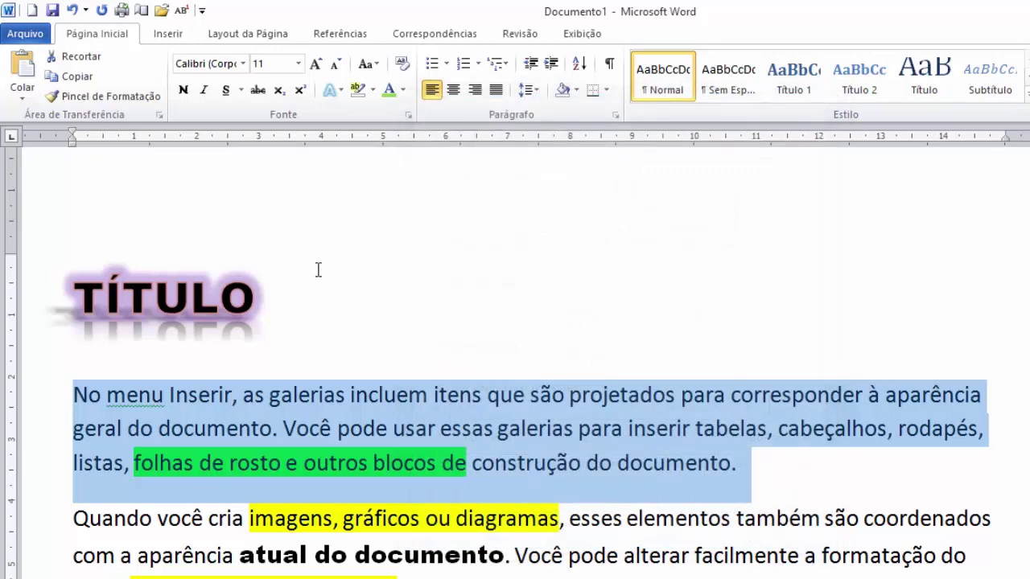
- Try to spread out the title's letters by inserting spaces between the characters of TÍTULO
triple_click(284, 281)
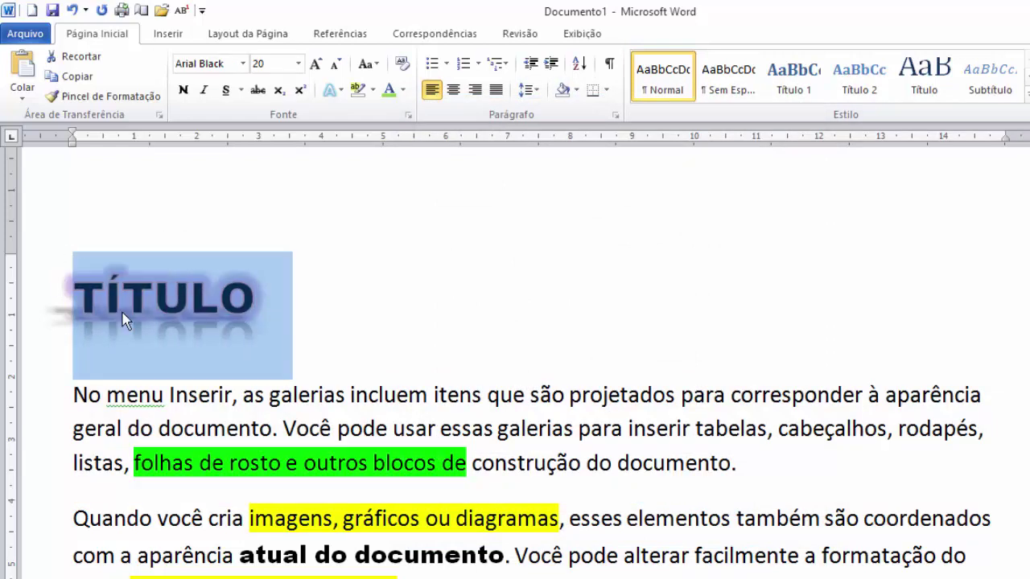
left_click(93, 321)
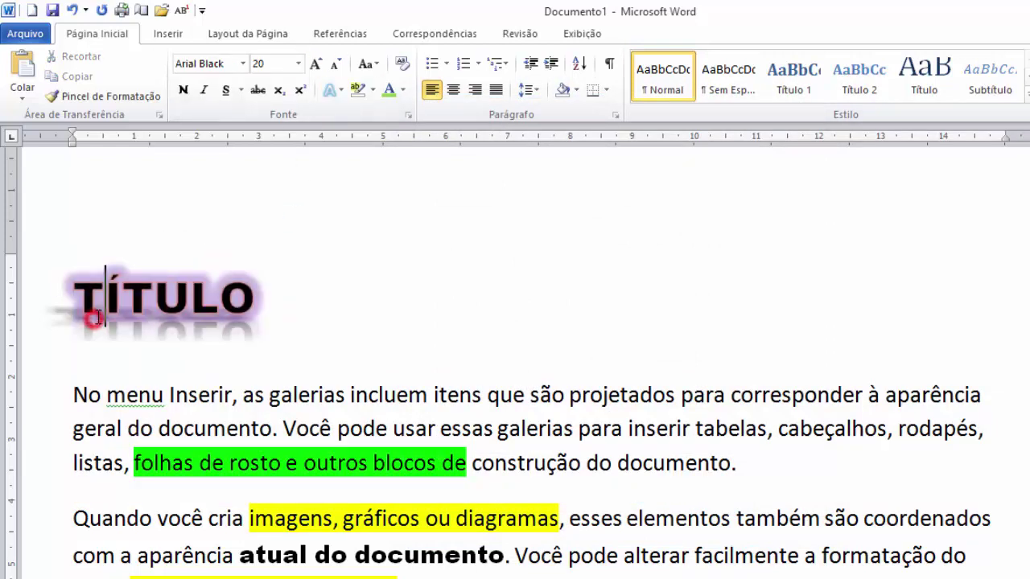
key("Right")
key("Right")
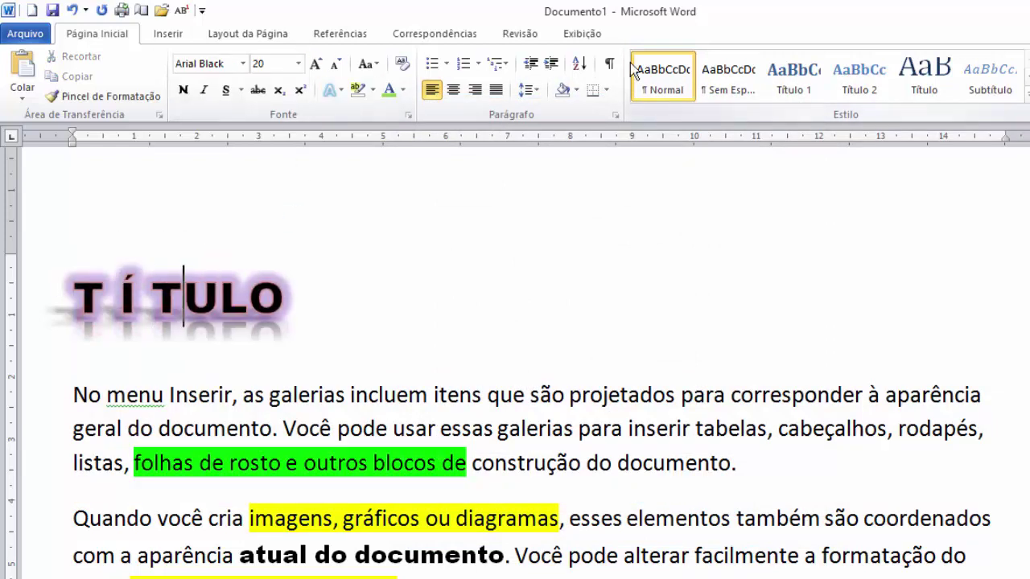
key("Right")
key("Right")
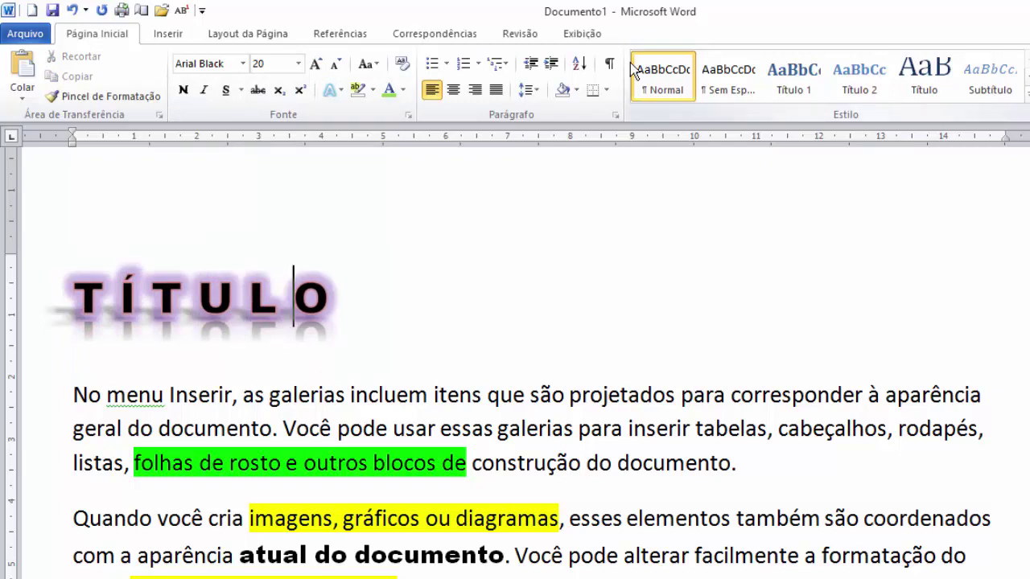
- Undo all the spaces inserted between the letters of the title
key("ctrl+z")
key("ctrl+z")
key("ctrl+z")
key("ctrl+z")
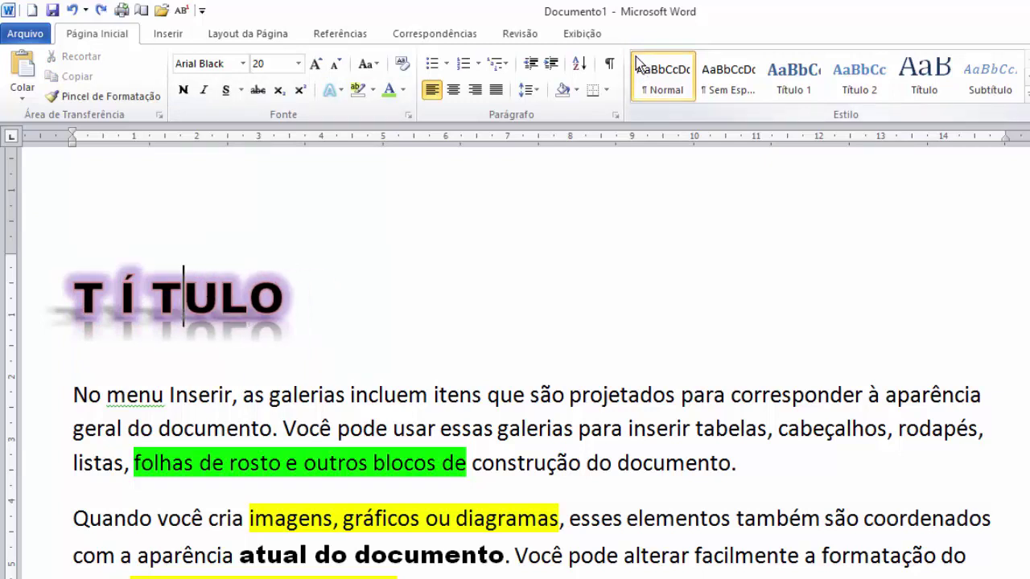
key("ctrl+z")
- Select the title TÍTULO and apply expanded character spacing of 3 pt to it
triple_click(266, 289)
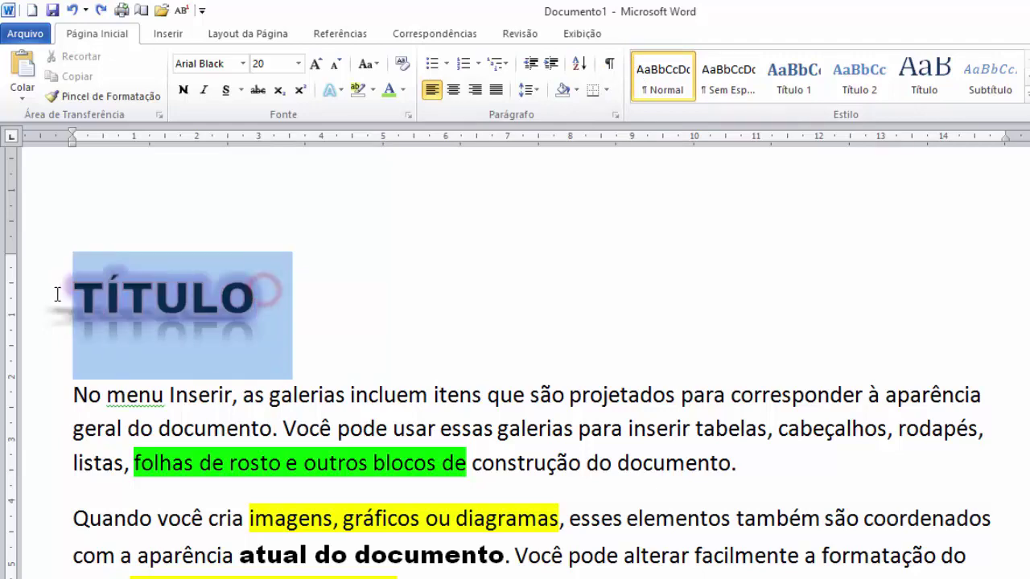
left_click(408, 118)
left_click(537, 197)
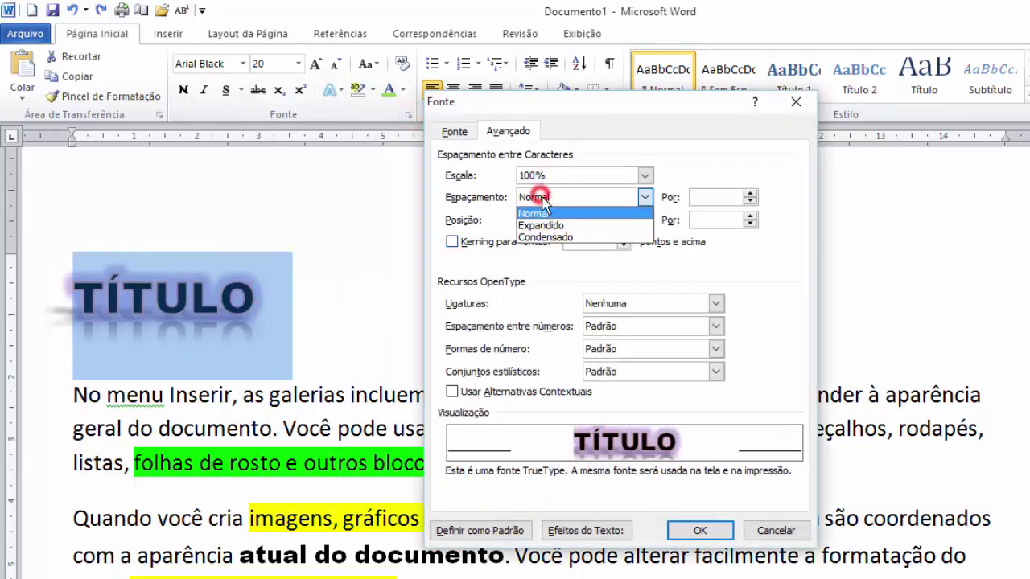
left_click(543, 226)
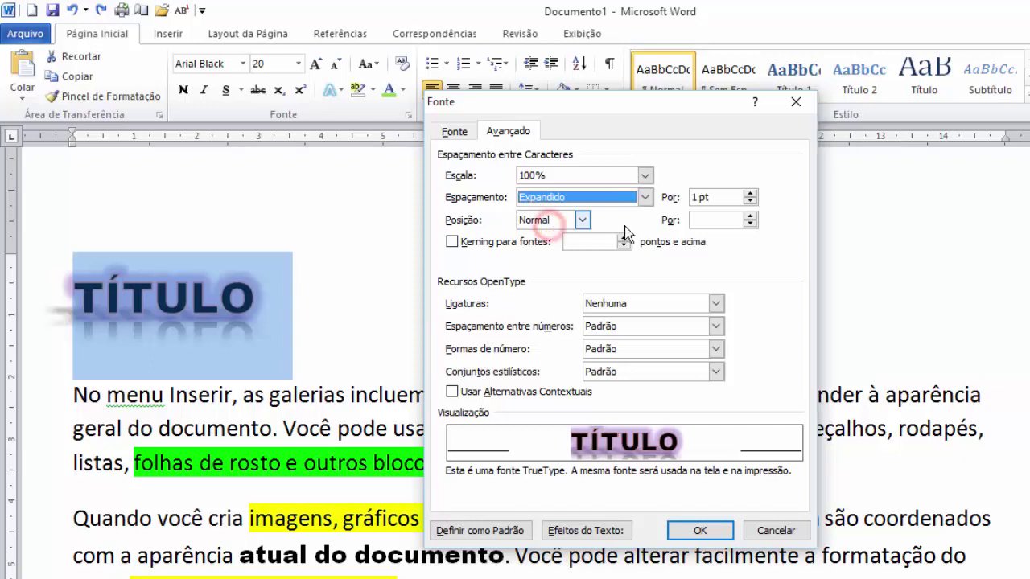
left_click(753, 193)
left_click(753, 193)
left_click(753, 193)
left_click(752, 193)
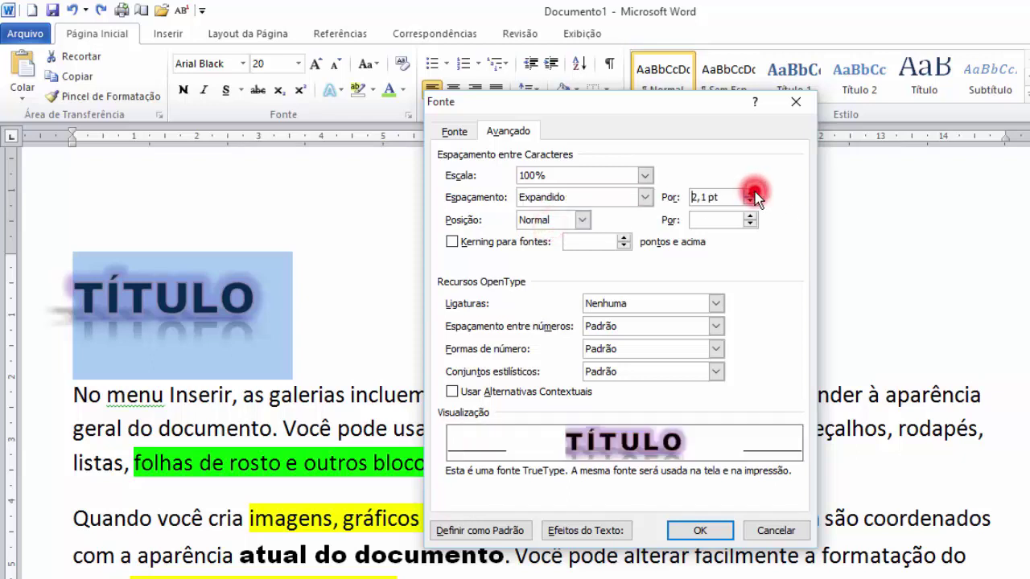
left_click(753, 193)
left_click(753, 193)
left_click(753, 193)
left_click(753, 193)
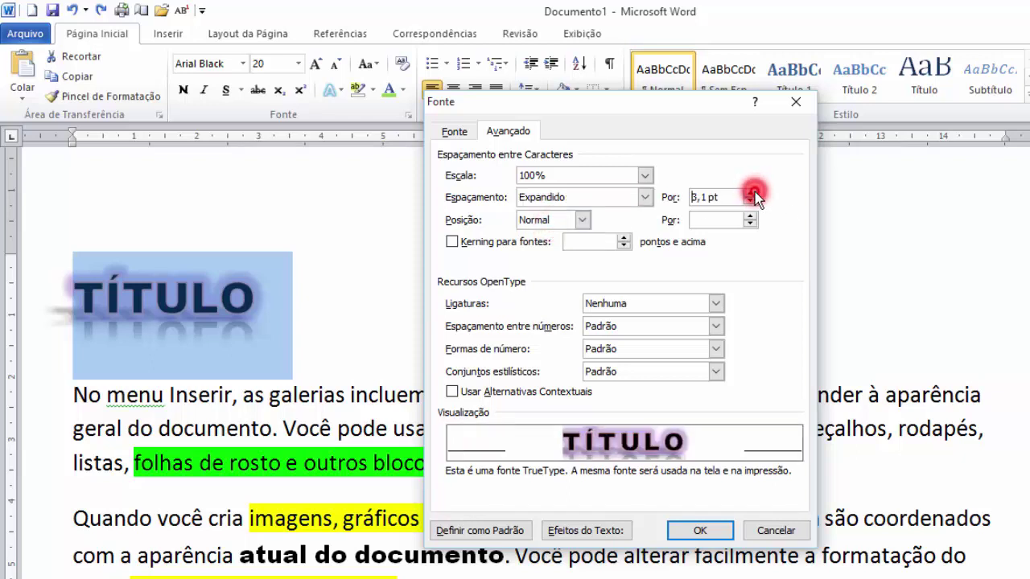
left_click(749, 201)
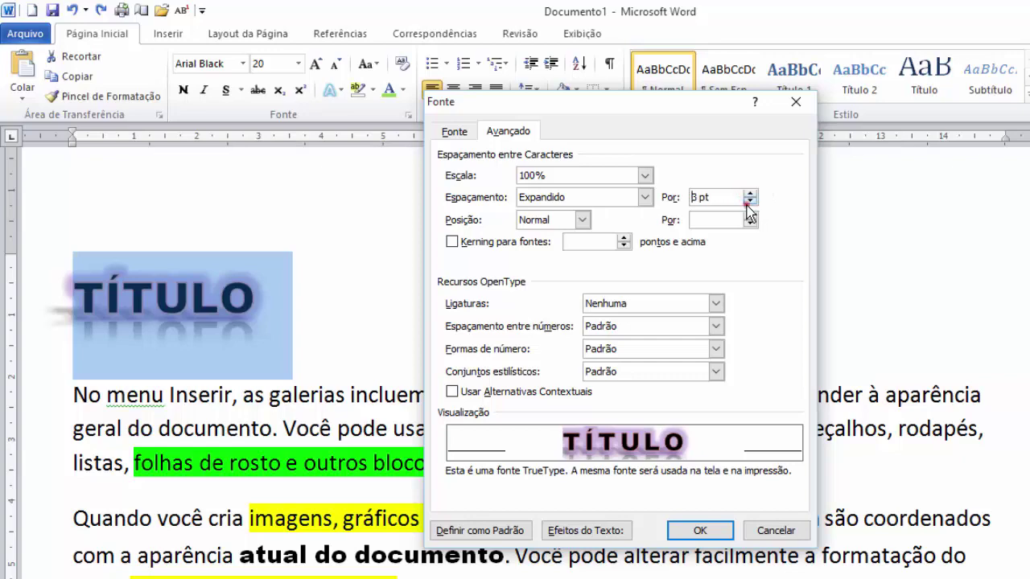
left_click(706, 531)
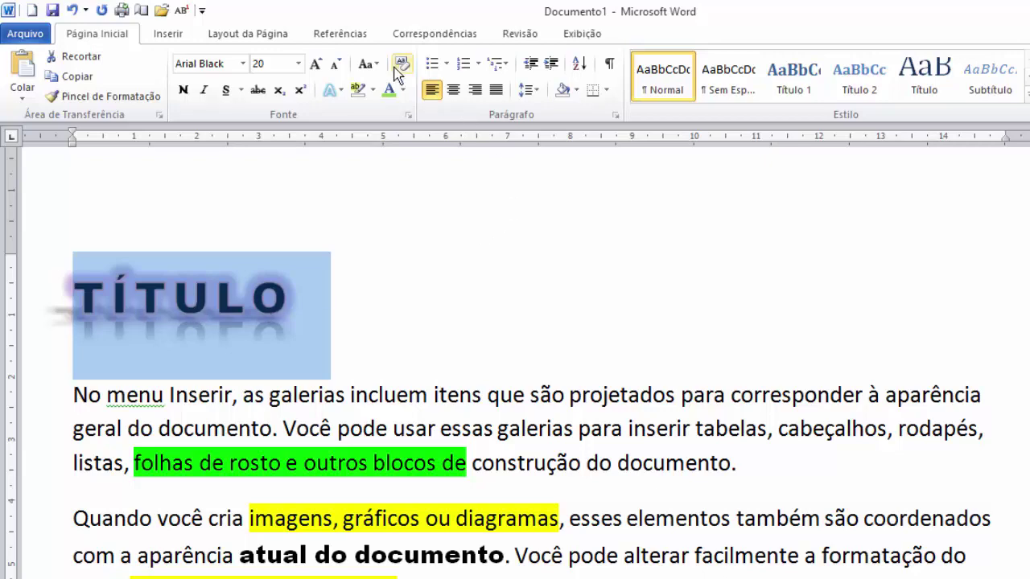
- Increase the title's expanded character spacing to 7 pt and deselect the title
left_click(408, 116)
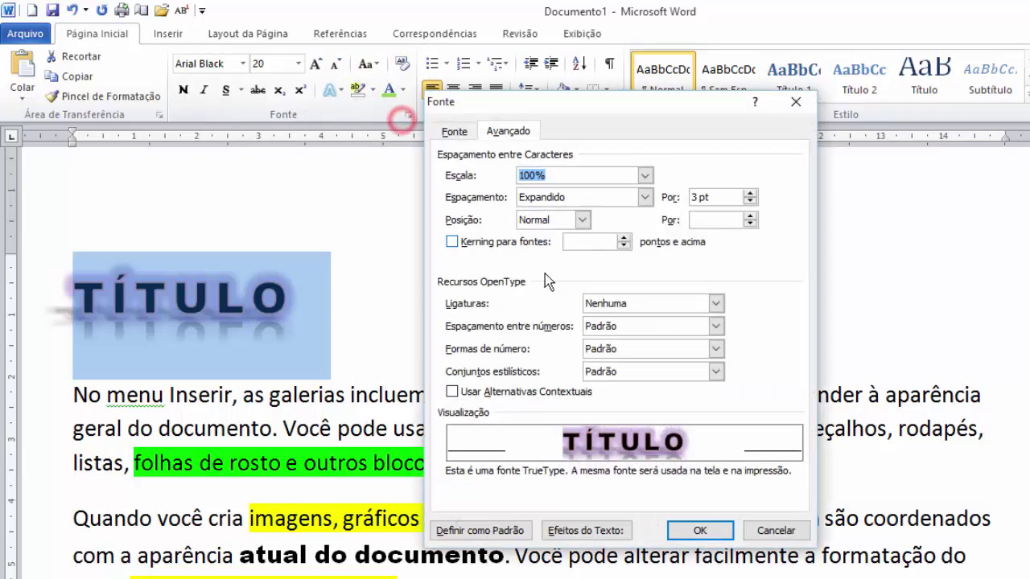
left_click(729, 197)
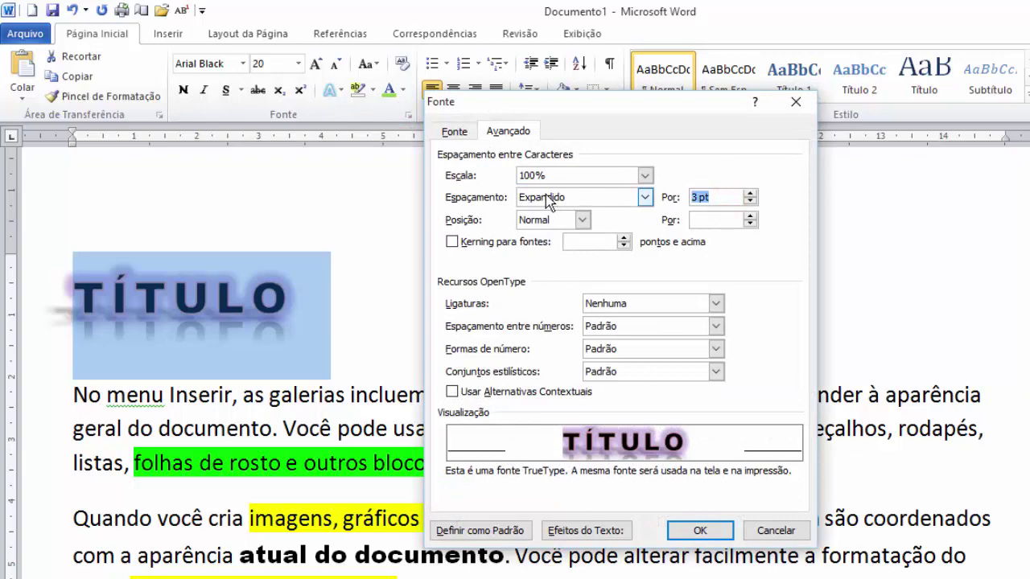
type("7")
key("Return")
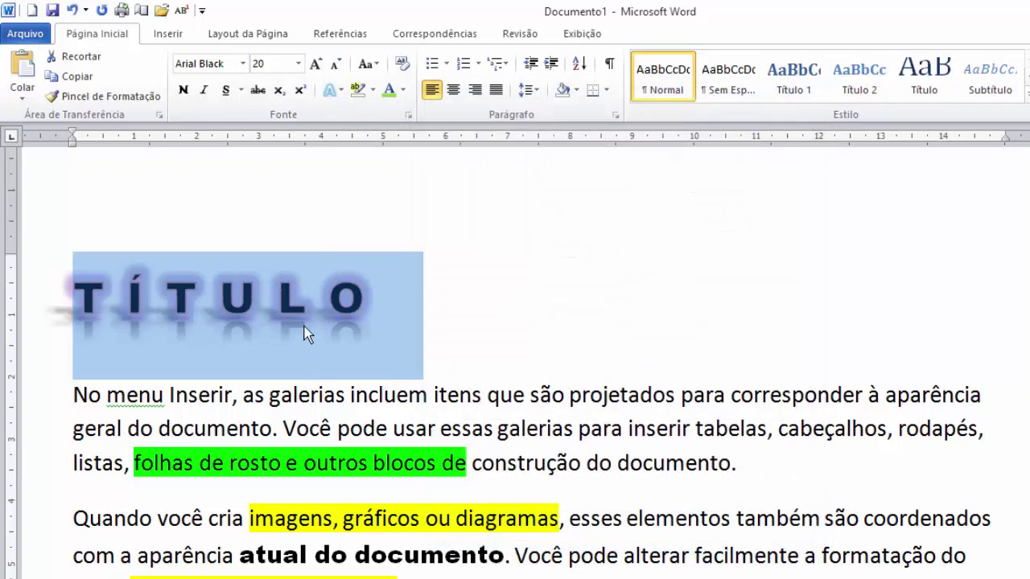
left_click(231, 354)
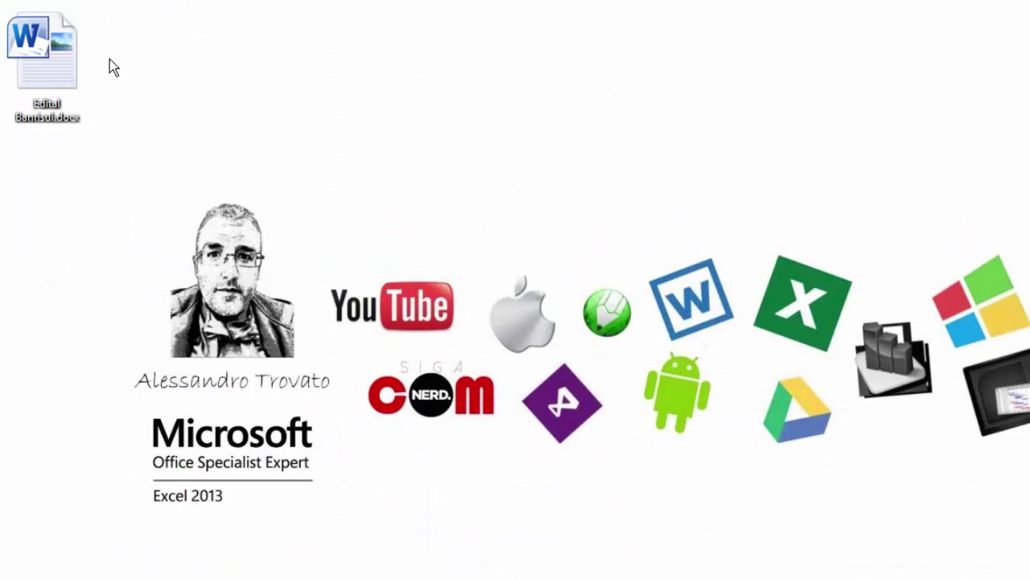
- Open Edital Banrisul.docx from the desktop and close document recovery, removing the recovered files
left_click(70, 49)
left_click(70, 48)
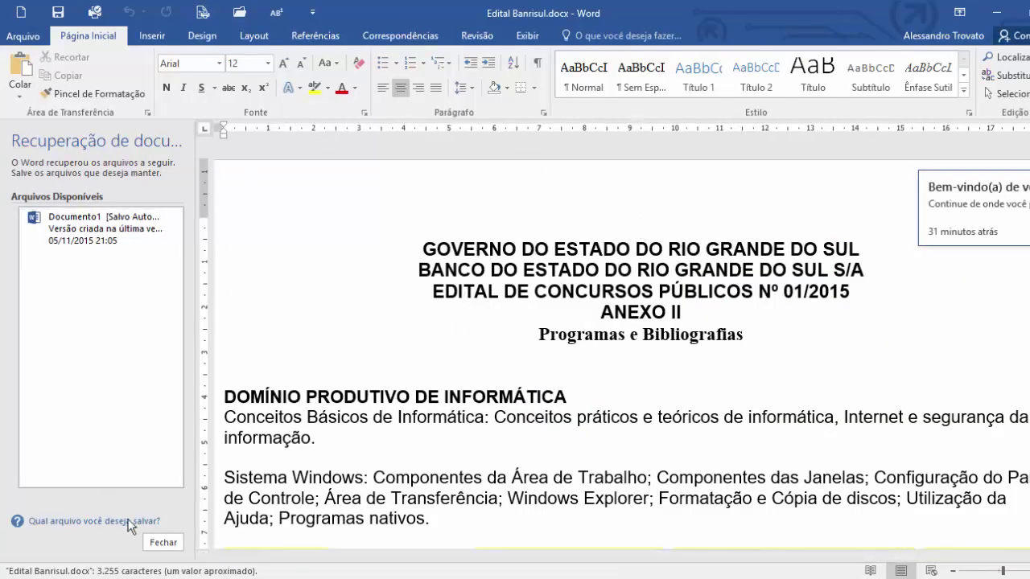
left_click(158, 543)
left_click(492, 246)
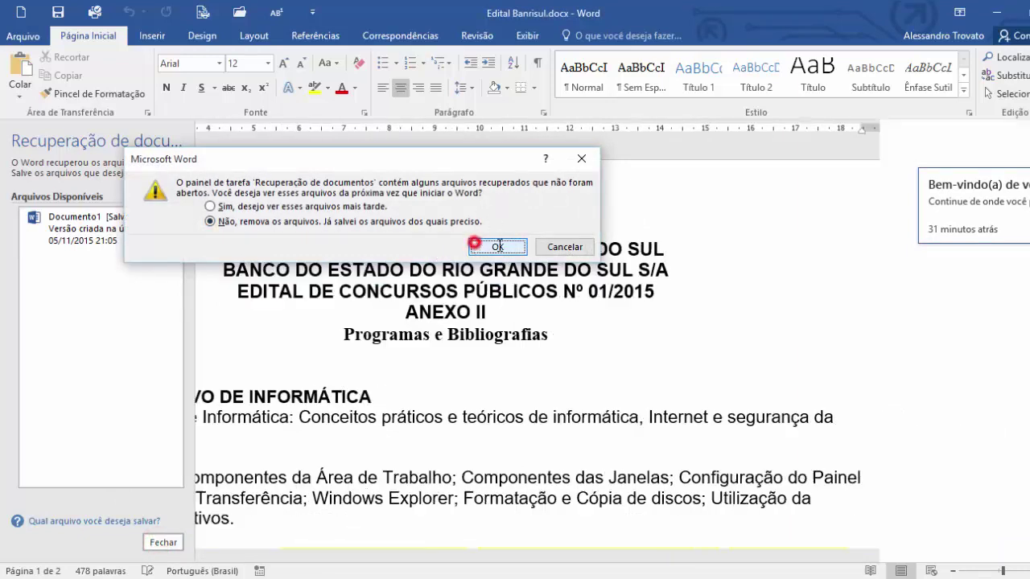
left_click(1008, 12)
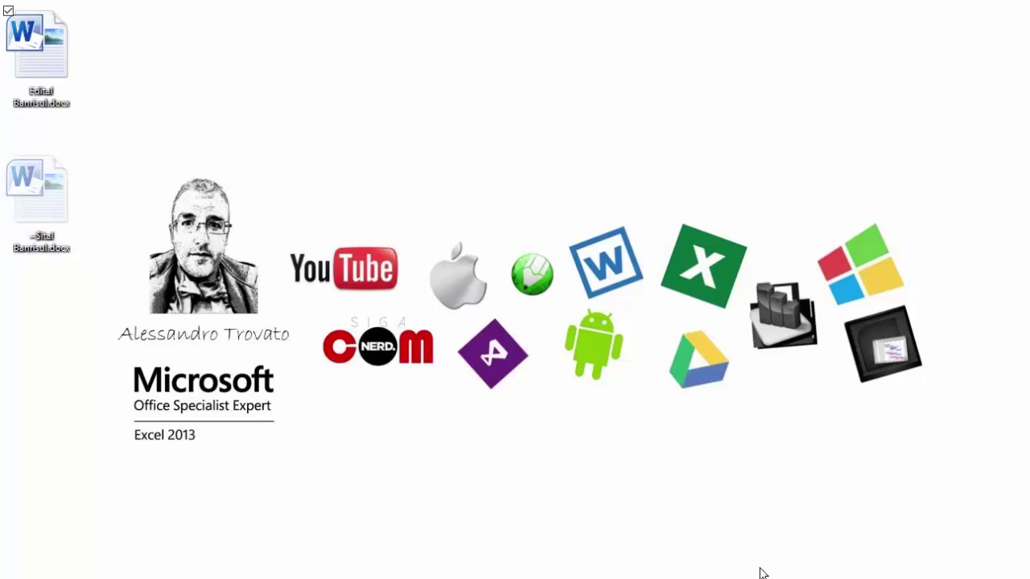
- Highlight "Formatação de Fonte" in red in the Microsoft Word topic list, and select "Texto em colunas" to point it out
scroll(523, 359, "down", 7)
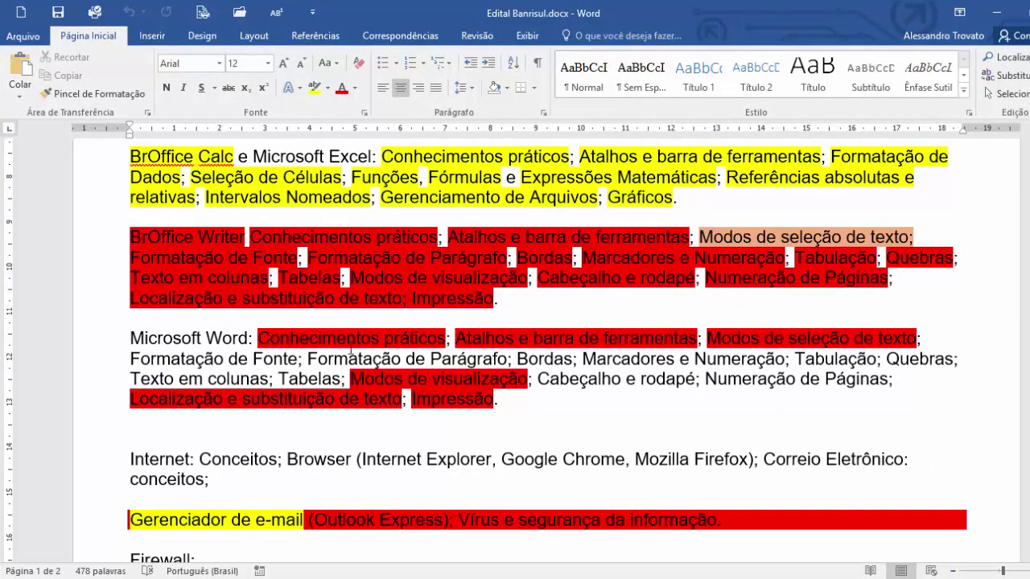
left_click_drag(300, 356, 131, 362)
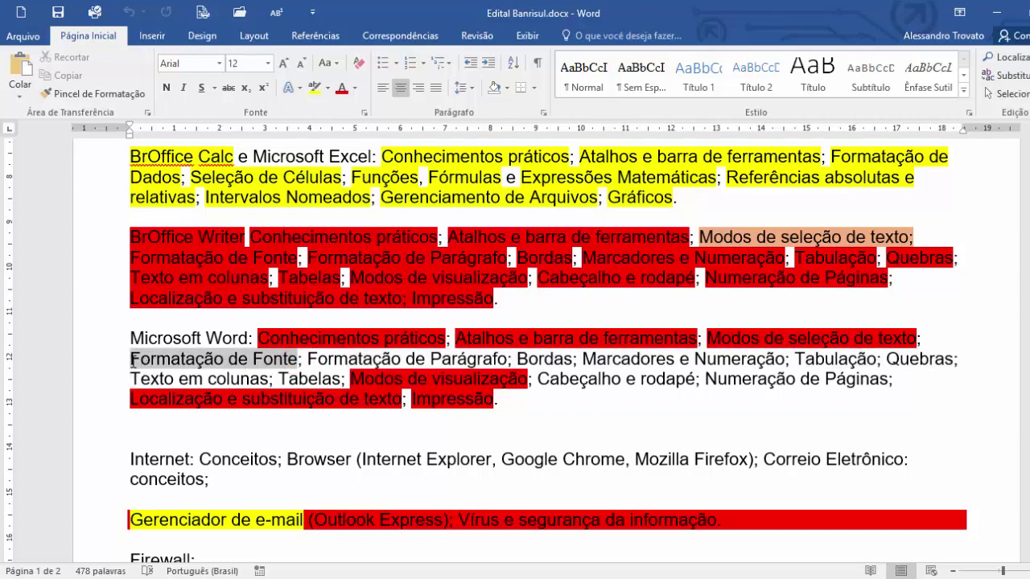
left_click(329, 86)
left_click(324, 134)
left_click(537, 366)
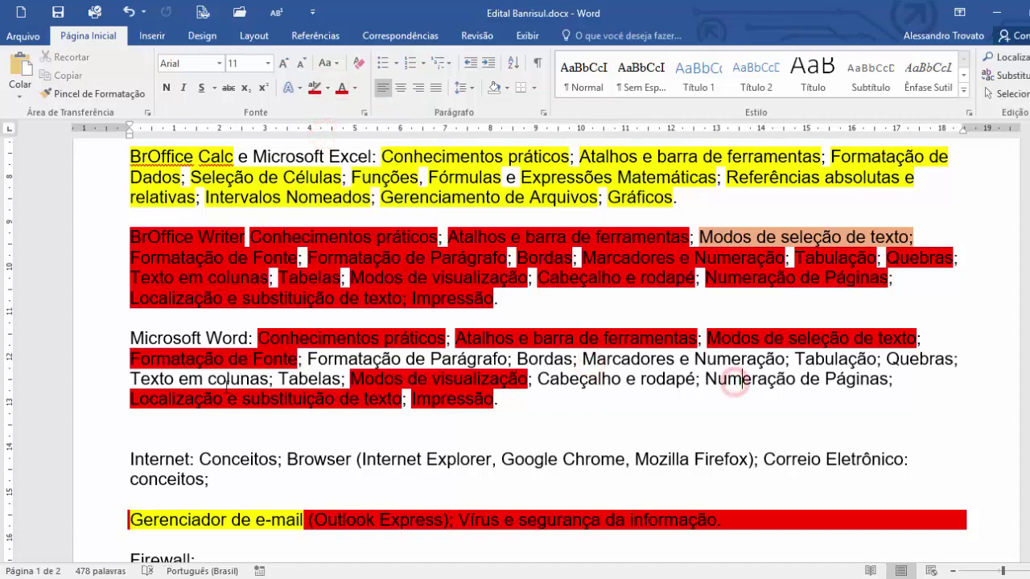
left_click_drag(251, 379, 130, 378)
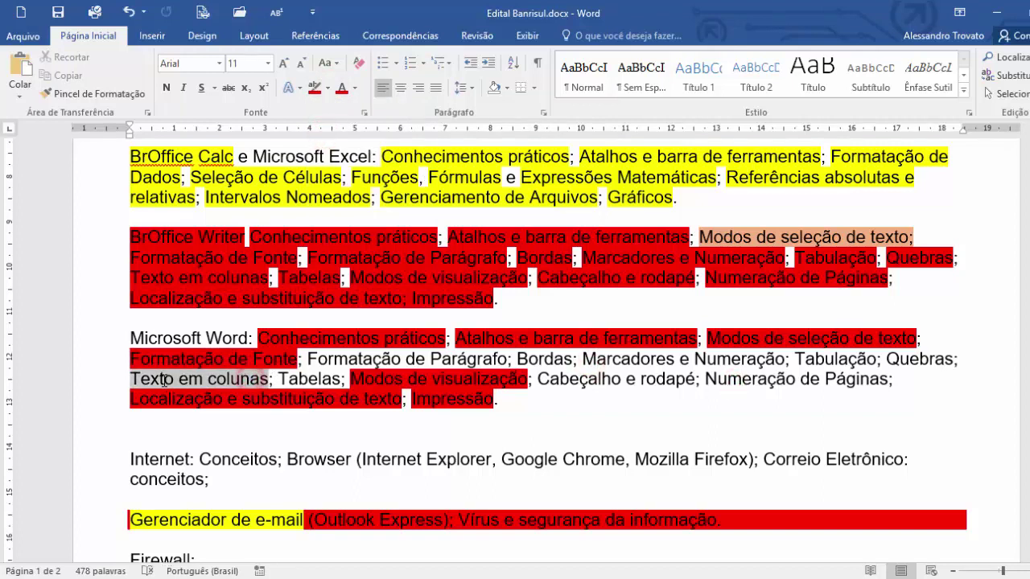
left_click(444, 374)
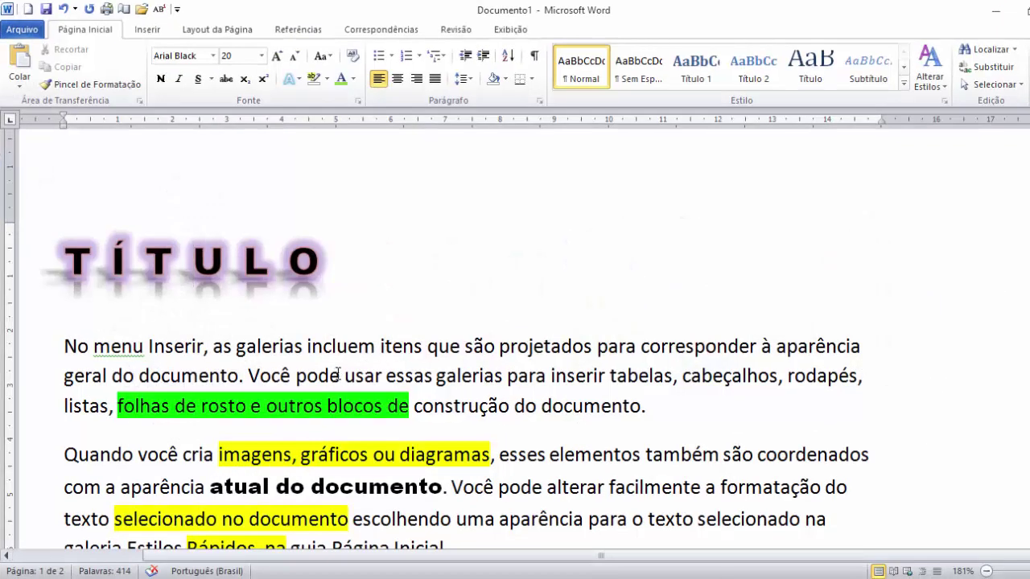
- In Documento1, merge the three paragraphs below the X³ + X² + X = 0 equation into one by deleting the paragraph breaks between them
scroll(338, 373, "down", 5)
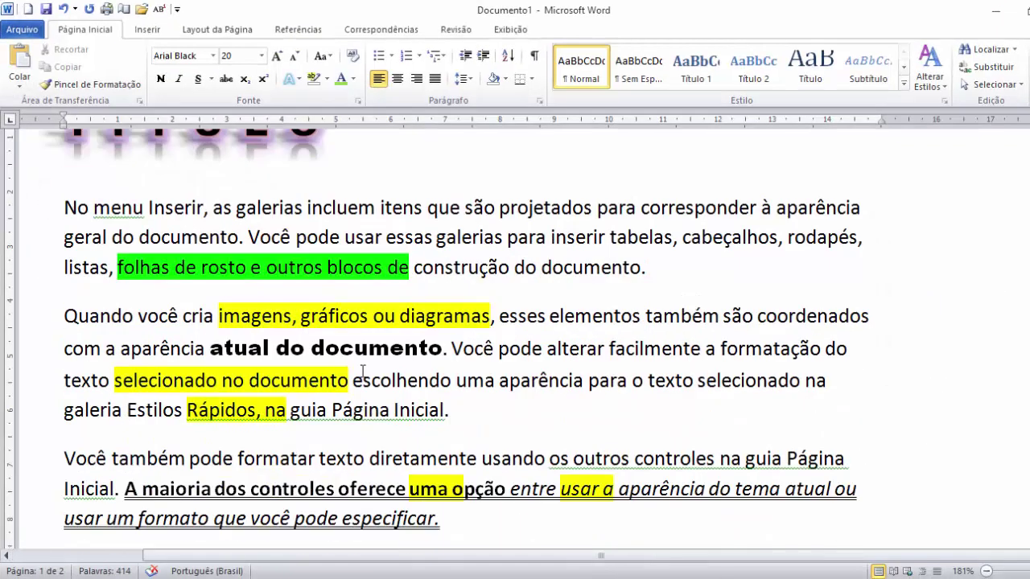
scroll(365, 354, "down", 9)
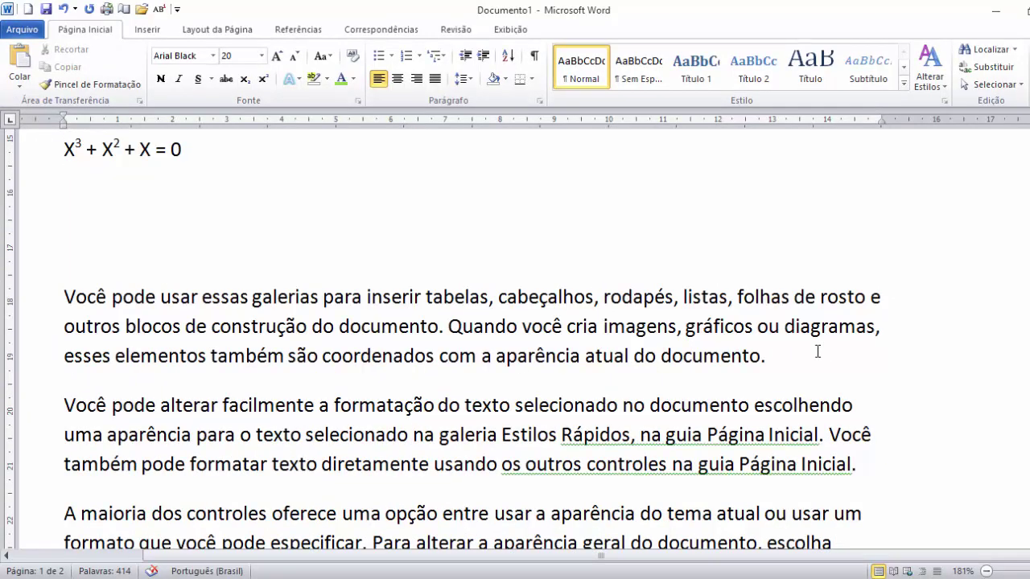
left_click(795, 356)
key("Delete")
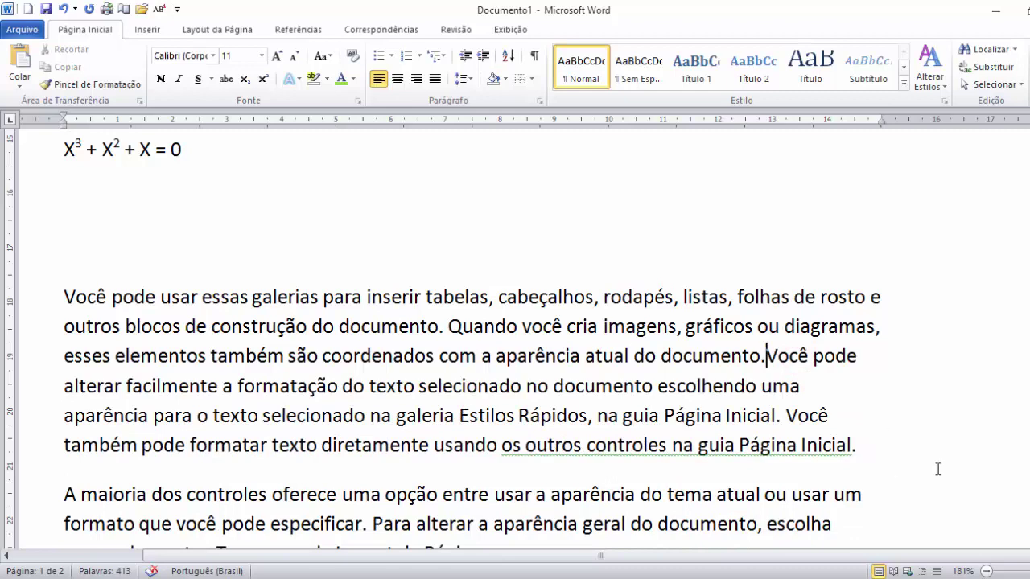
left_click(857, 446)
key("Delete")
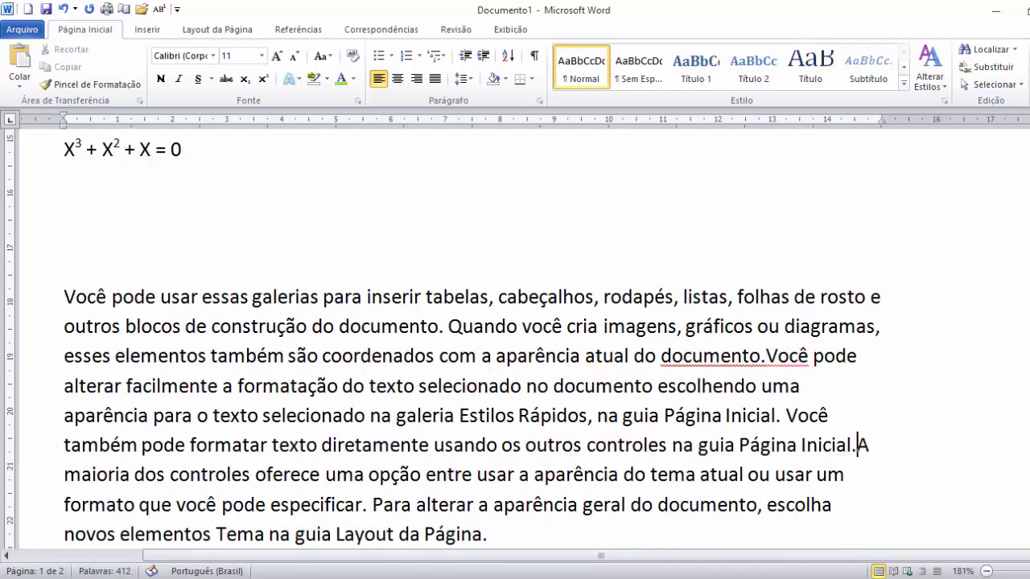
- Select the whole merged paragraph below the equation and lay it out in two columns
scroll(529, 410, "down", 2)
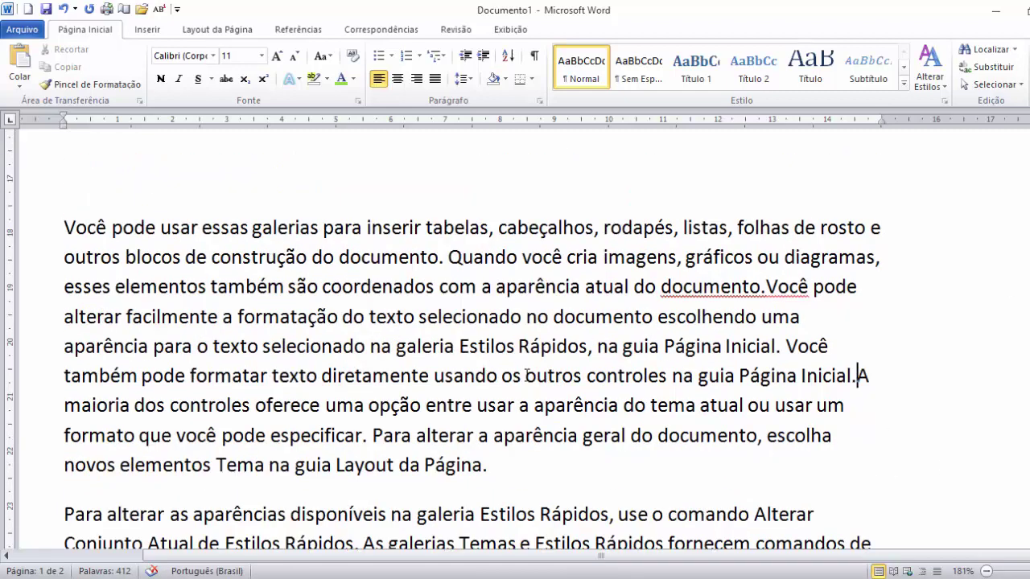
left_click_drag(50, 221, 327, 467)
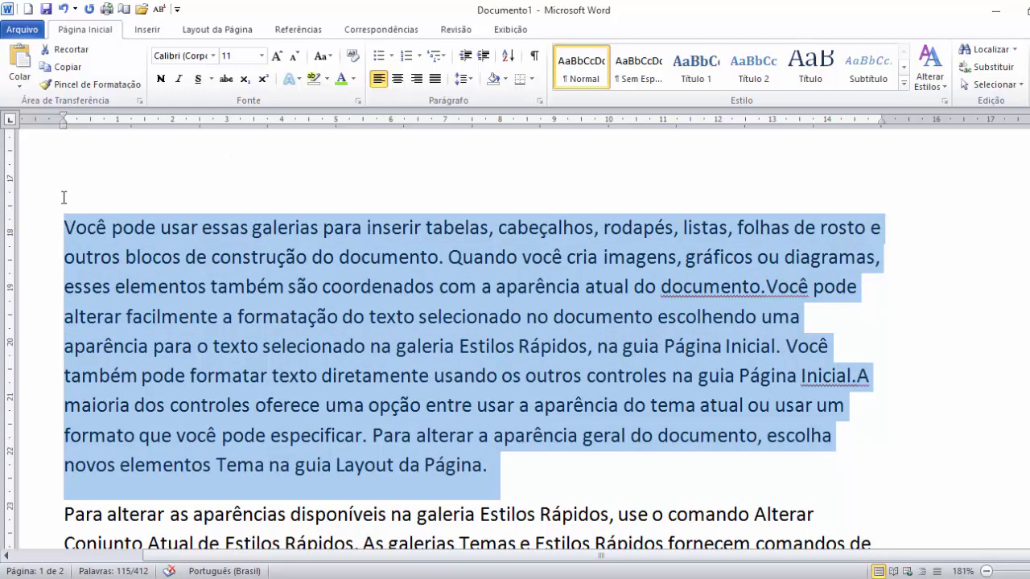
left_click(265, 309)
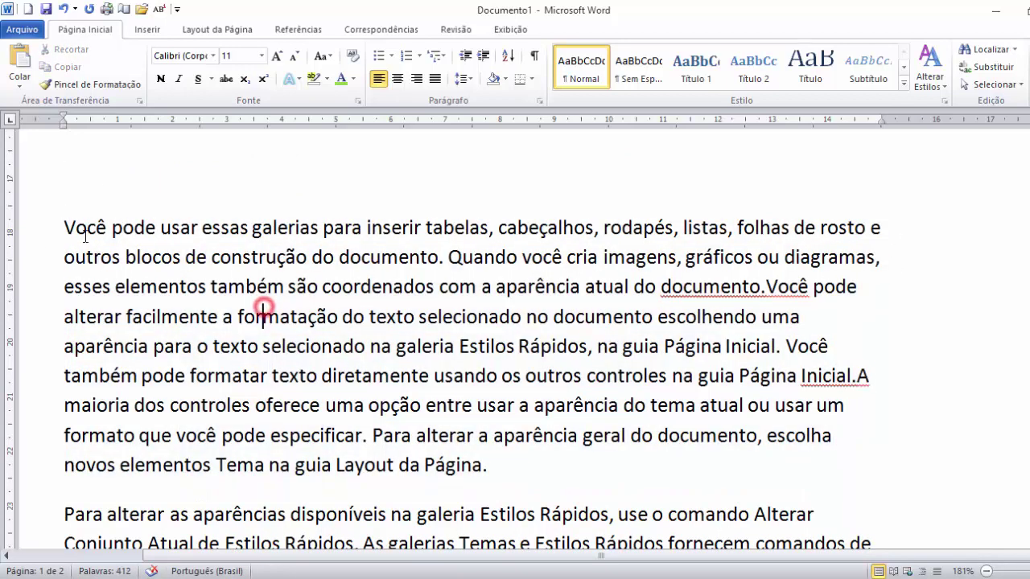
left_click_drag(64, 224, 482, 460)
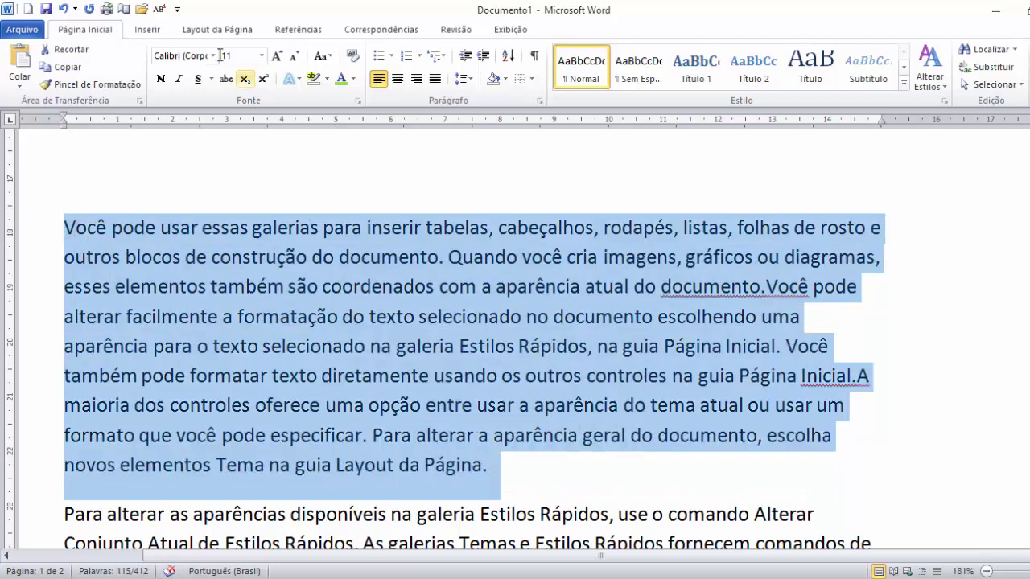
left_click(205, 35)
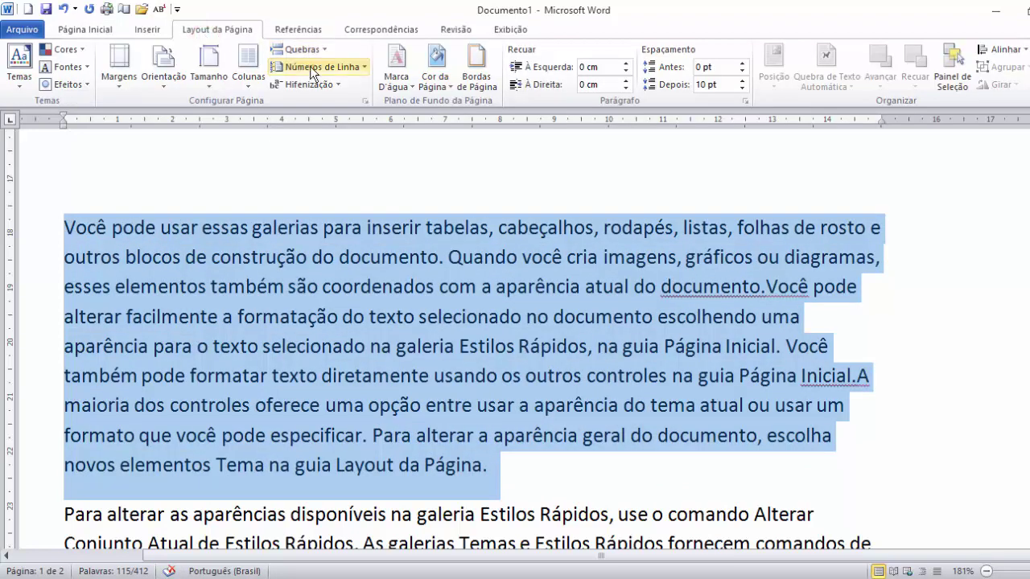
left_click(241, 80)
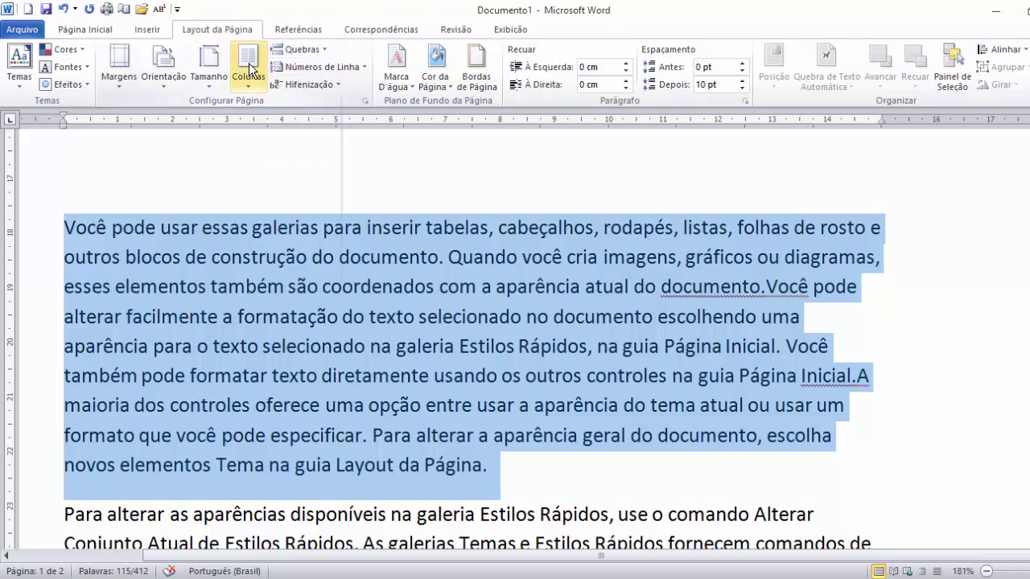
left_click(278, 154)
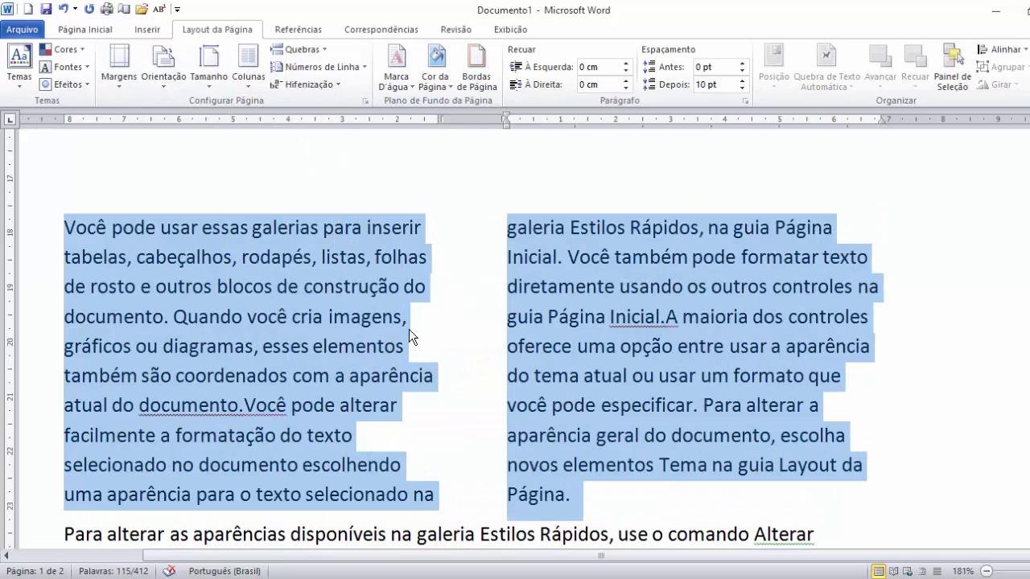
left_click(318, 313)
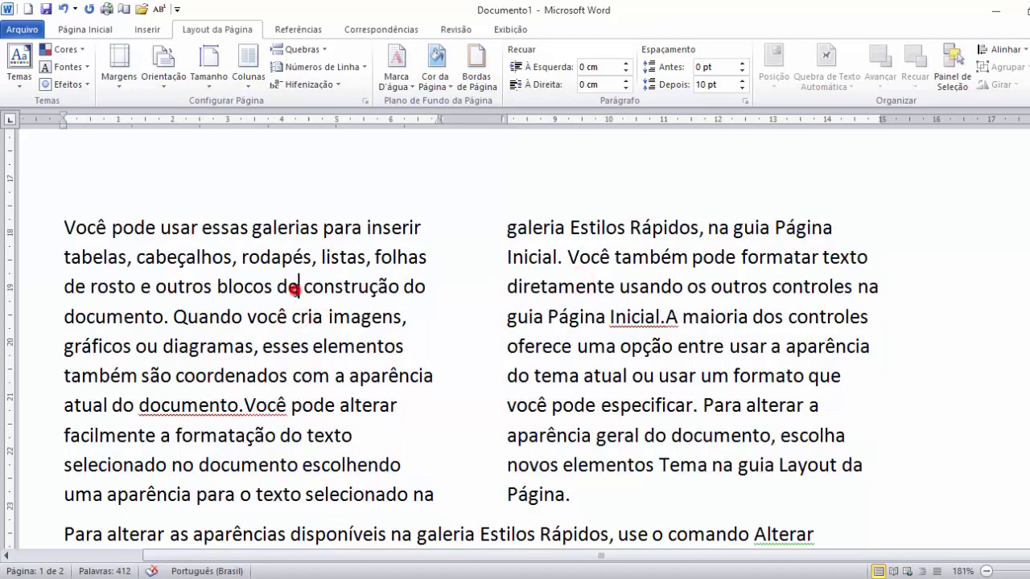
scroll(416, 329, "up", 3)
scroll(333, 275, "down", 3)
scroll(333, 274, "down", 3)
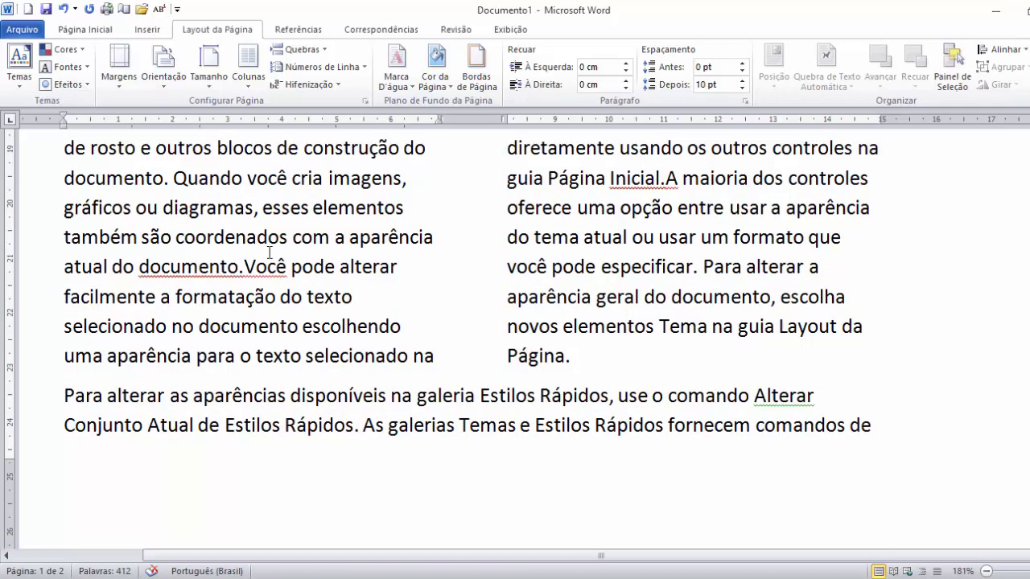
left_click(268, 239)
scroll(270, 241, "up", 3)
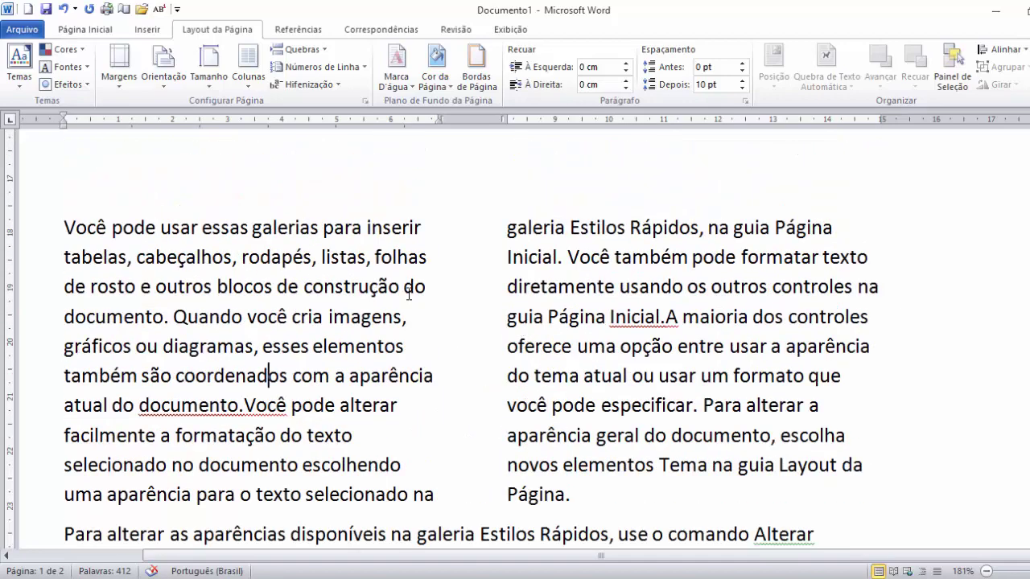
- Replace the paragraph's two-column layout with three columns and narrow the gap between the columns to about 0,37 cm
left_click(283, 259)
key("ctrl+z")
left_click(251, 81)
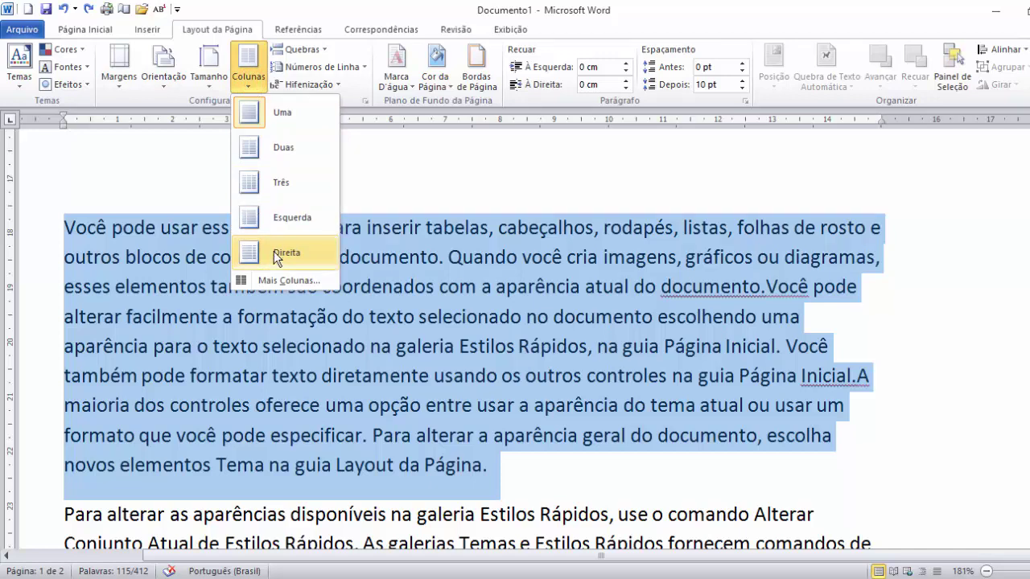
left_click(293, 184)
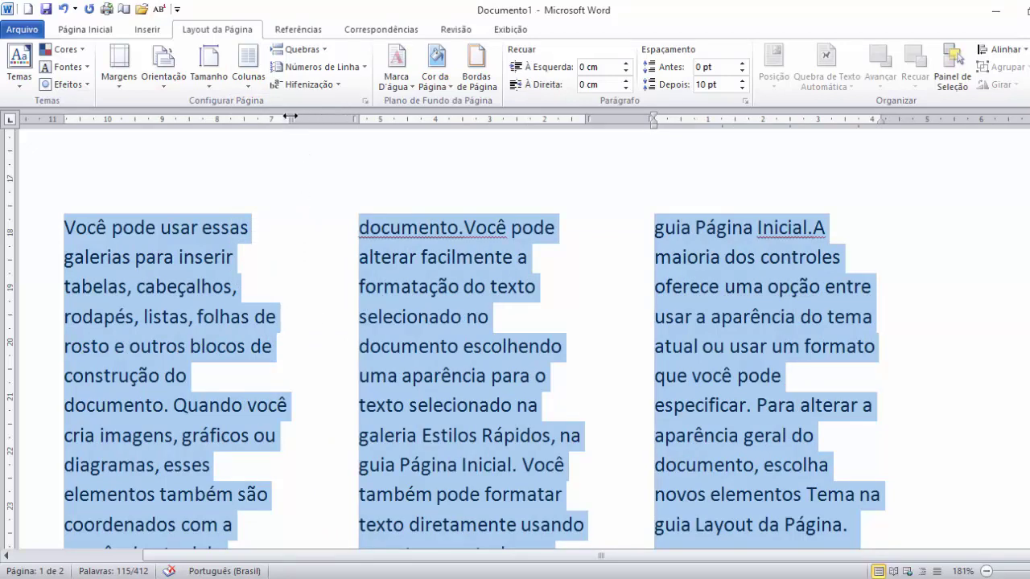
left_click_drag(290, 117, 322, 120)
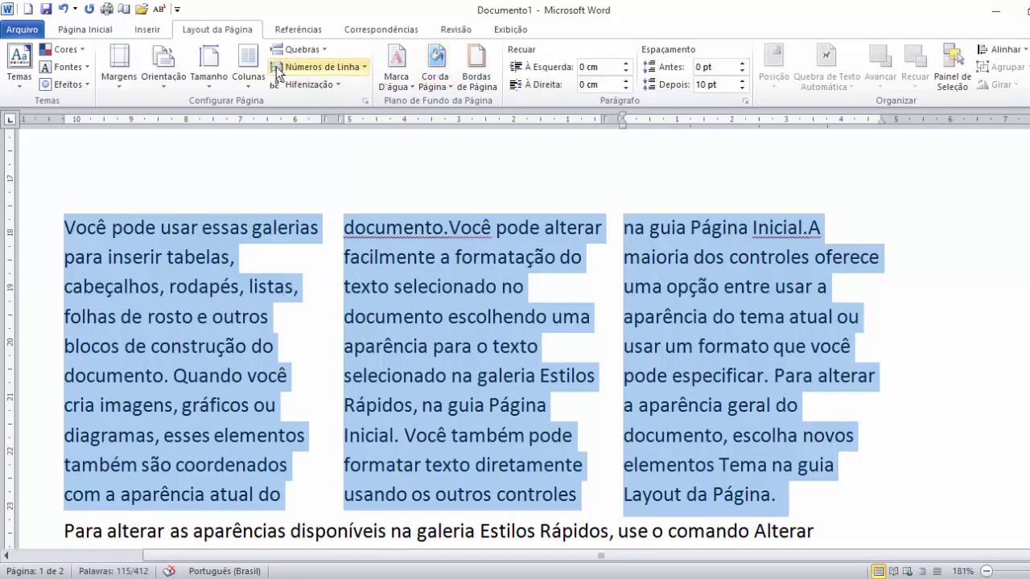
- Add a line between the three columns, with equal column widths turned off and the first column 5,2 cm wide
left_click(253, 64)
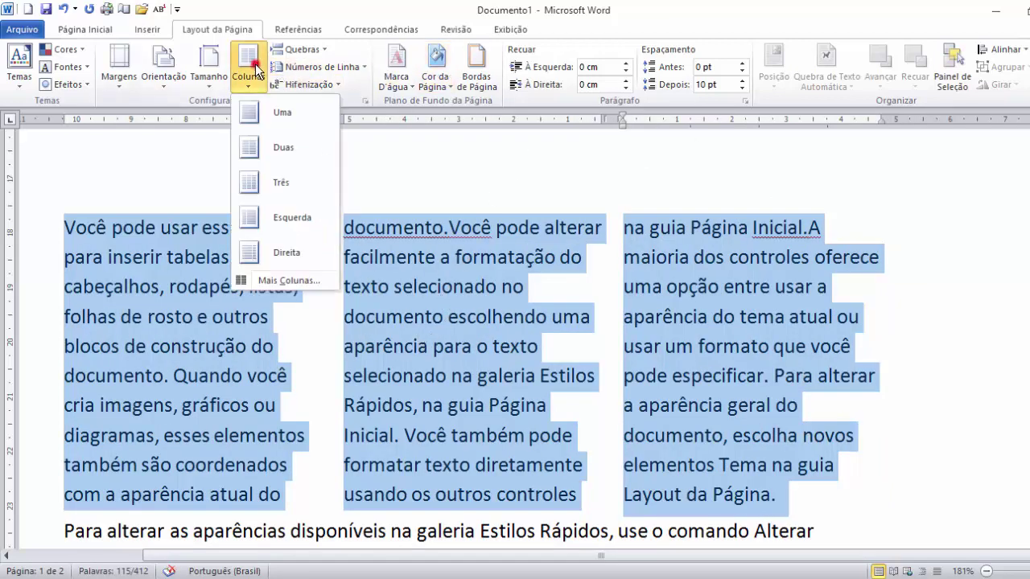
left_click(280, 282)
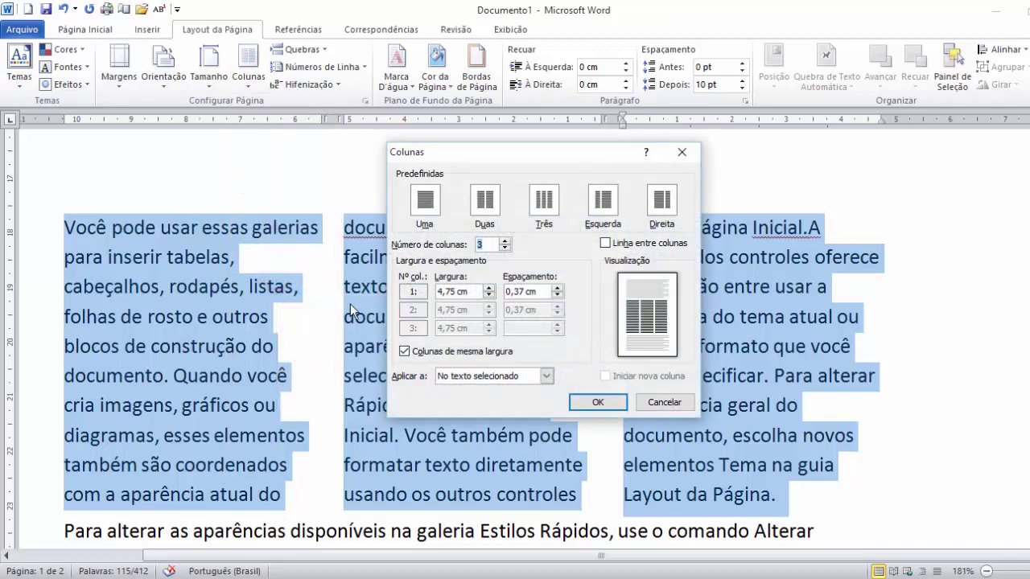
left_click(605, 243)
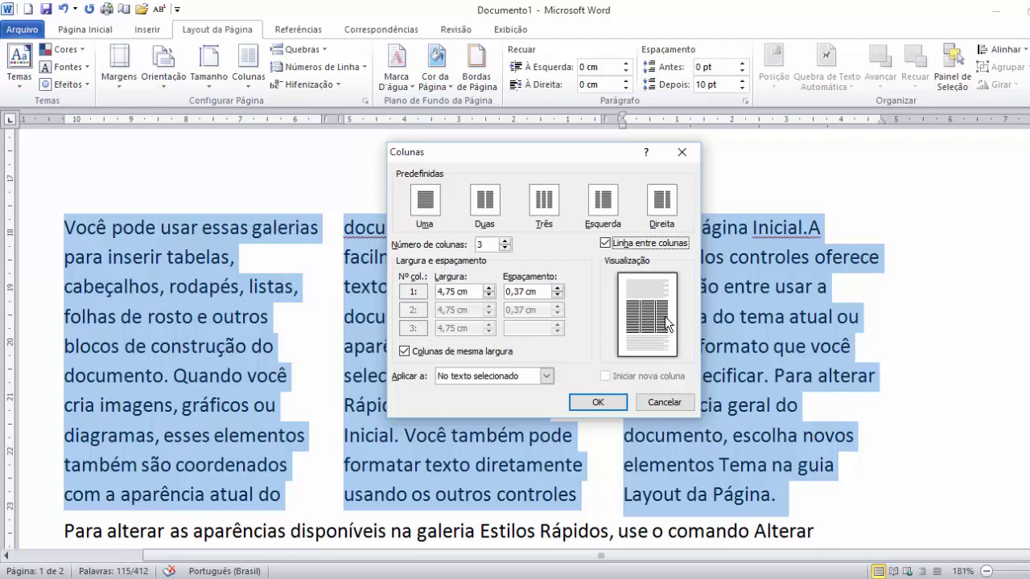
left_click(405, 352)
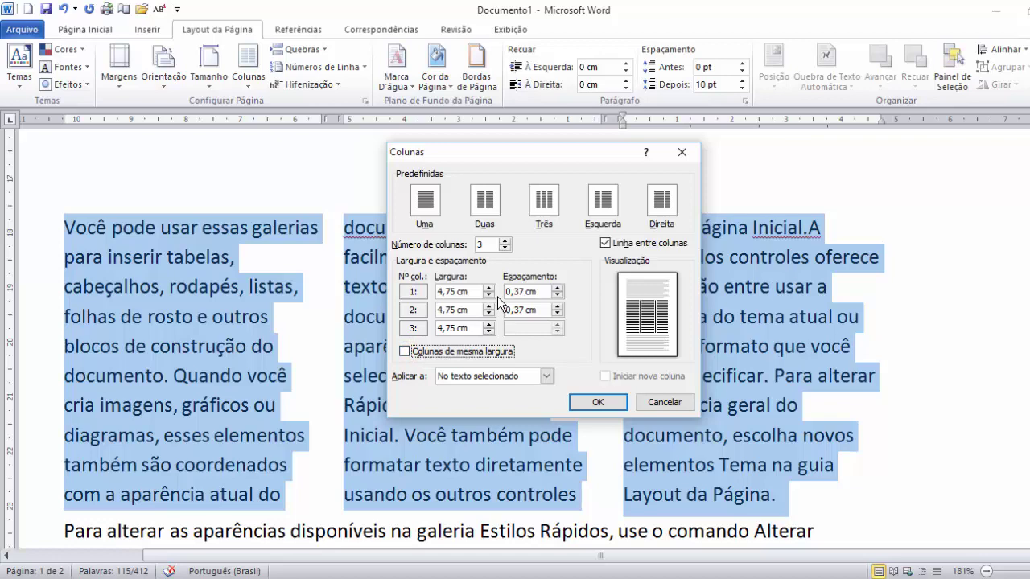
left_click(489, 287)
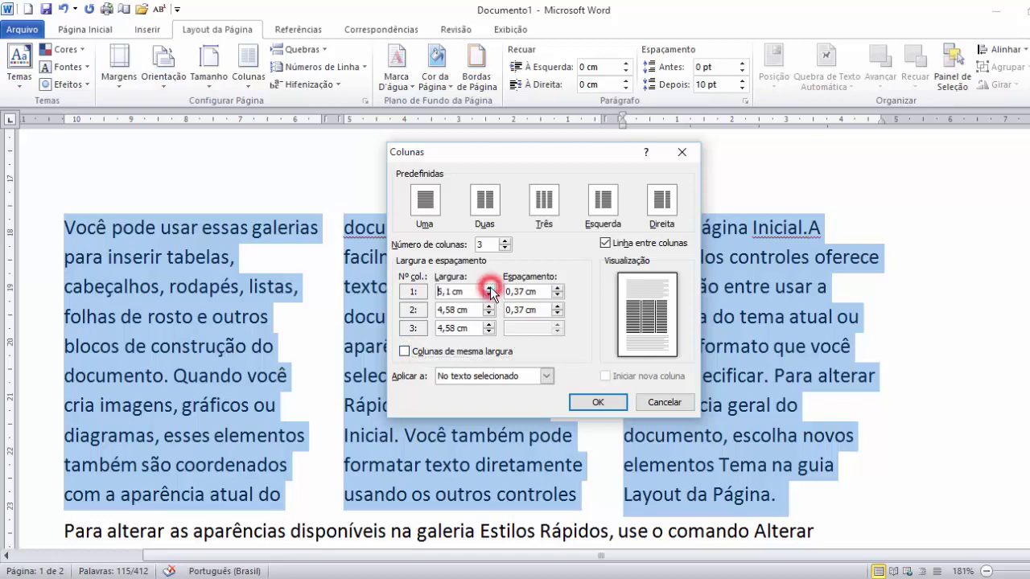
left_click(489, 288)
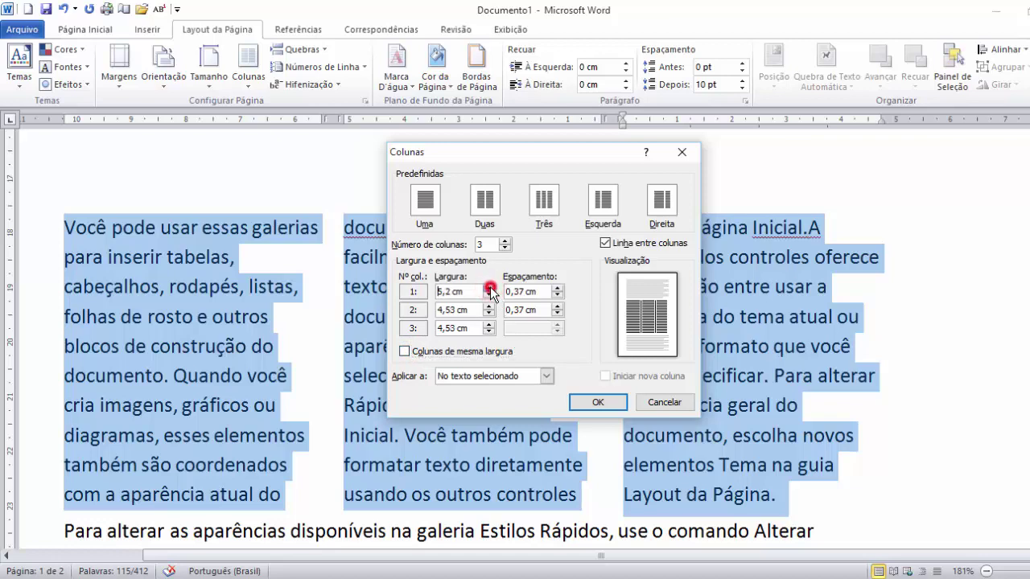
left_click(578, 396)
left_click(552, 320)
scroll(394, 366, "down", 1)
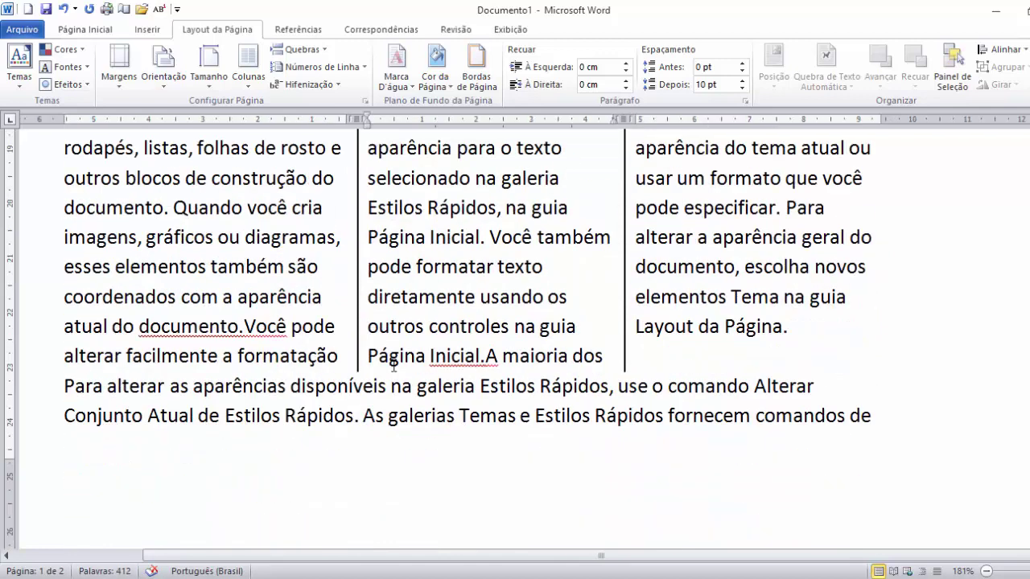
scroll(393, 366, "up", 1)
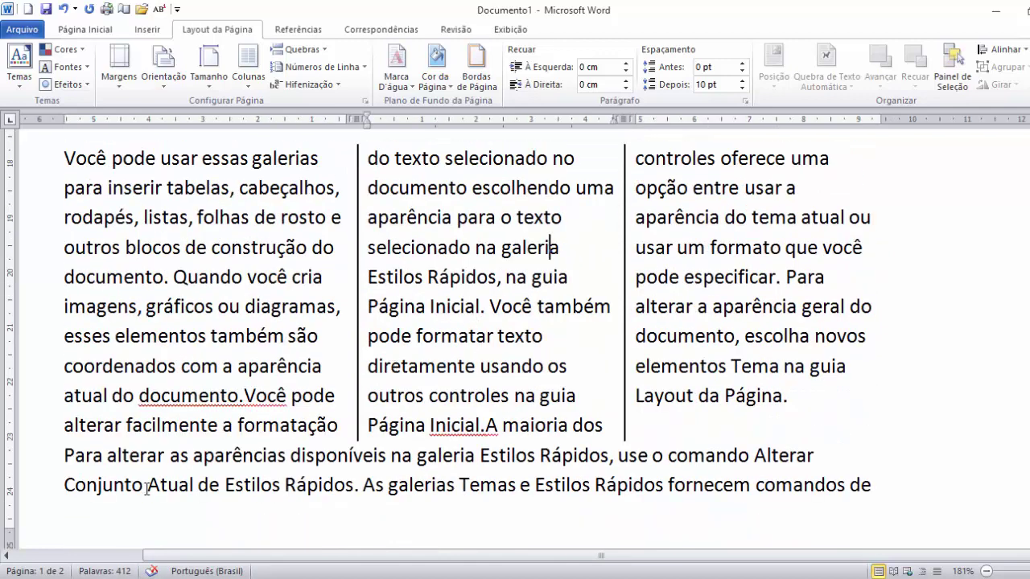
- Insert an empty paragraph before the "Para alterar as aparências disponíveis" paragraph below the columns
left_click(53, 453)
key("ctrl+Return")
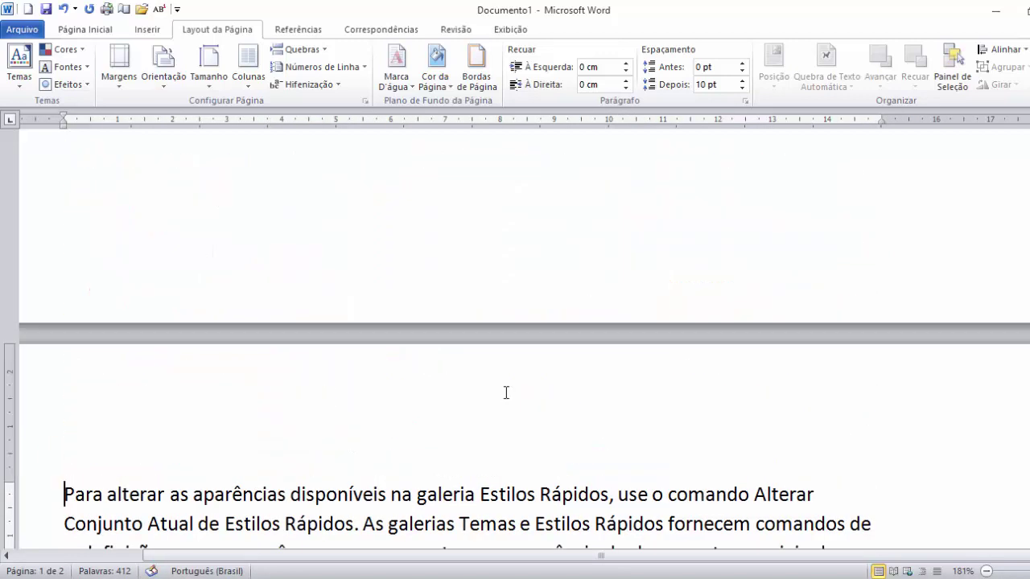
scroll(506, 393, "up", 5)
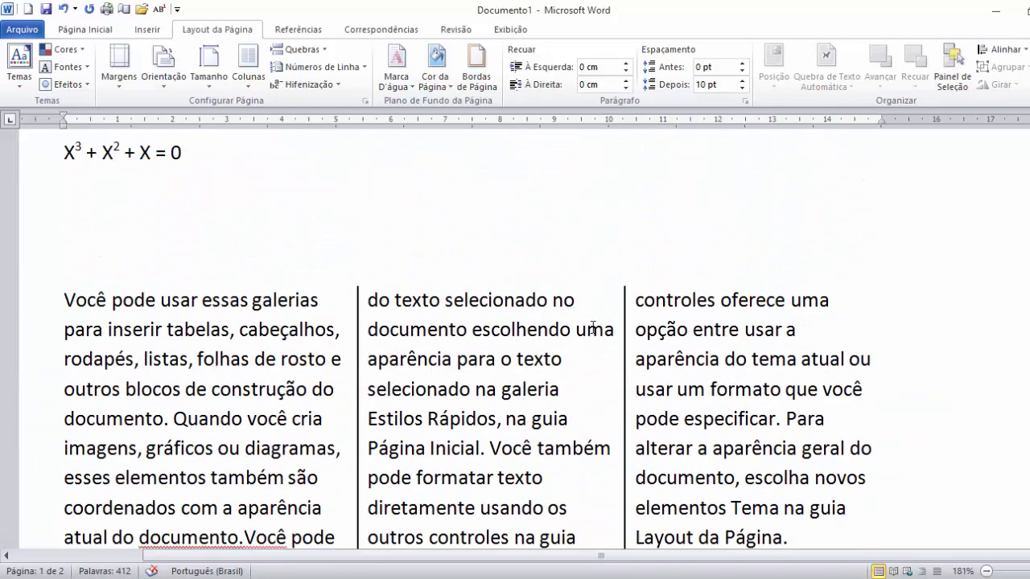
scroll(613, 328, "down", 2)
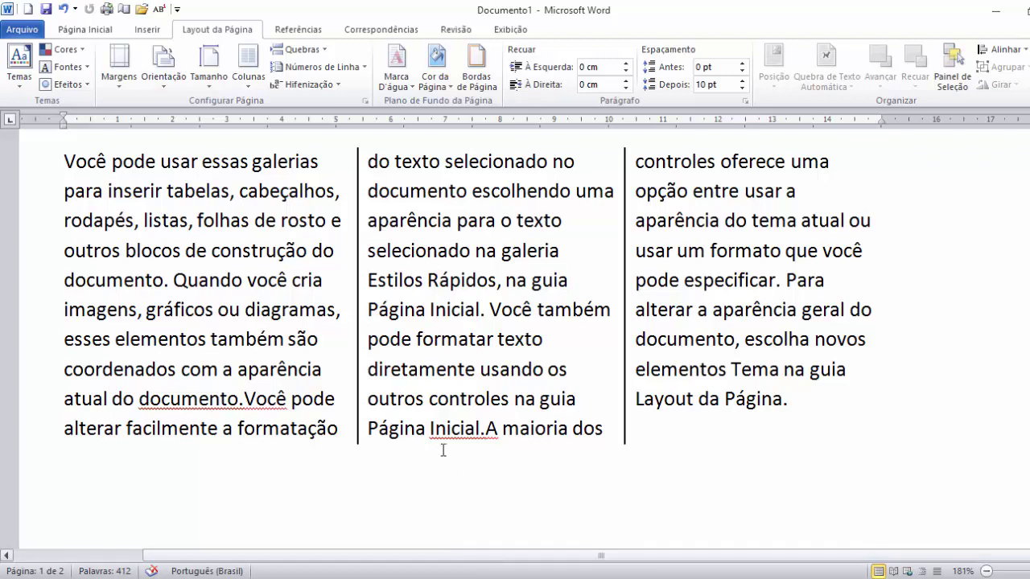
scroll(411, 418, "up", 1)
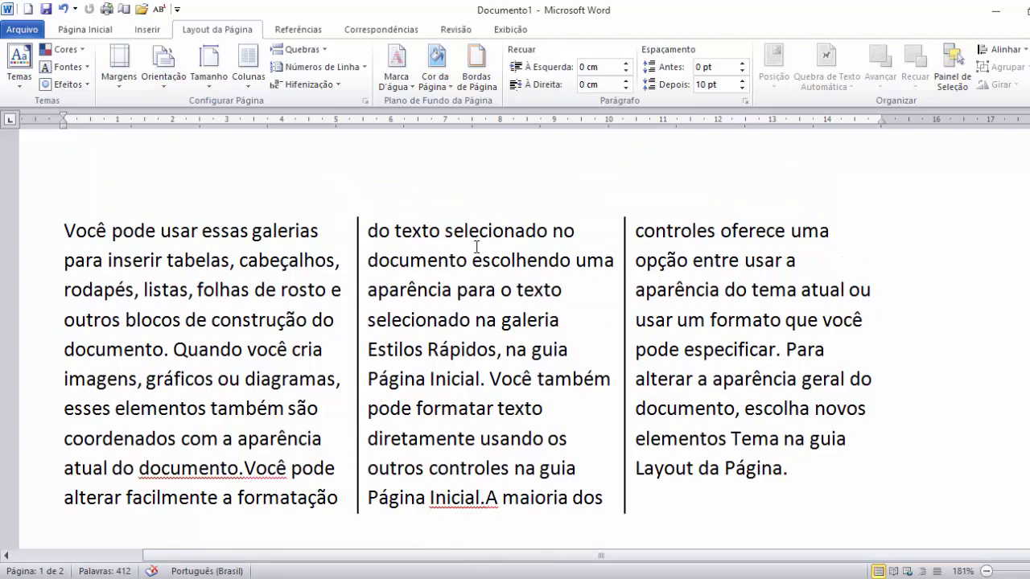
- Show the formatting marks and place the cursor at the continuous section break above the columns
left_click(281, 260)
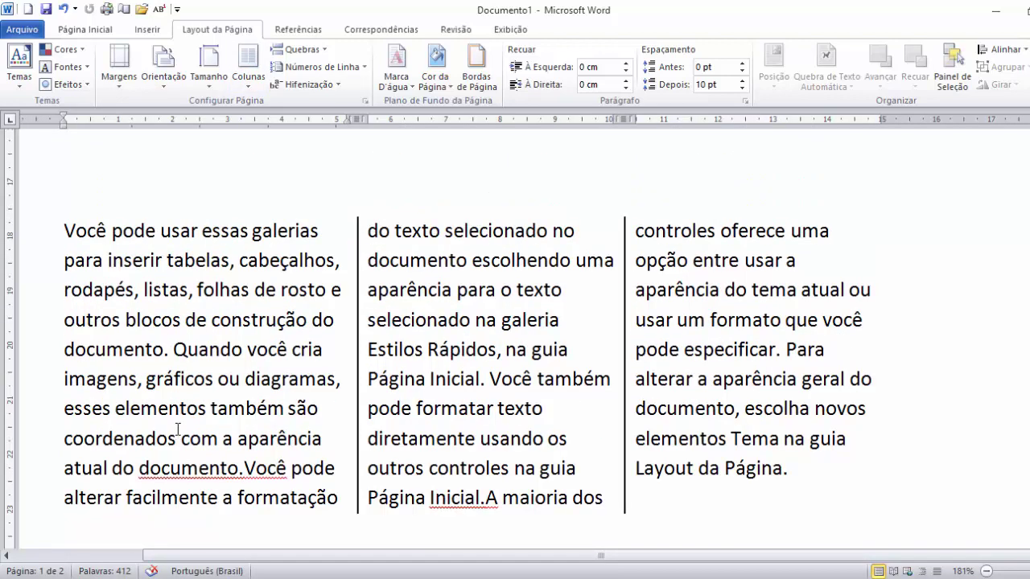
left_click(103, 29)
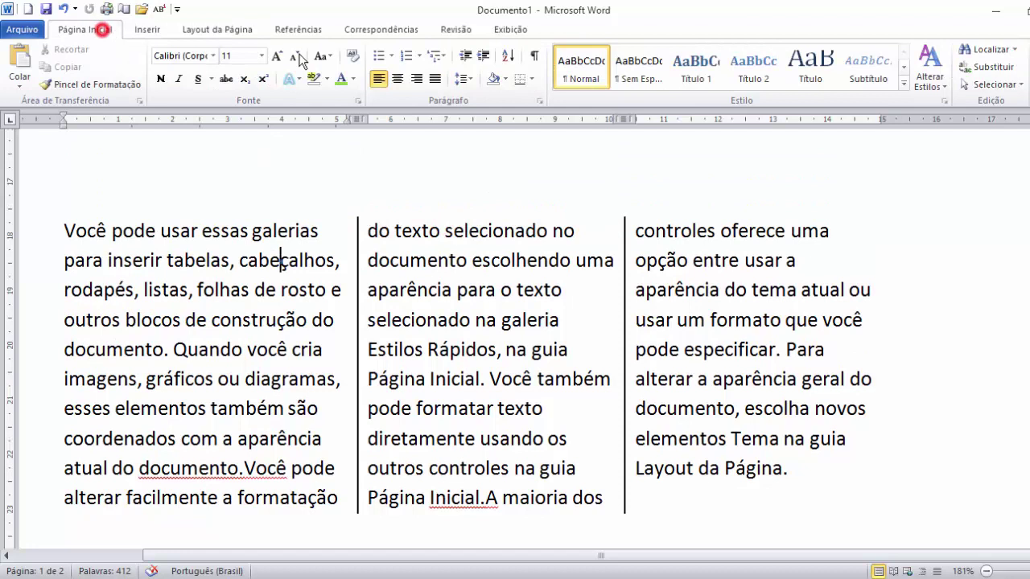
left_click(535, 56)
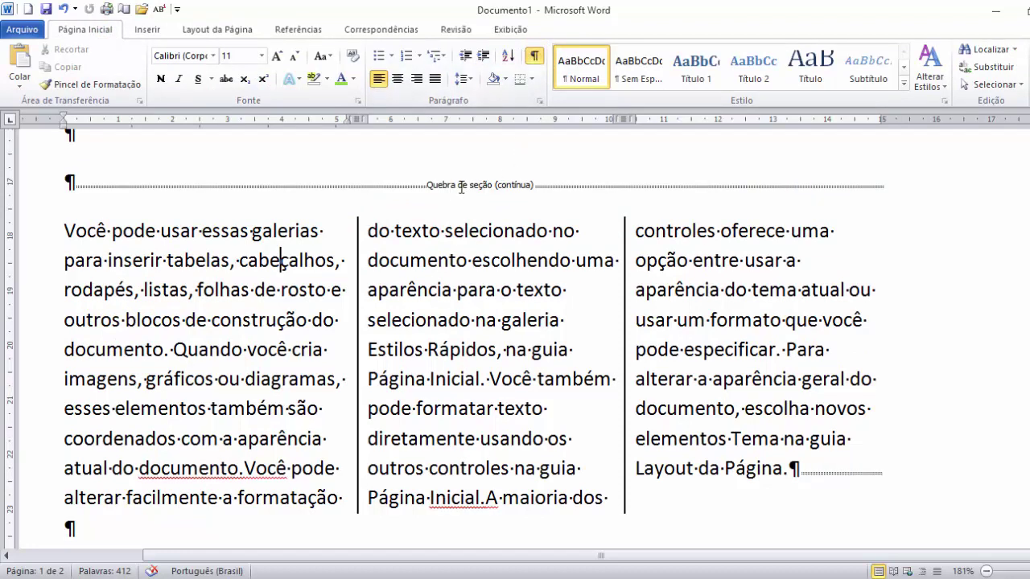
scroll(497, 185, "up", 2)
scroll(427, 220, "down", 2)
left_click(505, 183)
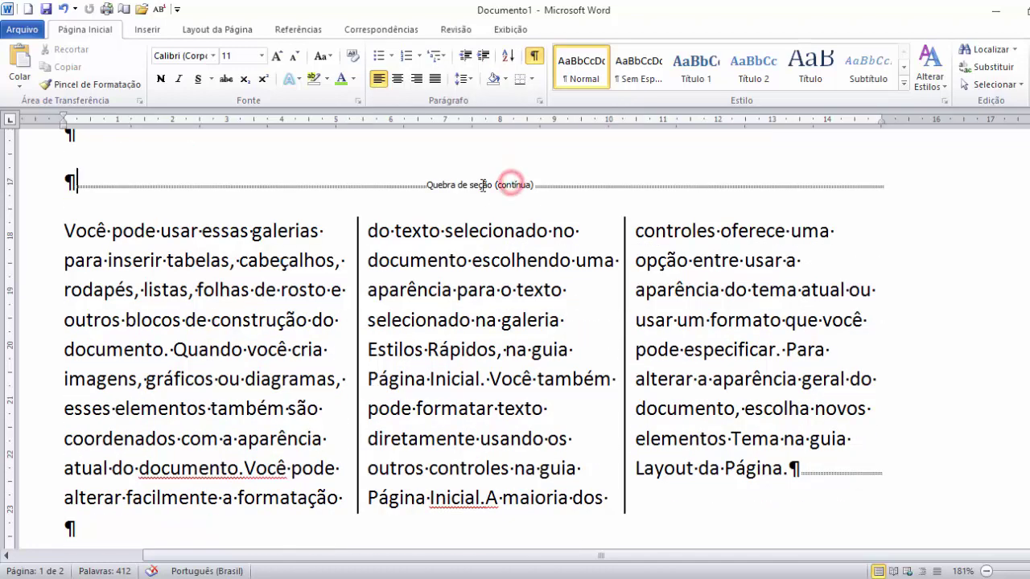
- Insert an empty paragraph after "Layout da Página." at the end of the third column, ahead of the section break
left_click(790, 471)
key("Return")
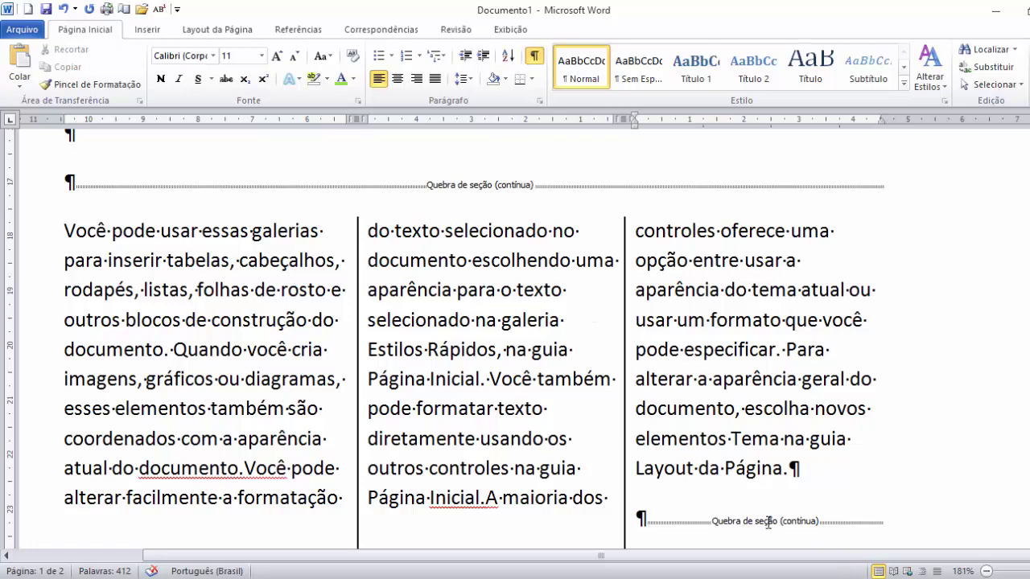
left_click_drag(735, 504, 65, 234)
left_click(470, 293)
- Delete the continuous section break that ends the three-column text, check the effect on the layout, and undo the deletion
scroll(497, 354, "down", 1)
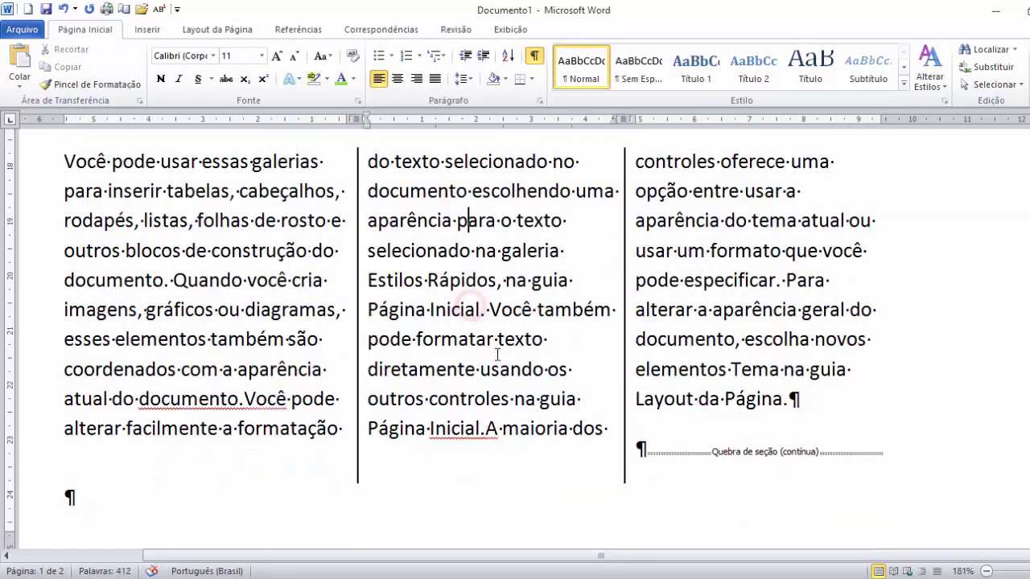
left_click(648, 451)
key("Delete")
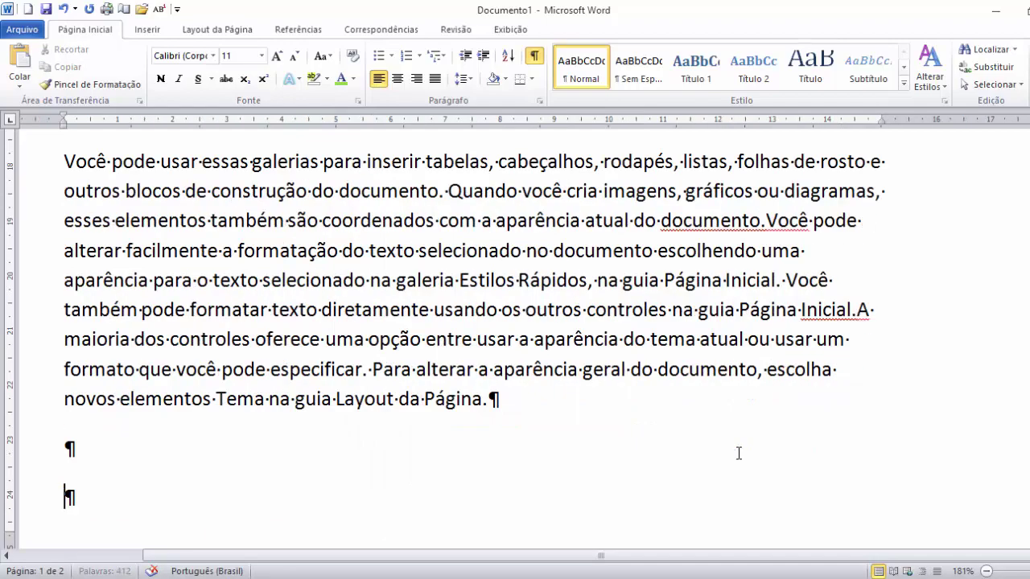
scroll(724, 427, "up", 3)
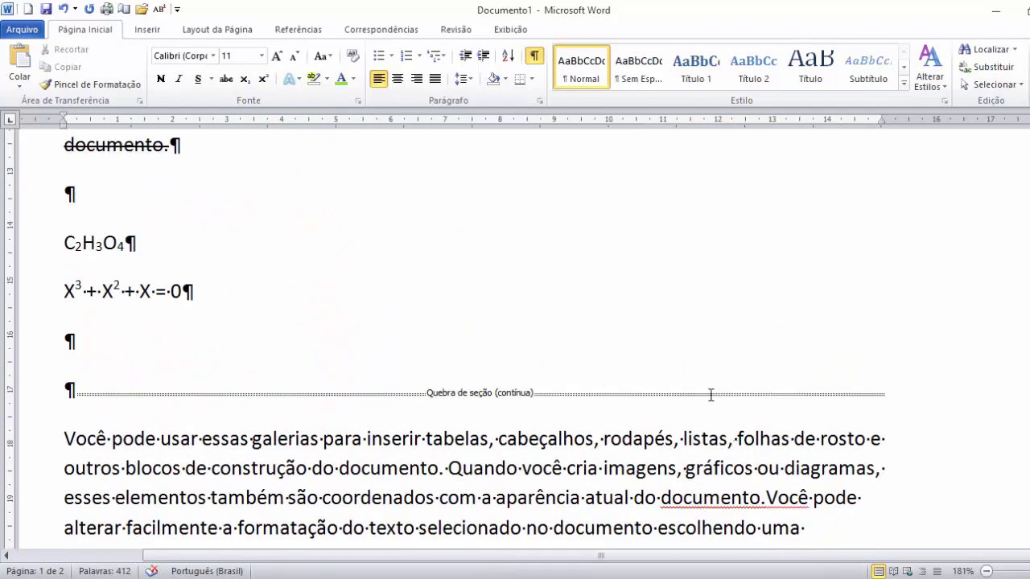
scroll(707, 395, "up", 3)
scroll(655, 408, "down", 4)
scroll(653, 411, "down", 10)
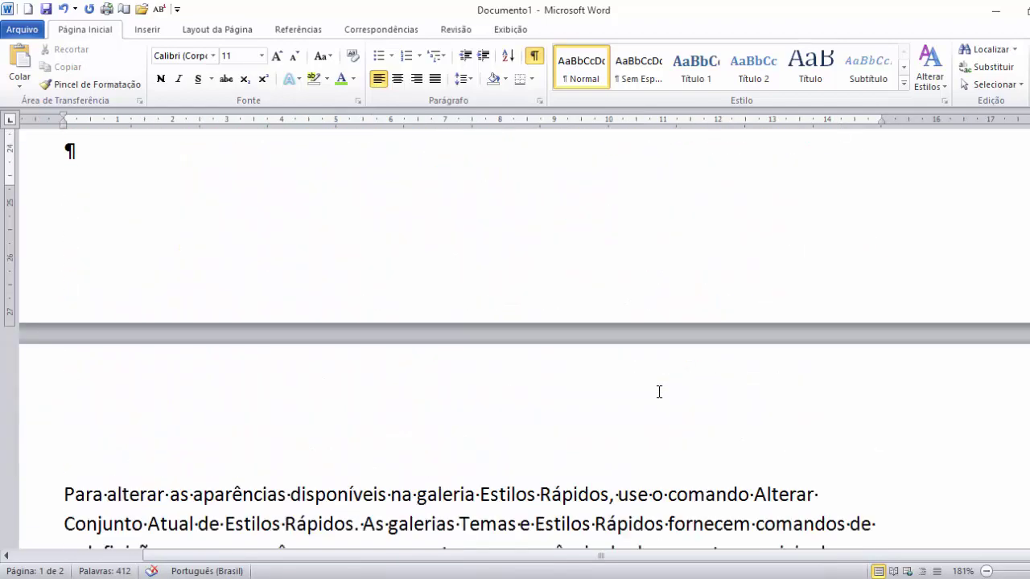
scroll(648, 418, "up", 10)
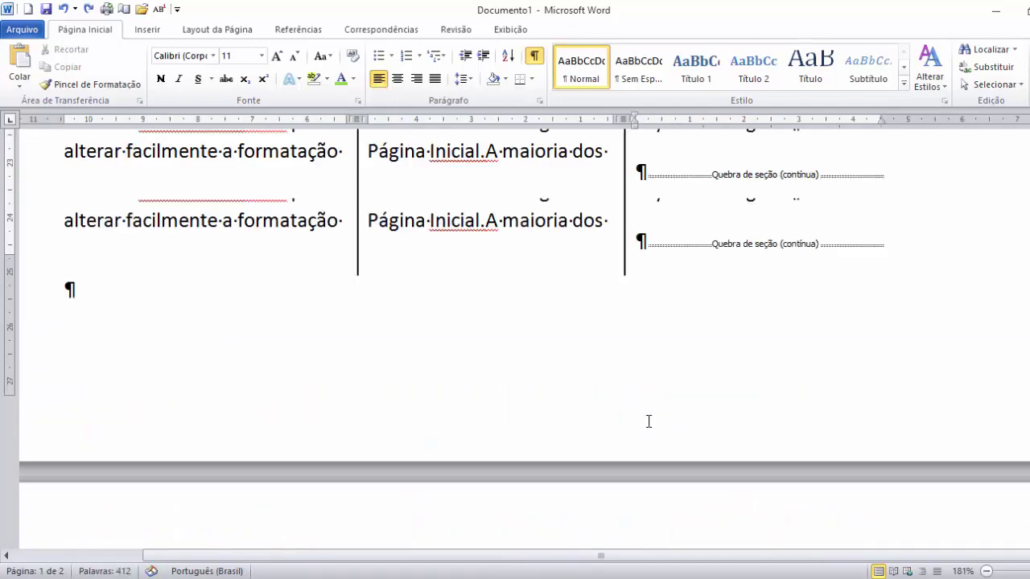
- Delete the continuous section break above the three-column text, check the effect on the preceding text, and undo the deletion
left_click(95, 395)
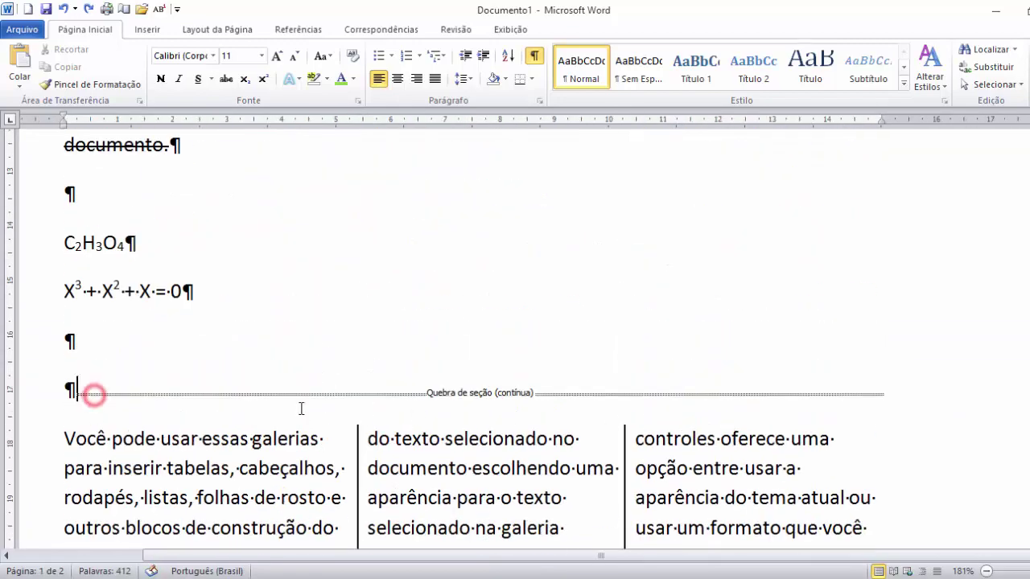
key("Delete")
key("ctrl+z")
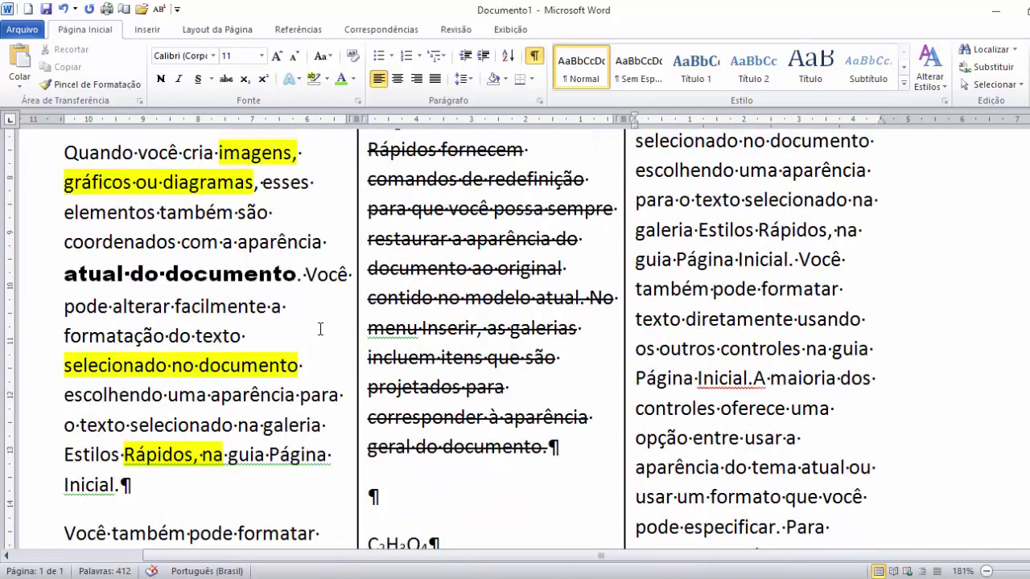
scroll(325, 326, "down", 8)
scroll(441, 378, "up", 5)
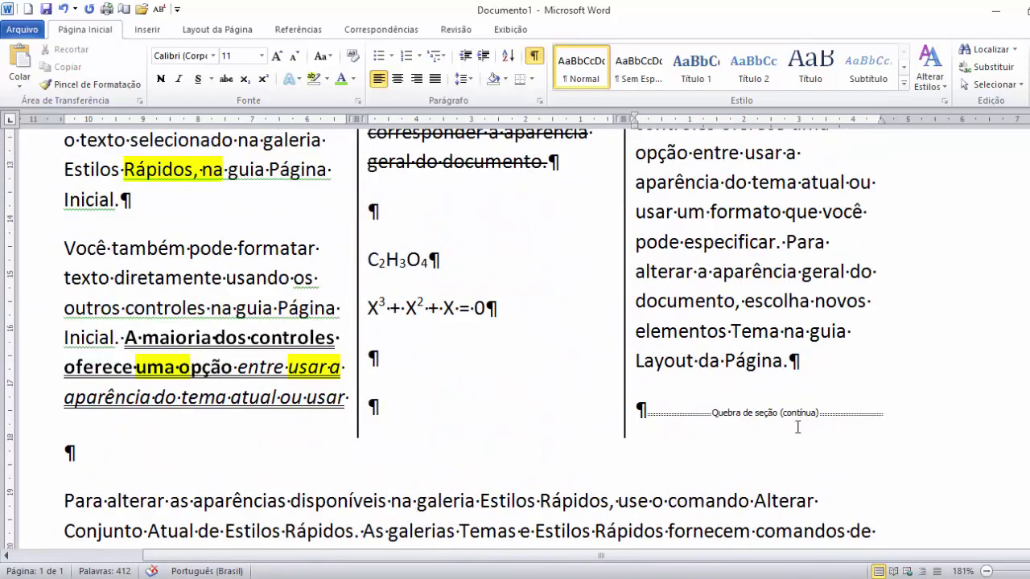
scroll(796, 427, "down", 4)
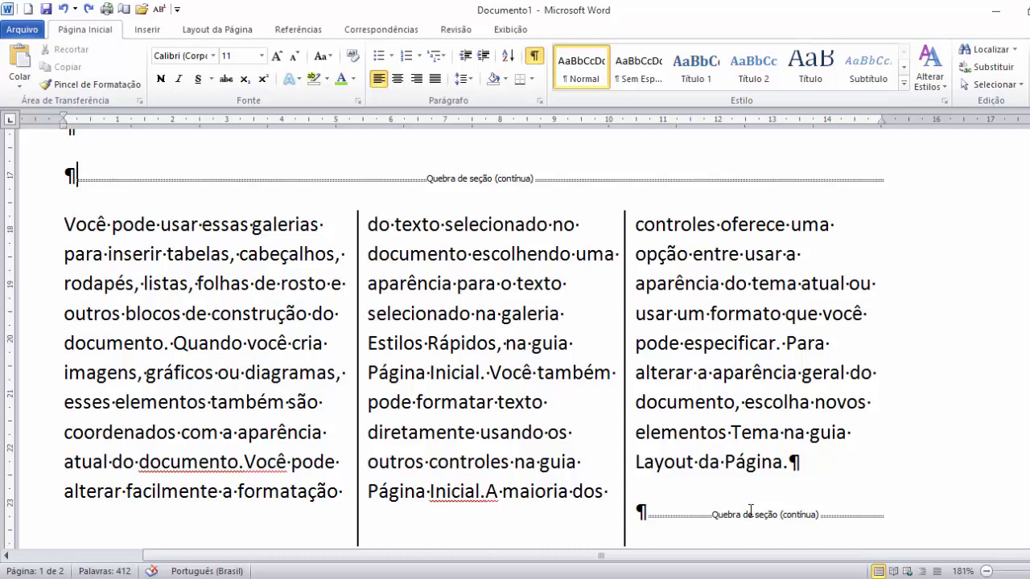
- Set the whole three-column text to a single column, check the effect on the layout, and undo the change
left_click(477, 343)
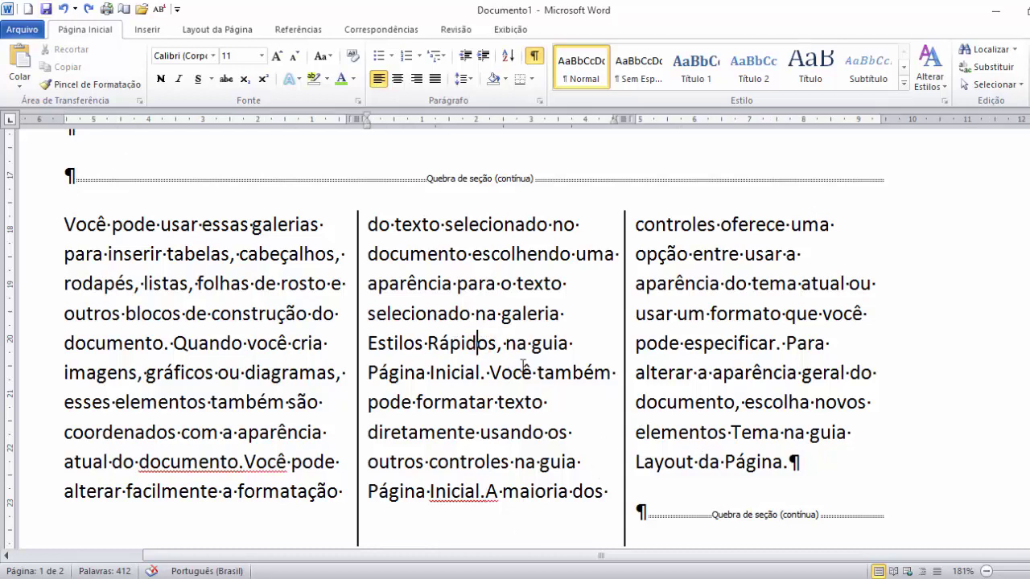
left_click_drag(817, 453, 141, 129)
left_click(149, 30)
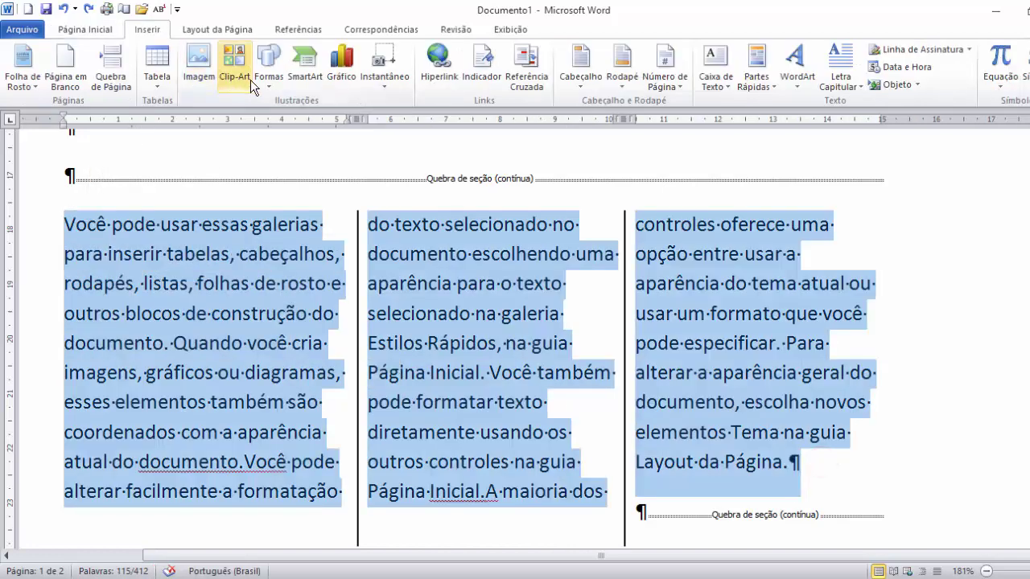
left_click(217, 29)
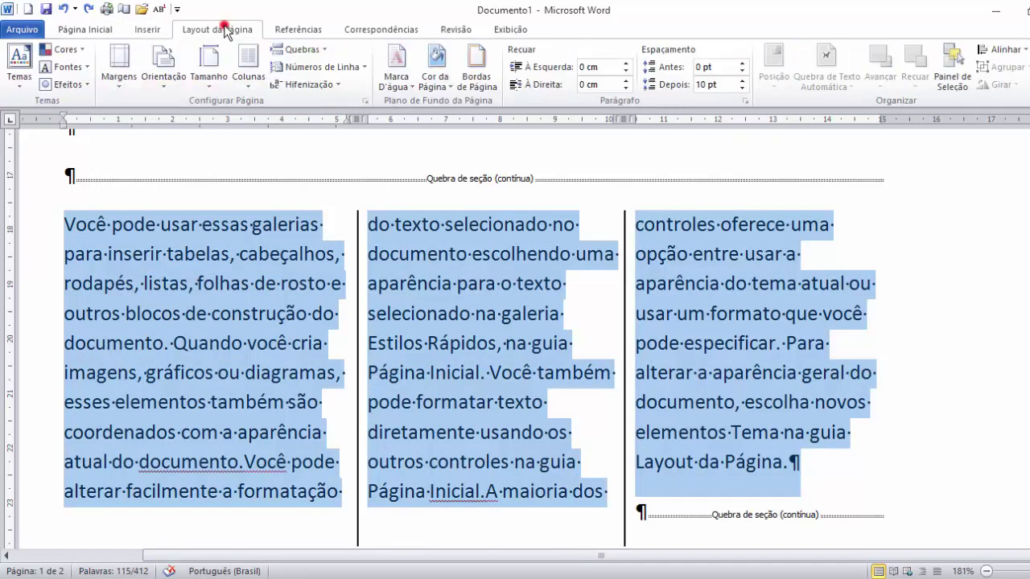
left_click(249, 64)
left_click(279, 105)
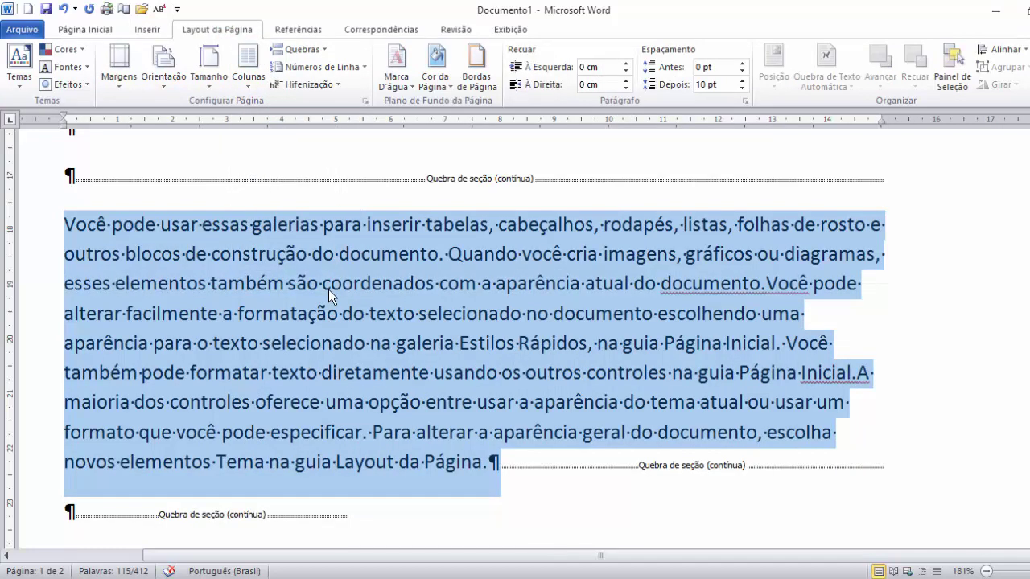
left_click(61, 191)
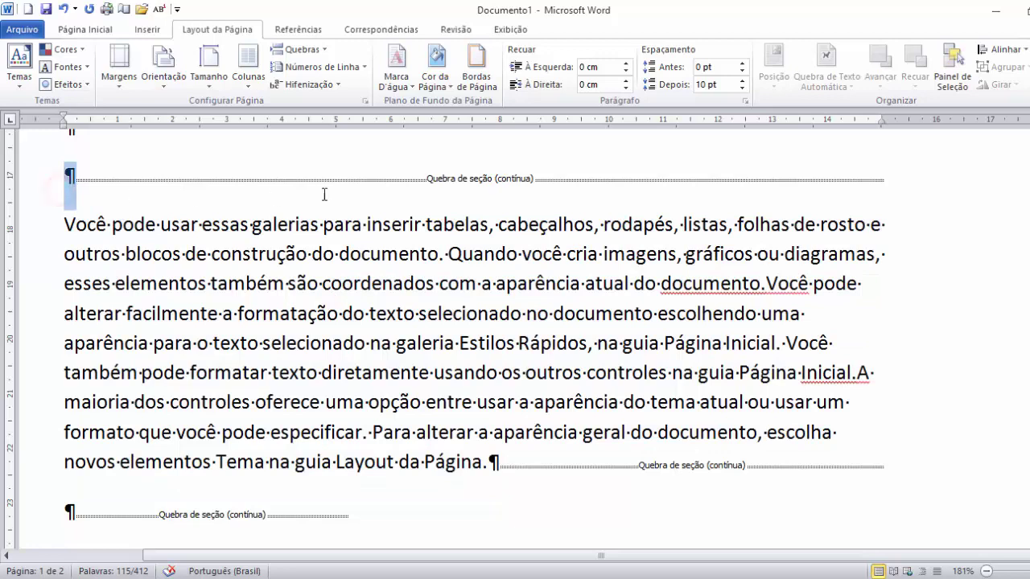
key("ctrl+z")
left_click(500, 312)
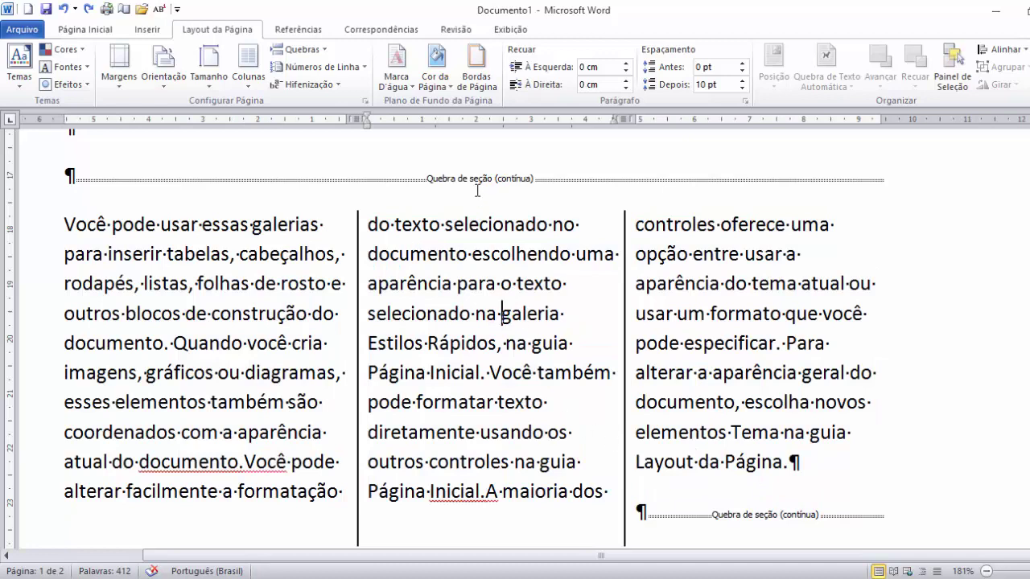
- Split the first column's text into a new paragraph before "Quando você cria imagens", leaving no extra empty paragraphs between the two parts
left_click(170, 342)
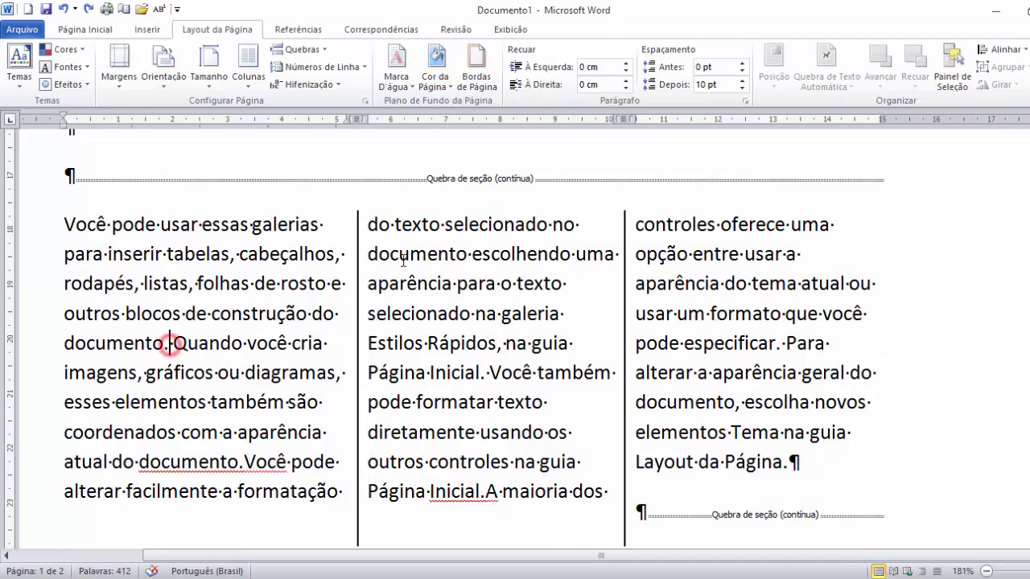
key("Return")
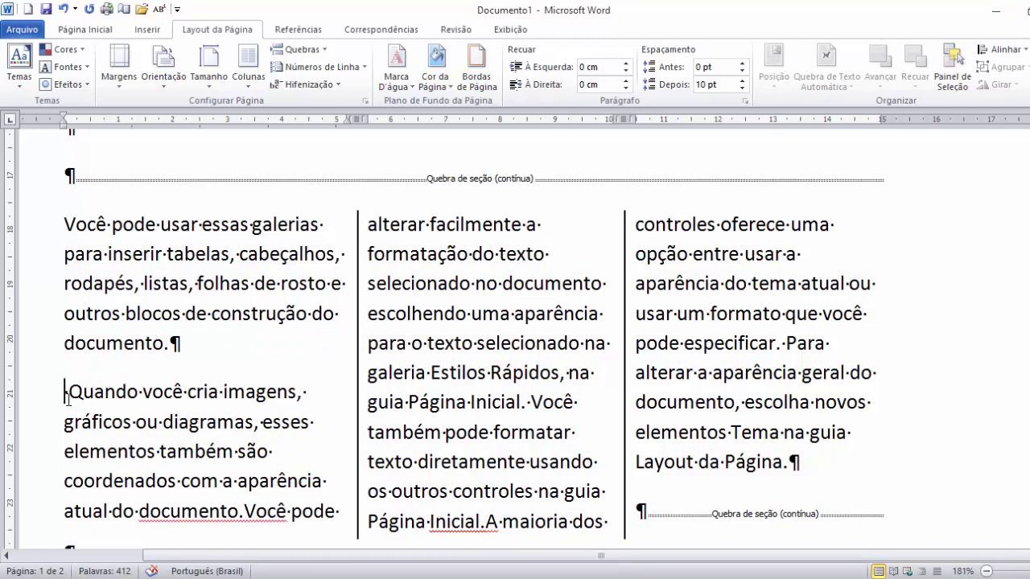
key("Return")
key("Return")
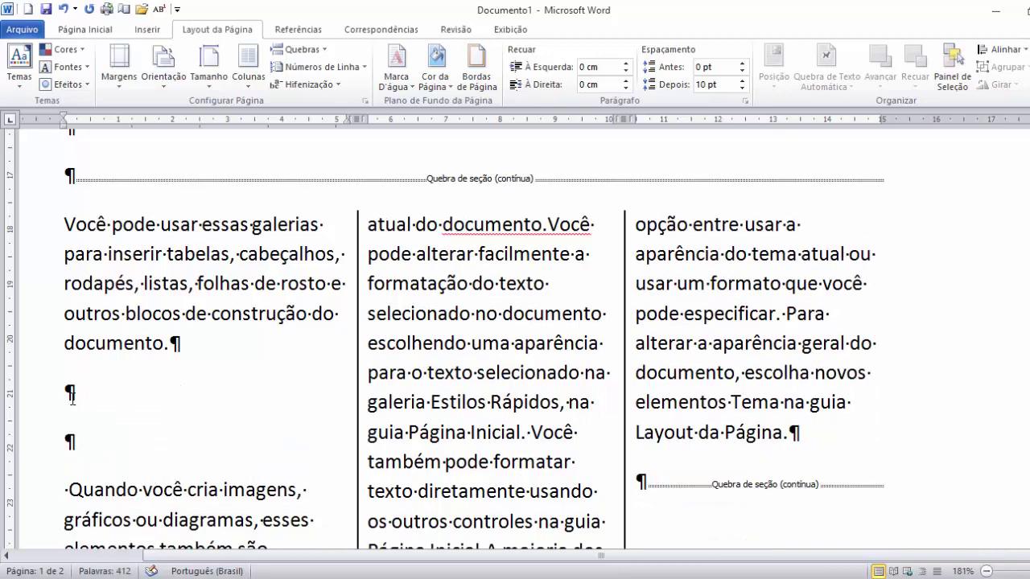
key("BackSpace")
key("BackSpace")
key("BackSpace")
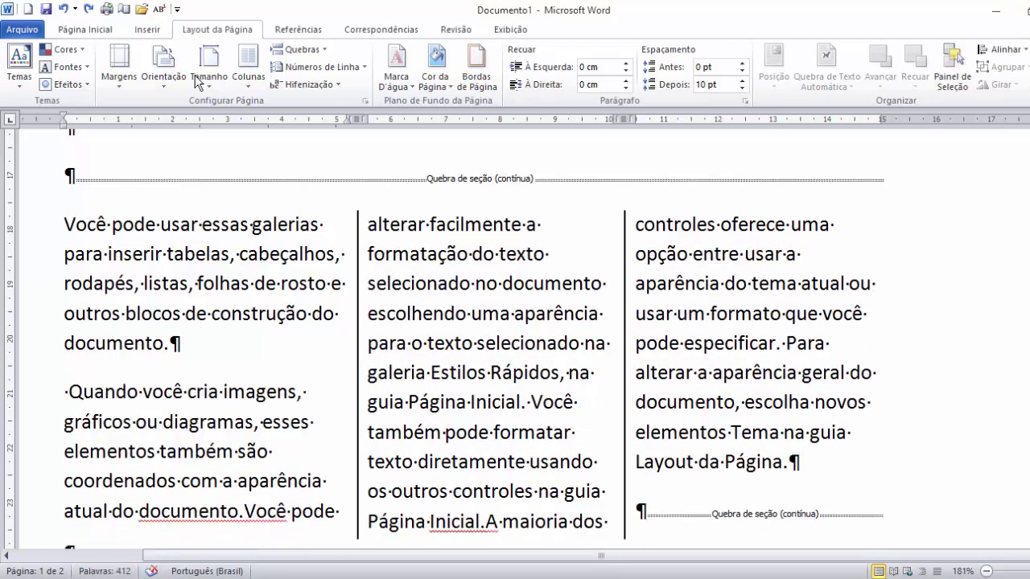
- Insert a column break before "Quando você cria imagens" and another on a new line after "escolhendo" in the second column
left_click(304, 53)
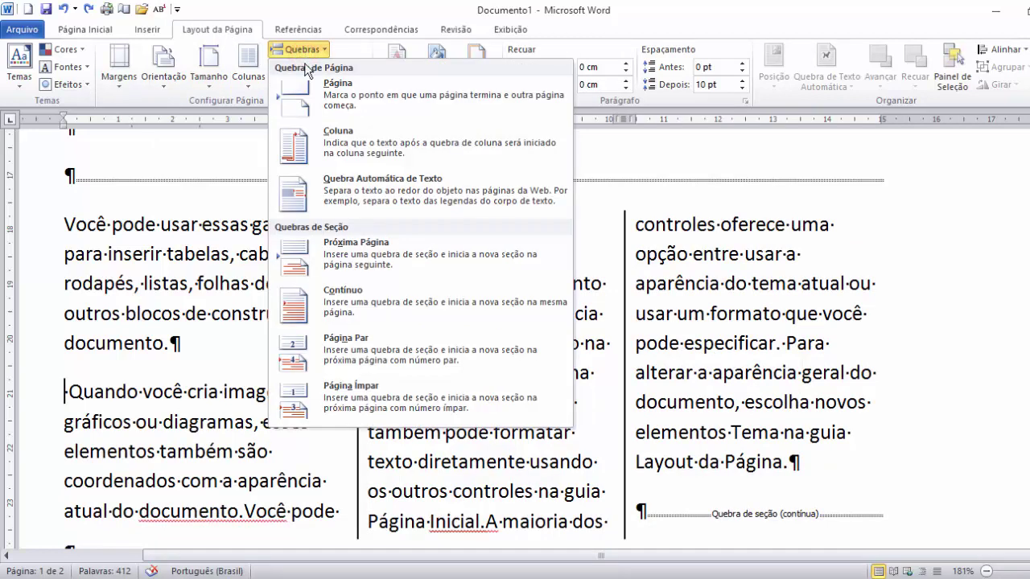
left_click(382, 150)
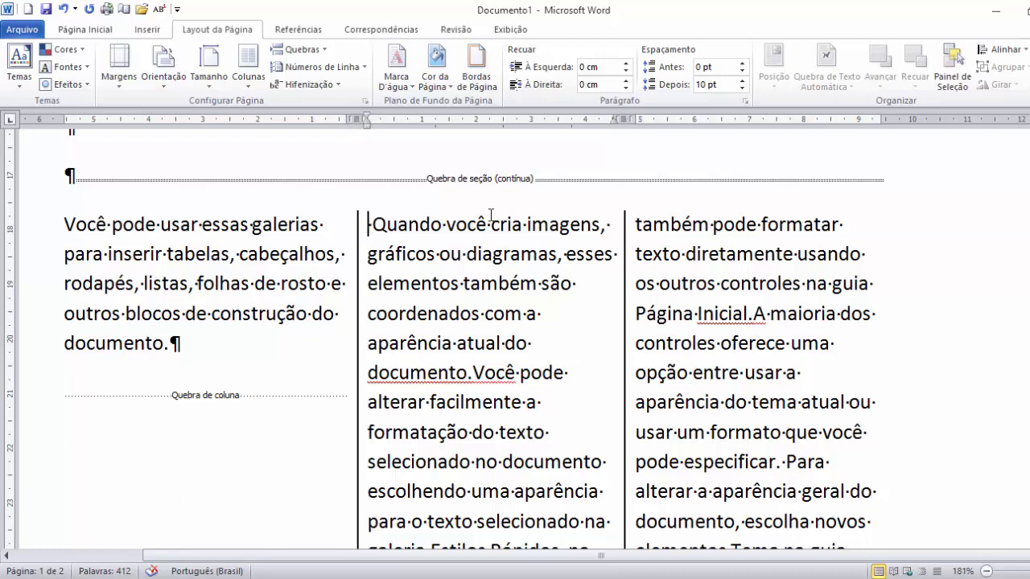
scroll(458, 358, "down", 2)
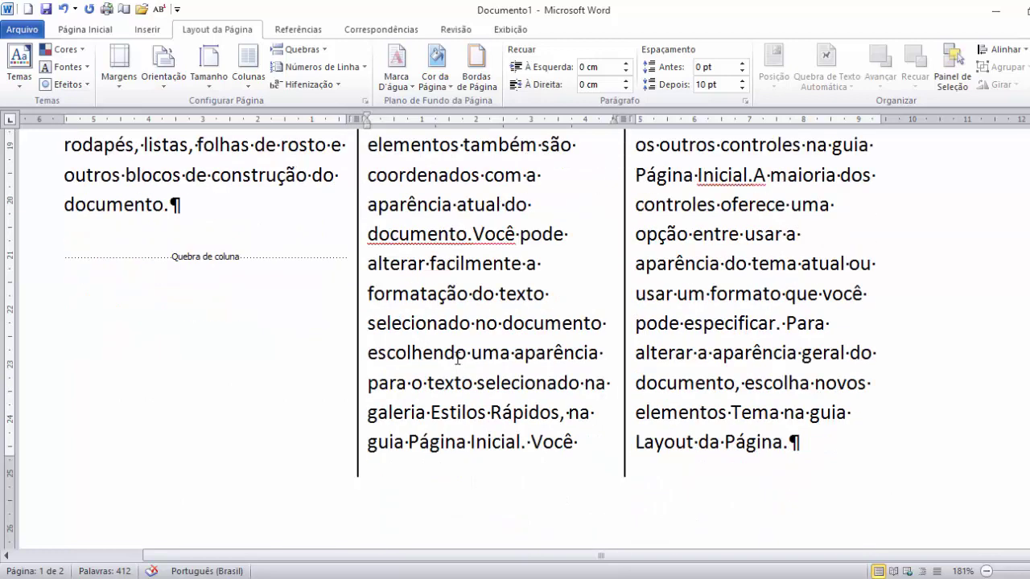
scroll(455, 352, "up", 4)
scroll(452, 358, "down", 4)
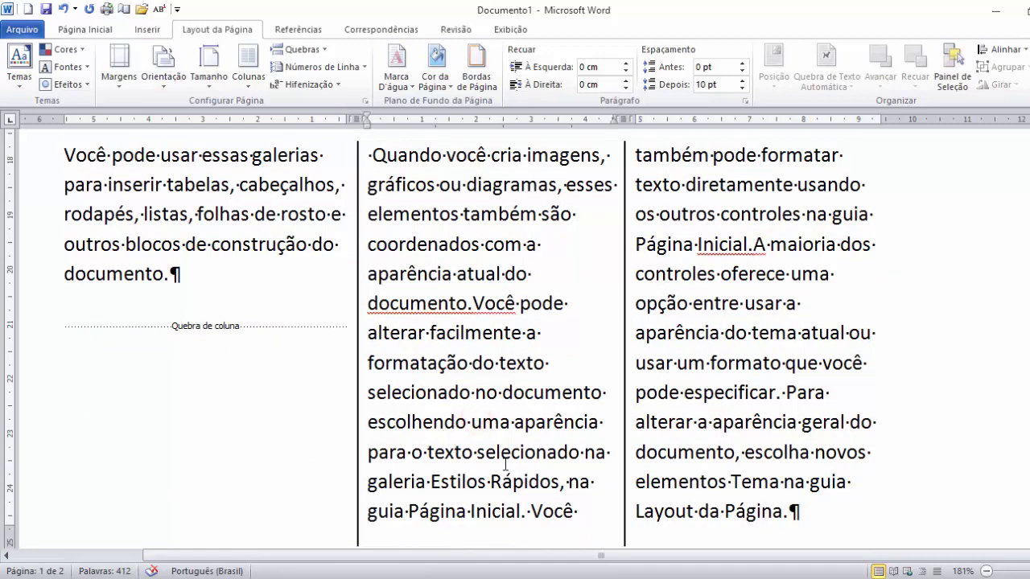
key("ctrl+shift+Return")
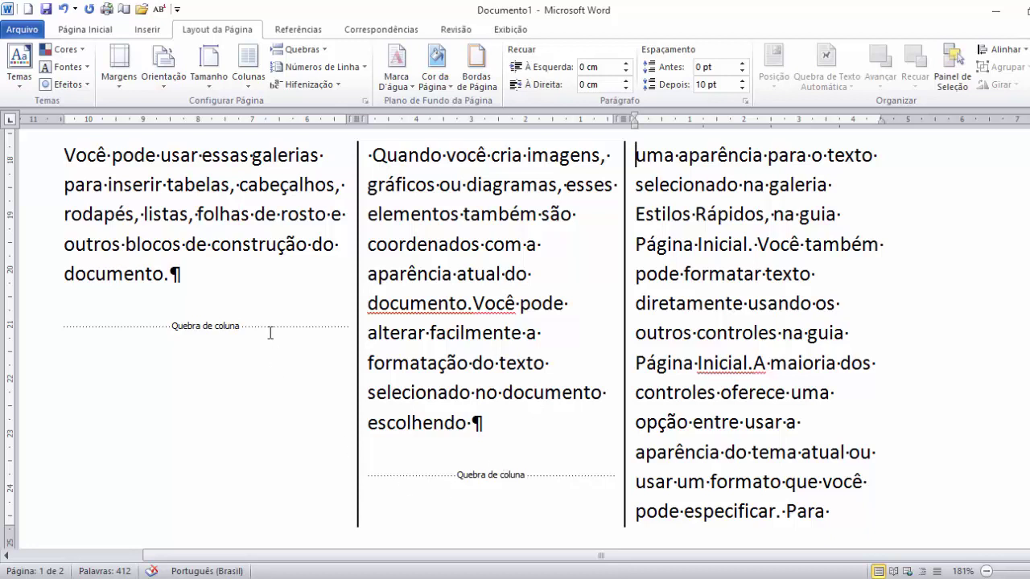
- Add the line "Banrisul" and an empty paragraph below "documento." in the first column, ahead of the column break
left_click(250, 279)
key("Return")
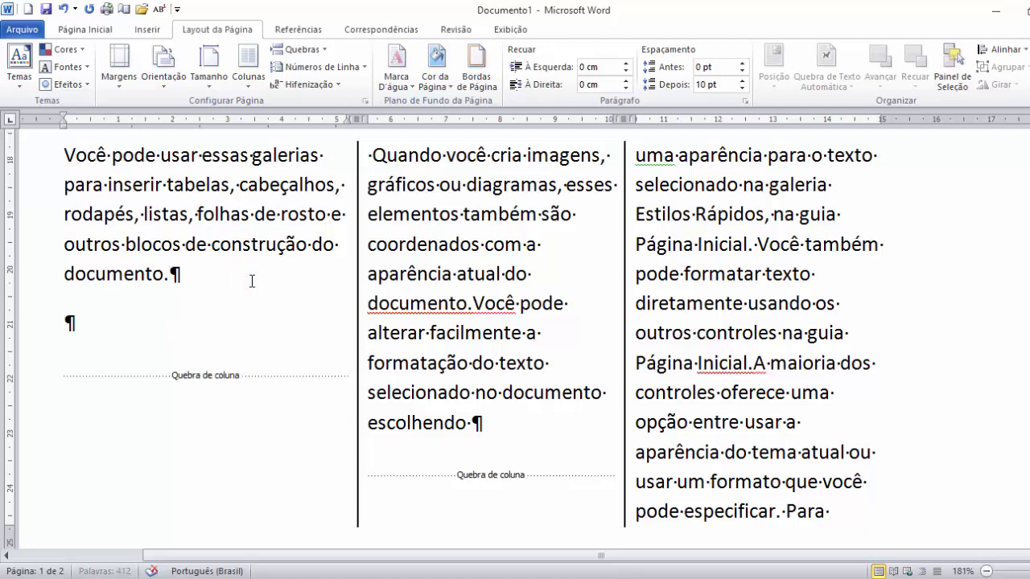
type("Banrirul")
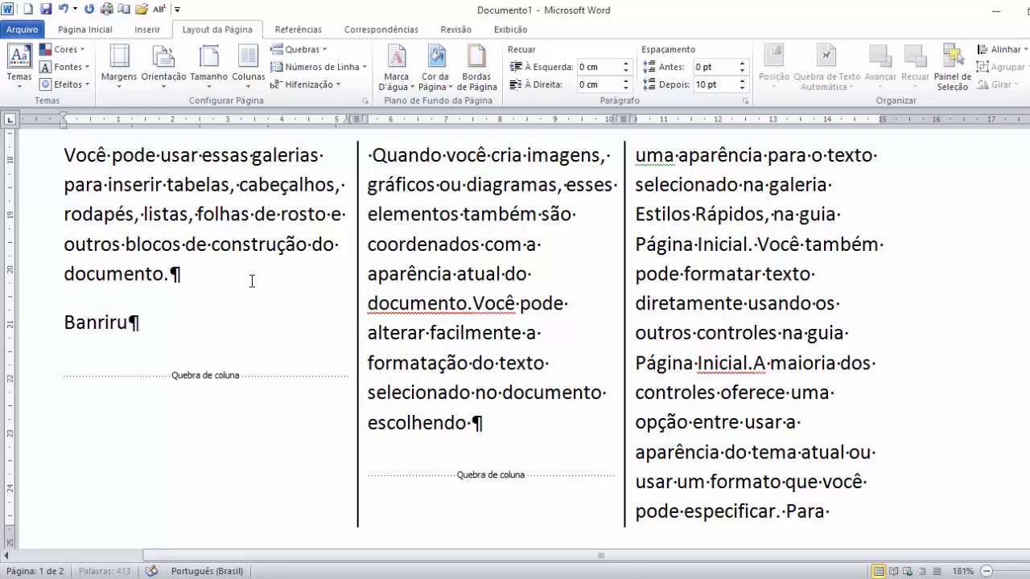
key("BackSpace")
key("BackSpace")
key("BackSpace")
key("BackSpace")
type("isul")
key("Return")
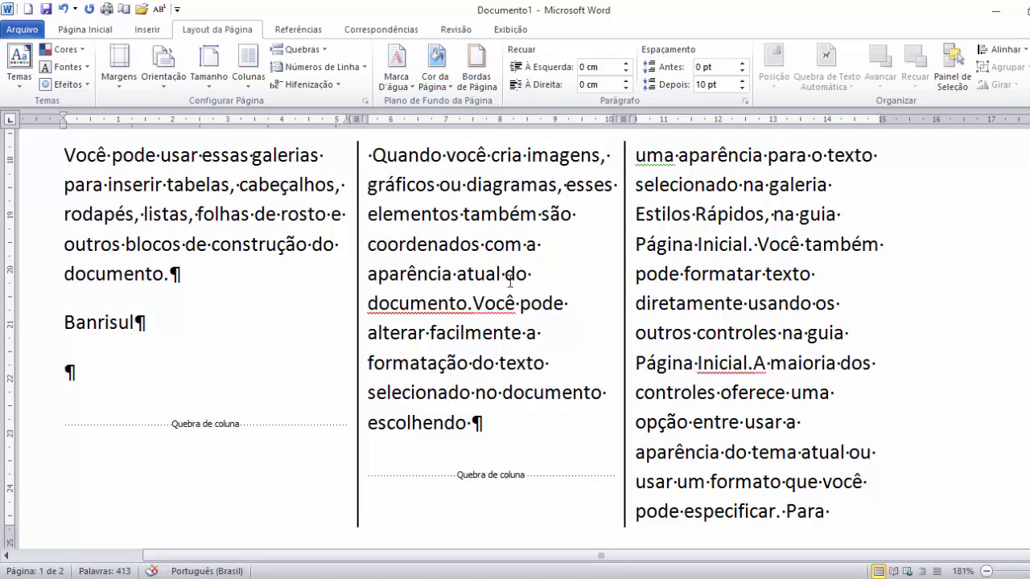
scroll(507, 277, "up", 2)
scroll(510, 286, "down", 2)
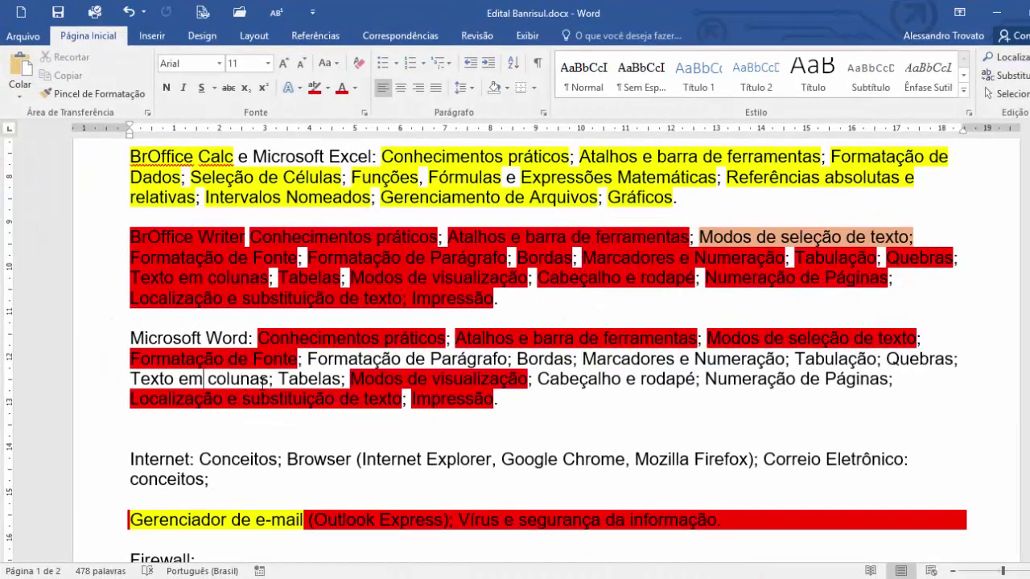
- Switch to Edital Banrisul.docx and highlight "Texto em colunas" in red in the Microsoft Word topic list
left_click_drag(271, 381, 131, 379)
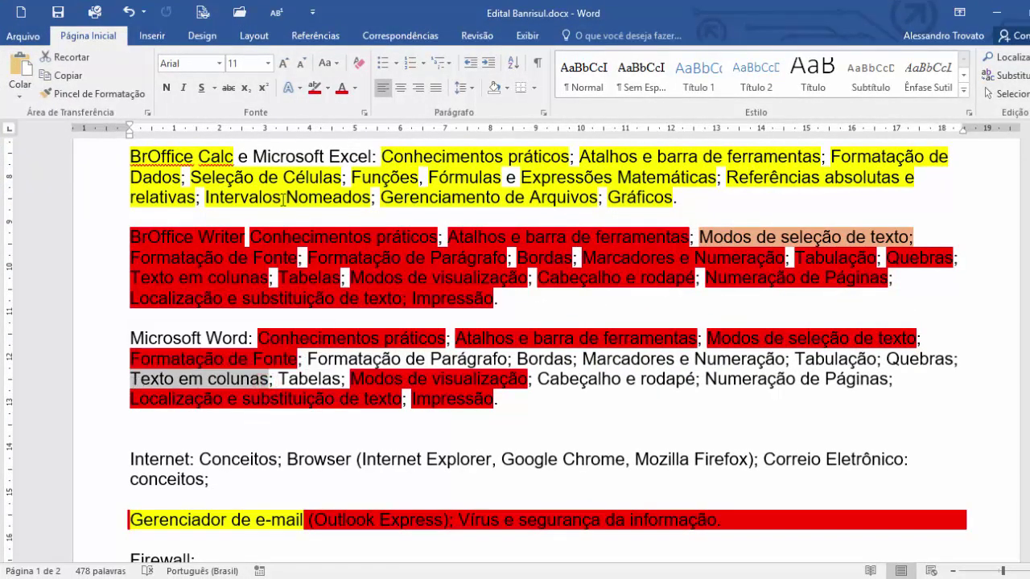
left_click(313, 87)
left_click(418, 363)
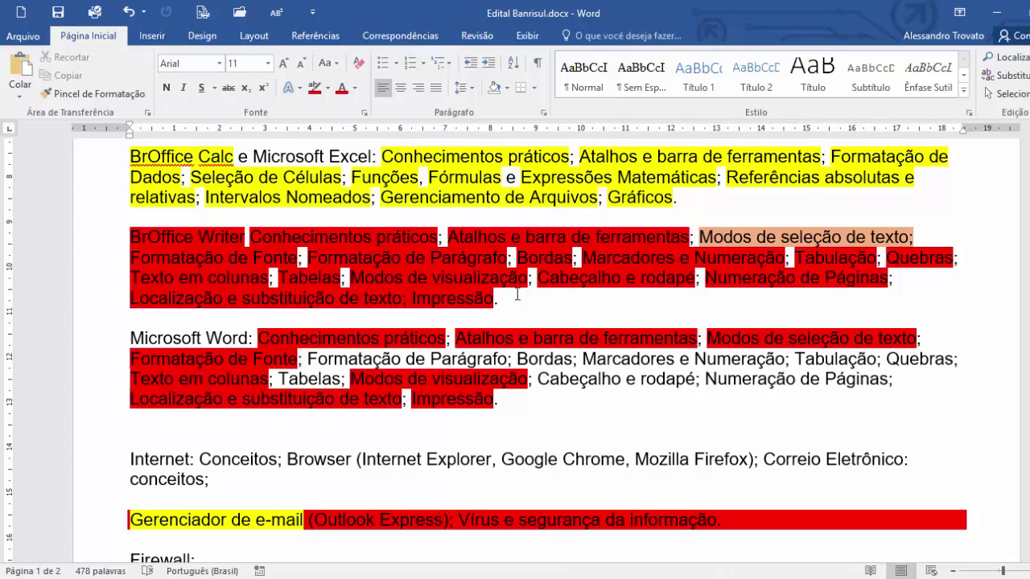
- On the desktop, delete the file Backup de Edital Banrisul.wbk and move Edital Banrisul.docx into its place
key("super+d")
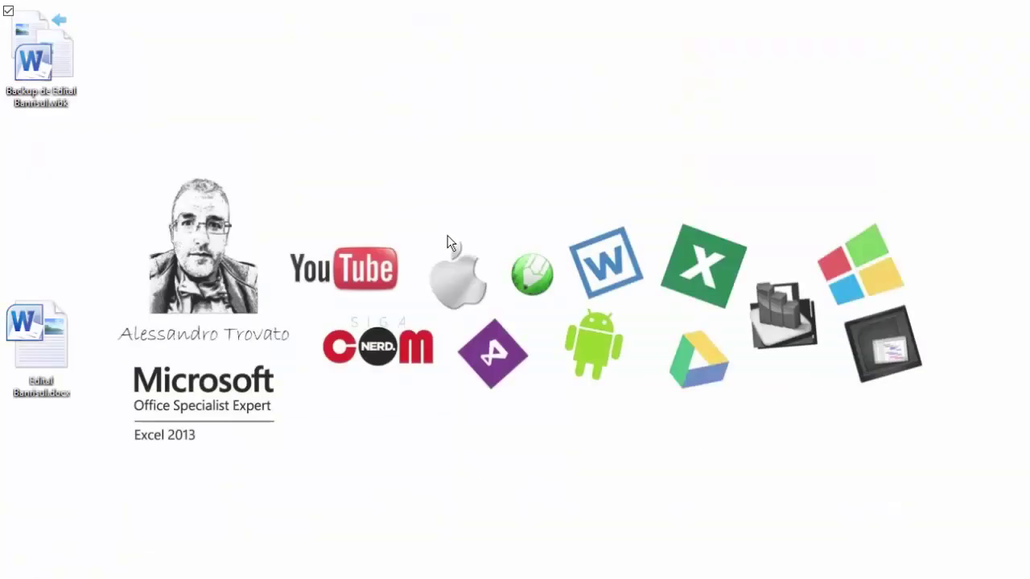
left_click(297, 245)
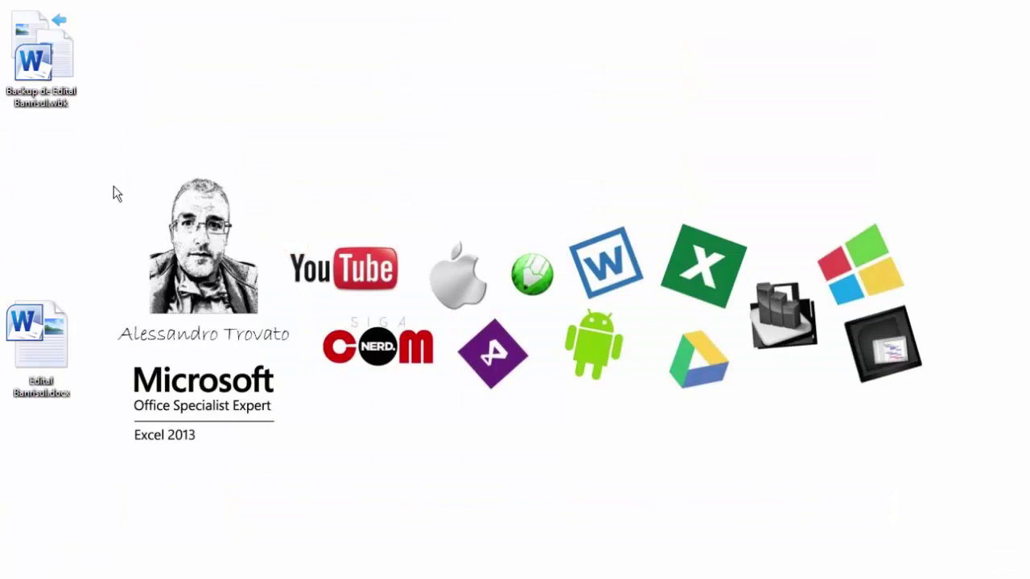
left_click_drag(141, 150, 1, 36)
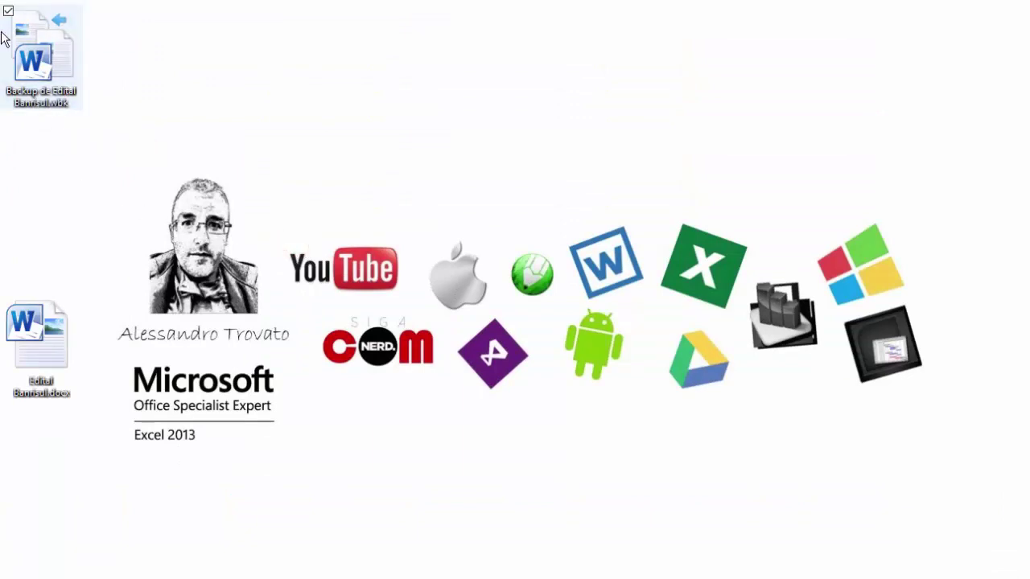
key("Delete")
left_click_drag(42, 349, 74, 70)
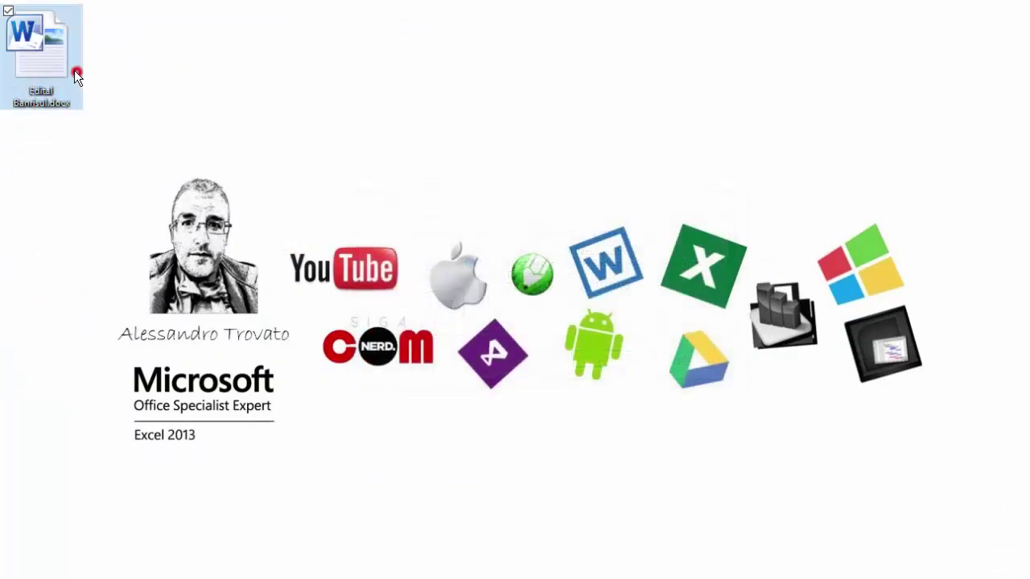
left_click(254, 83)
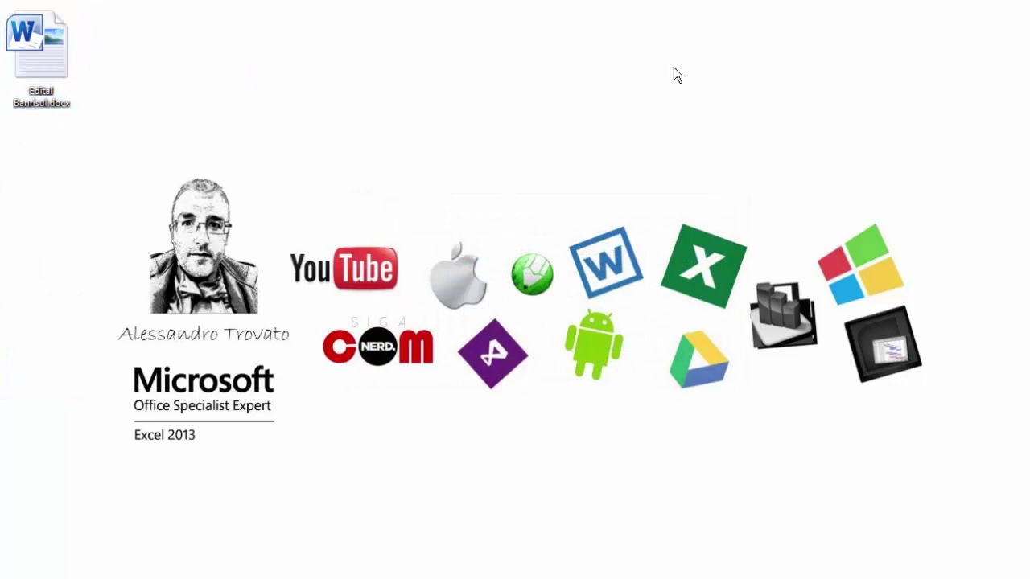